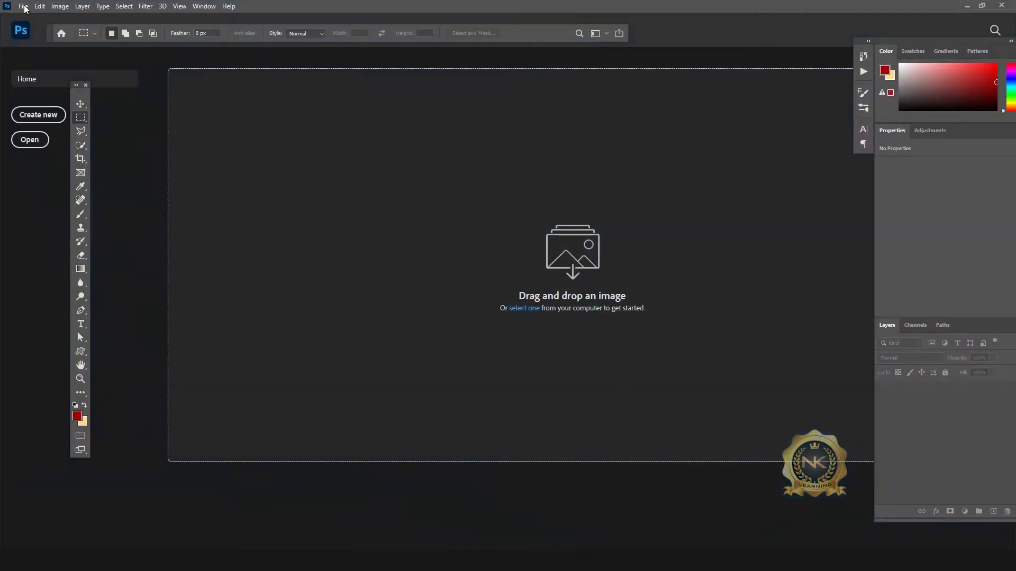
Create a new 1500 × 1500 px document at 300 pixels/inch.
click(23, 6)
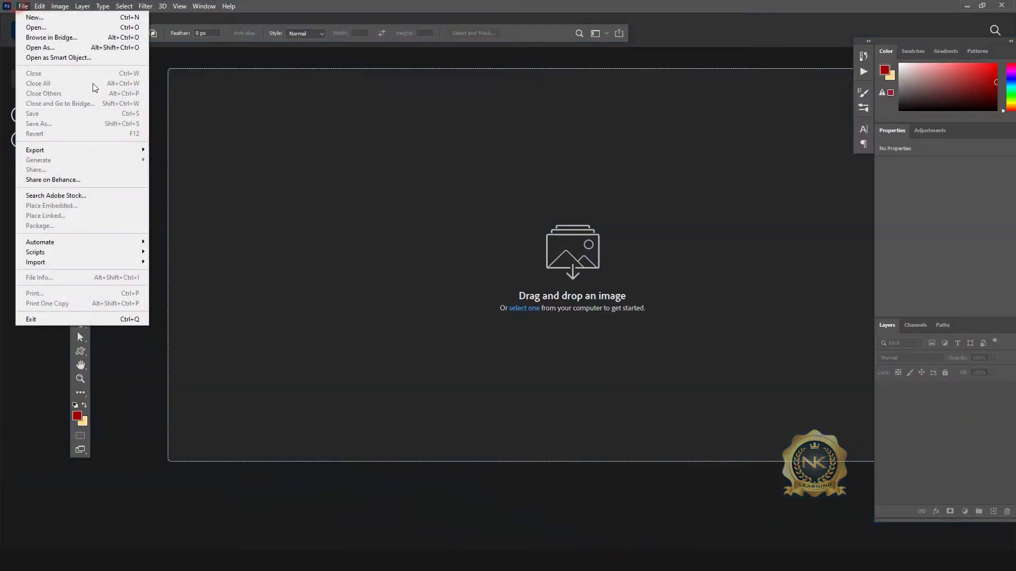
click(42, 17)
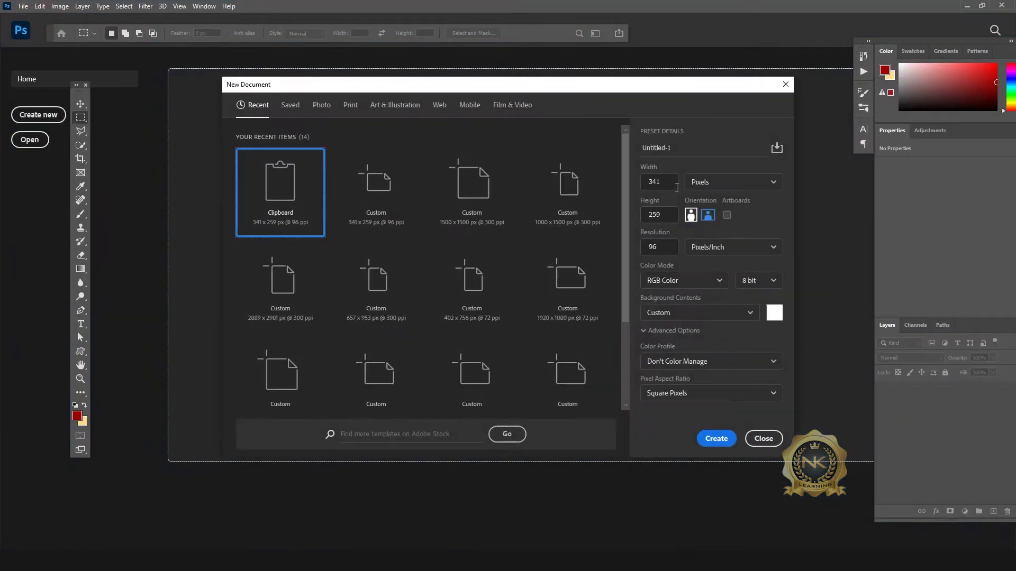
click(661, 182)
text(1500)
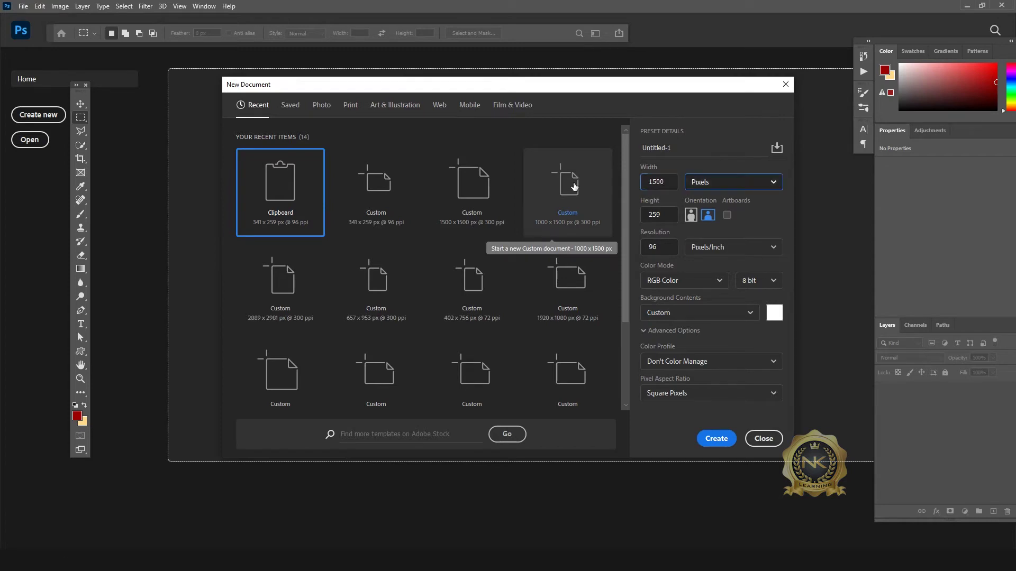
key(Tab)
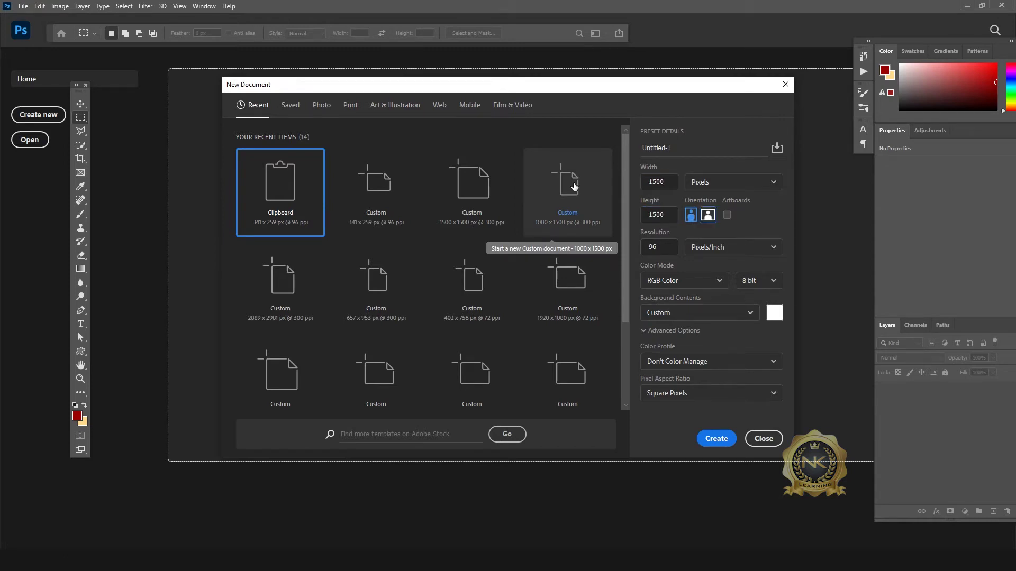
key(Tab)
key(Tab)
key(Tab)
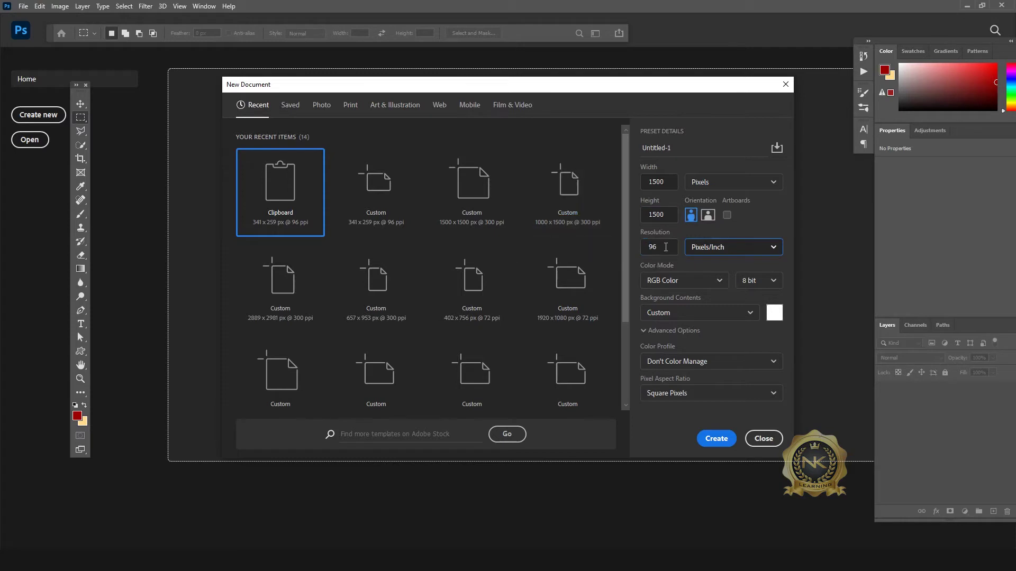
click(663, 247)
text(300)
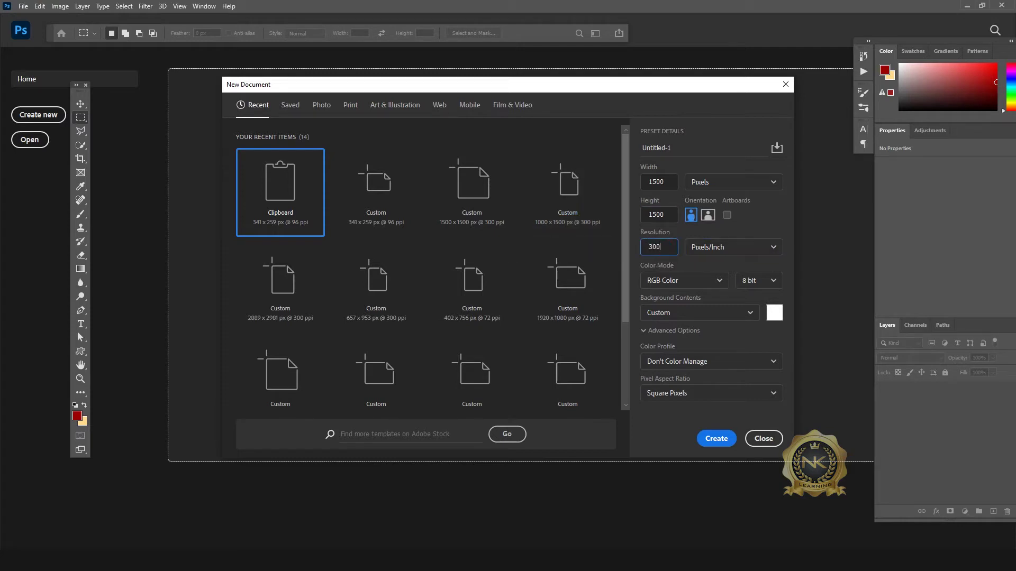
click(716, 438)
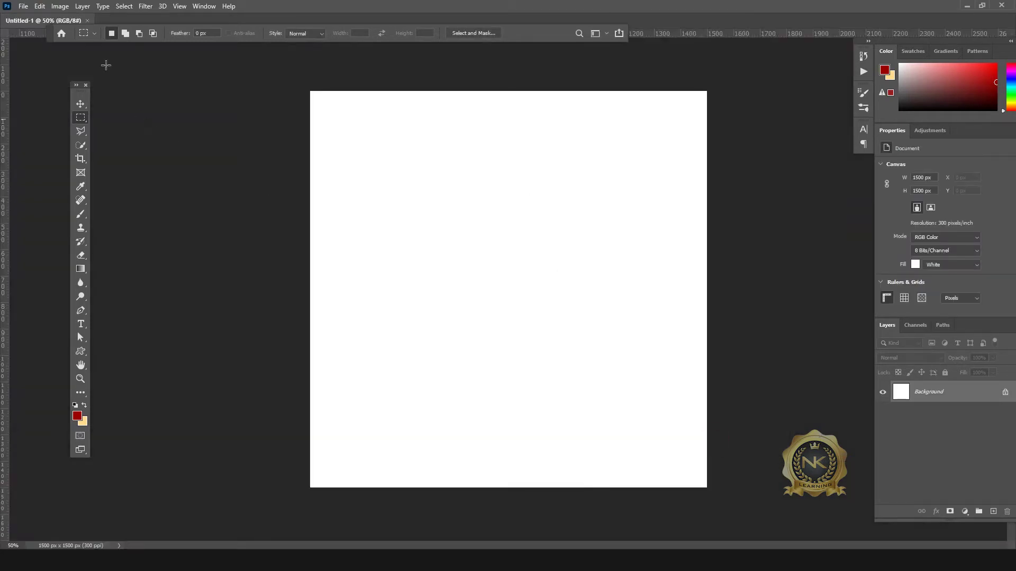
Float the document window and fill the canvas with orange-red #dd5533.
drag(38, 20, 174, 65)
drag(258, 69, 388, 92)
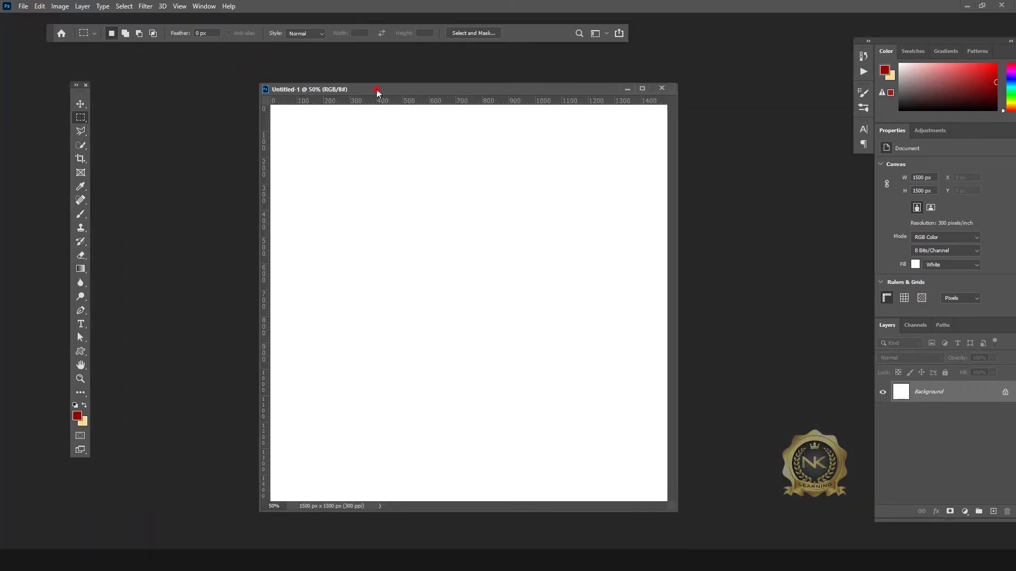
drag(376, 88, 378, 80)
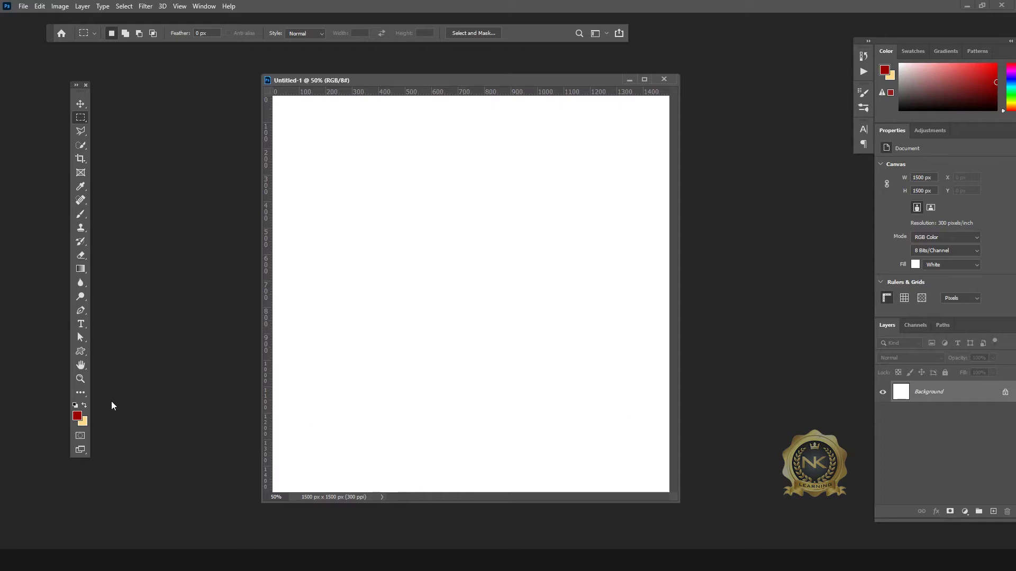
click(78, 417)
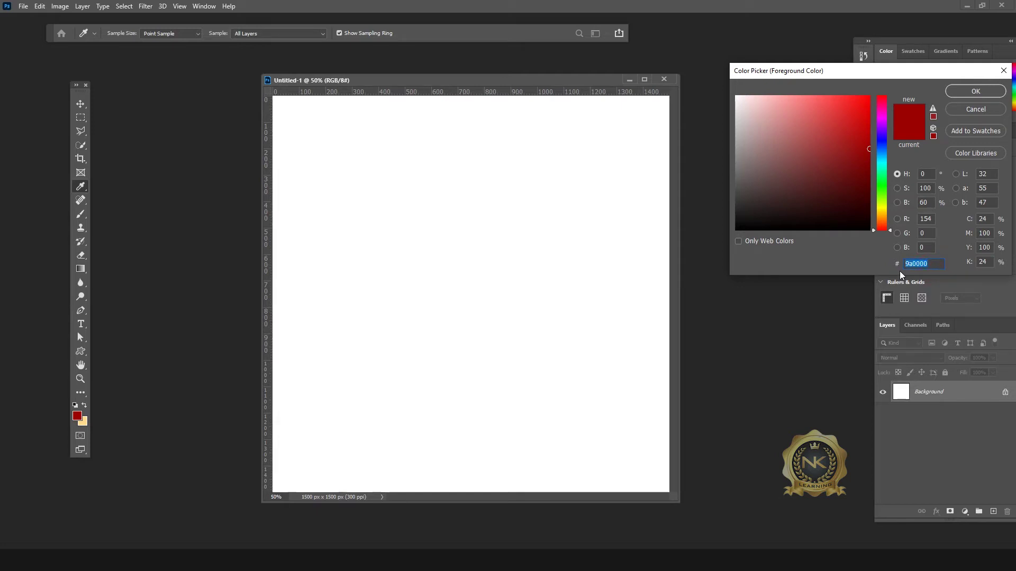
text(d53504)
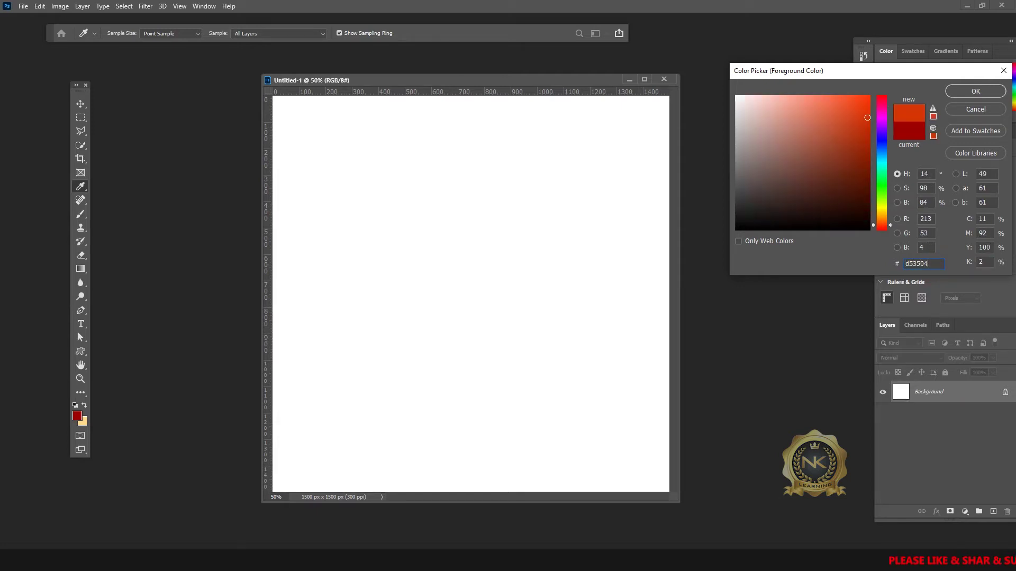
key(Return)
key(m)
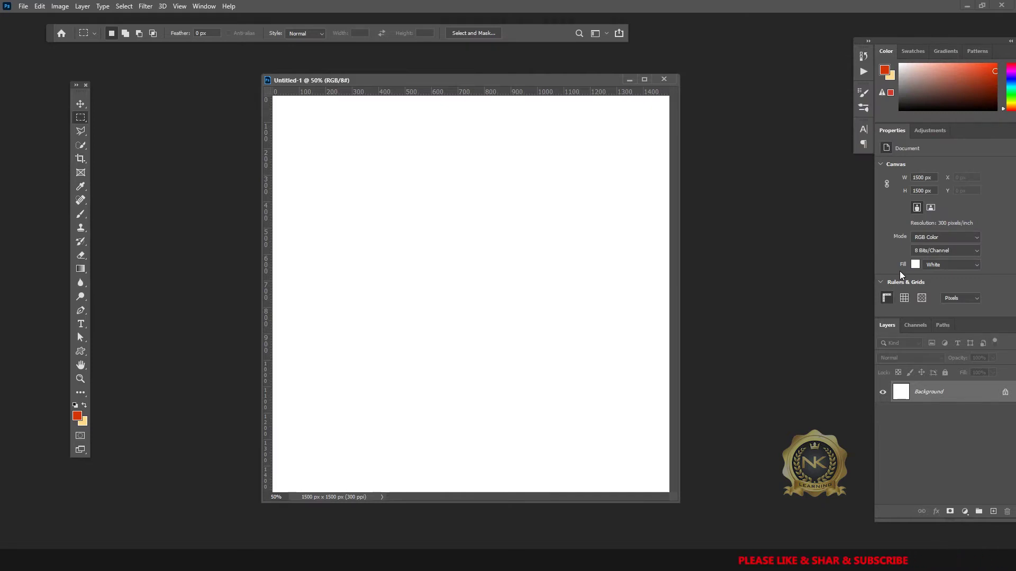
key(alt+Delete)
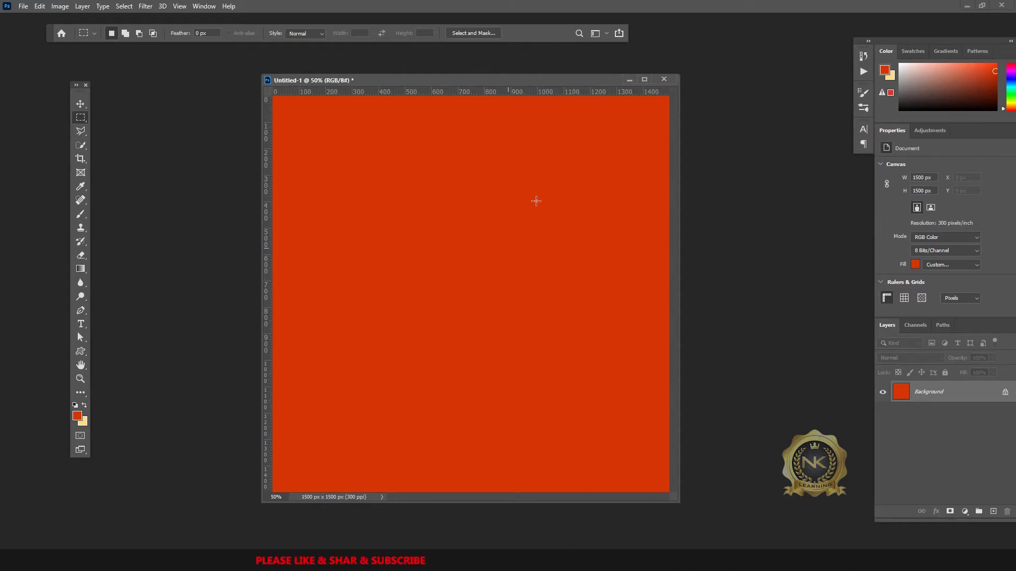
Set the foreground colour to a dark red in the Color Picker.
key(i)
click(77, 415)
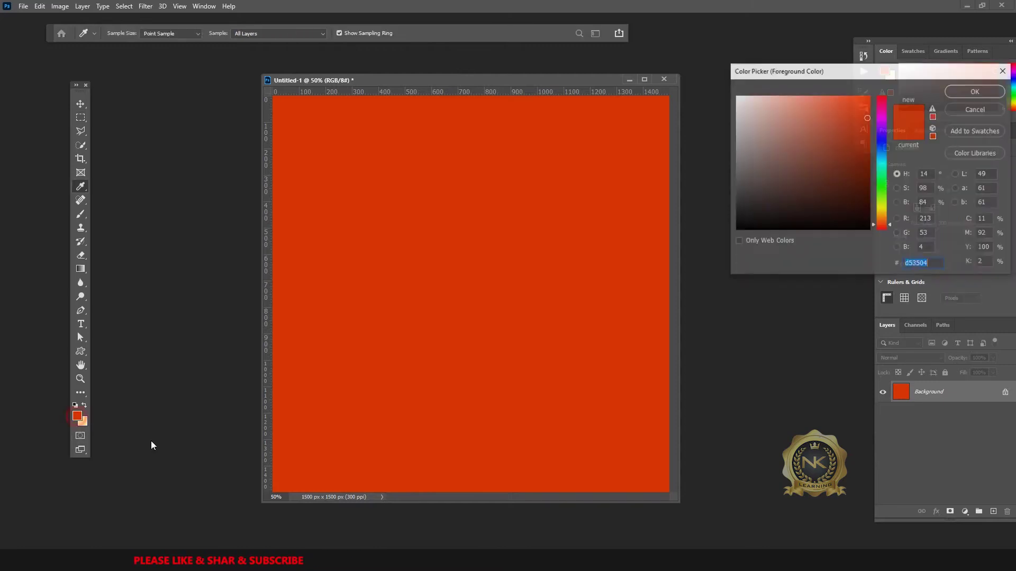
click(881, 228)
click(868, 199)
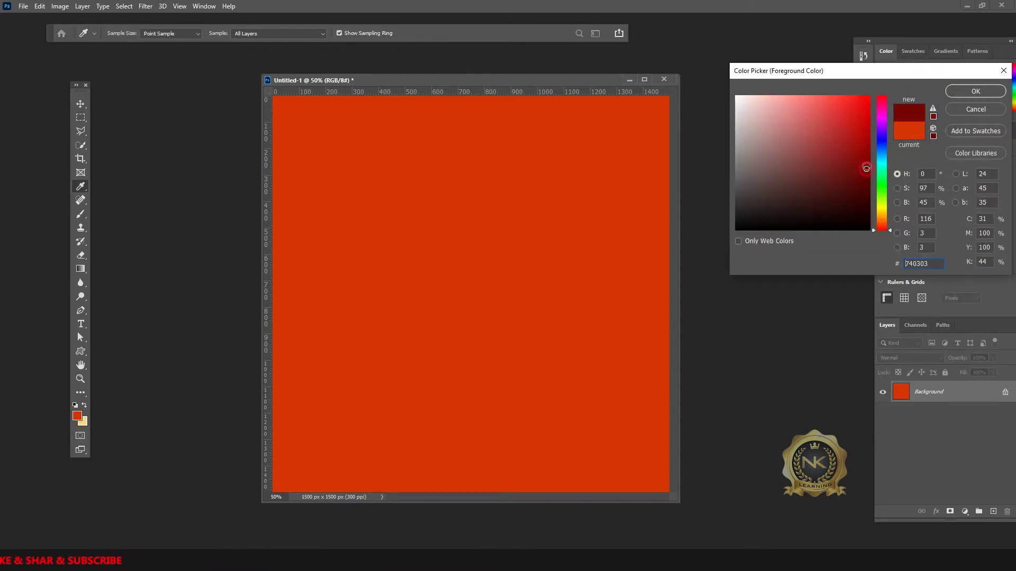
click(975, 91)
key(m)
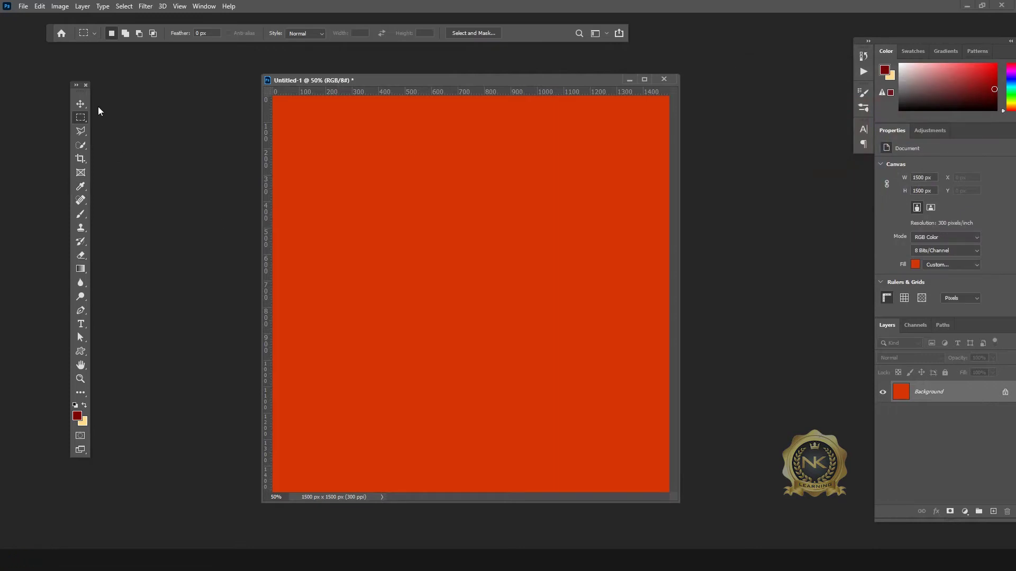
Set up the Brush with 50% hardness and a 300 px size.
click(81, 215)
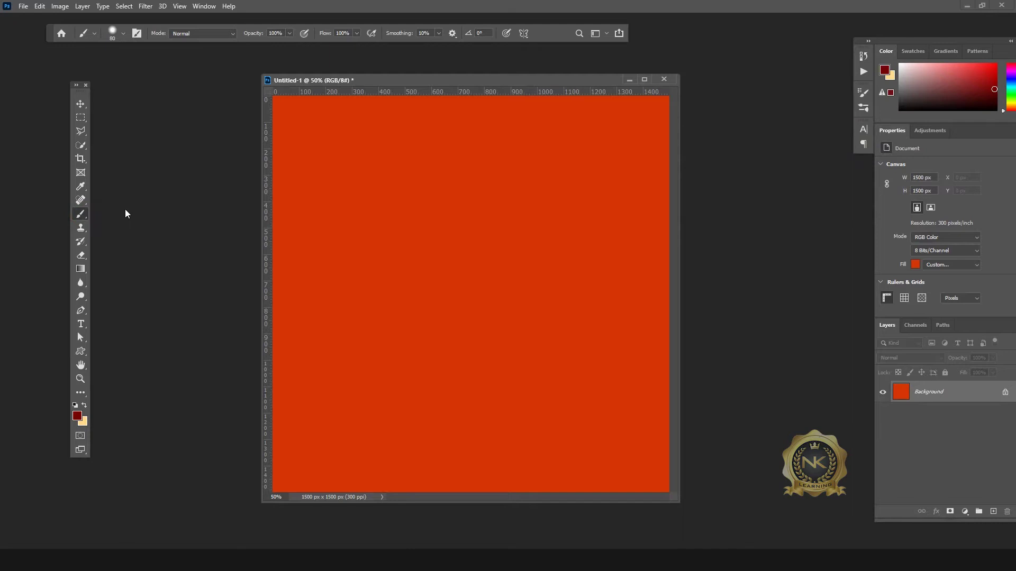
click(125, 34)
drag(124, 90, 141, 93)
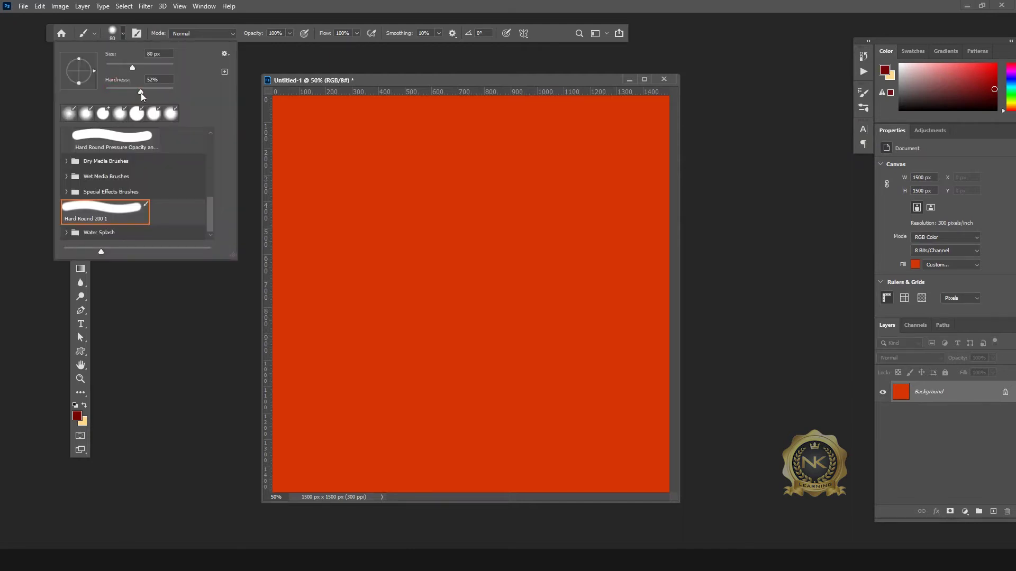
drag(342, 305, 538, 285)
key(ctrl+z)
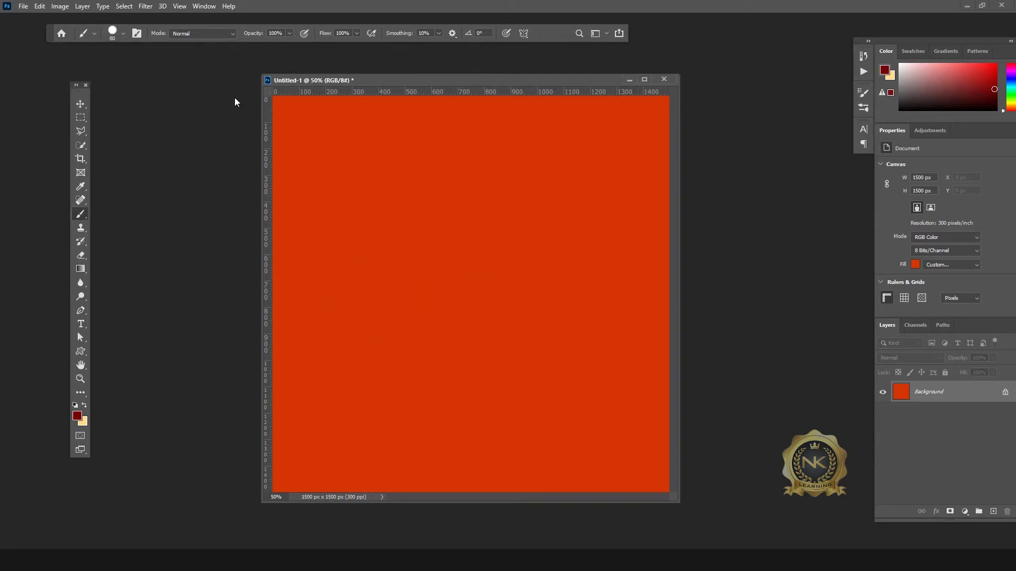
click(122, 35)
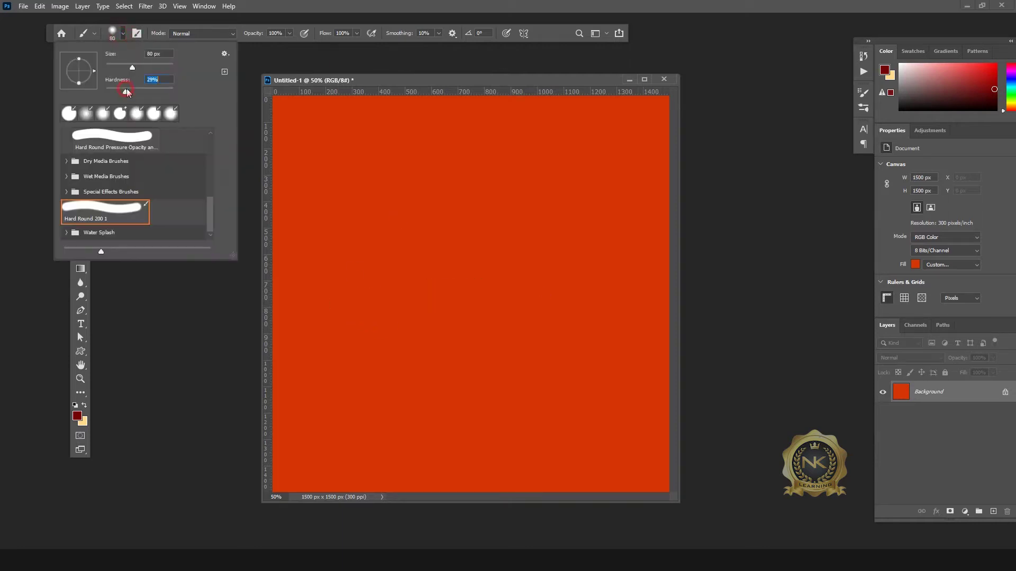
key(Return)
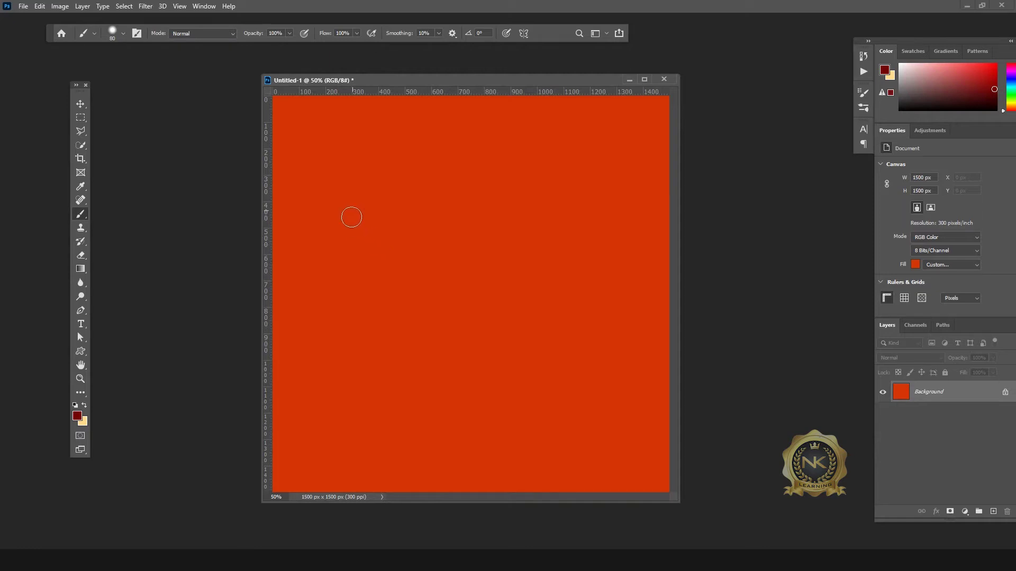
key(bracketright)
key(bracketright)
key(bracketright)
click(645, 81)
key(bracketright)
key(bracketright)
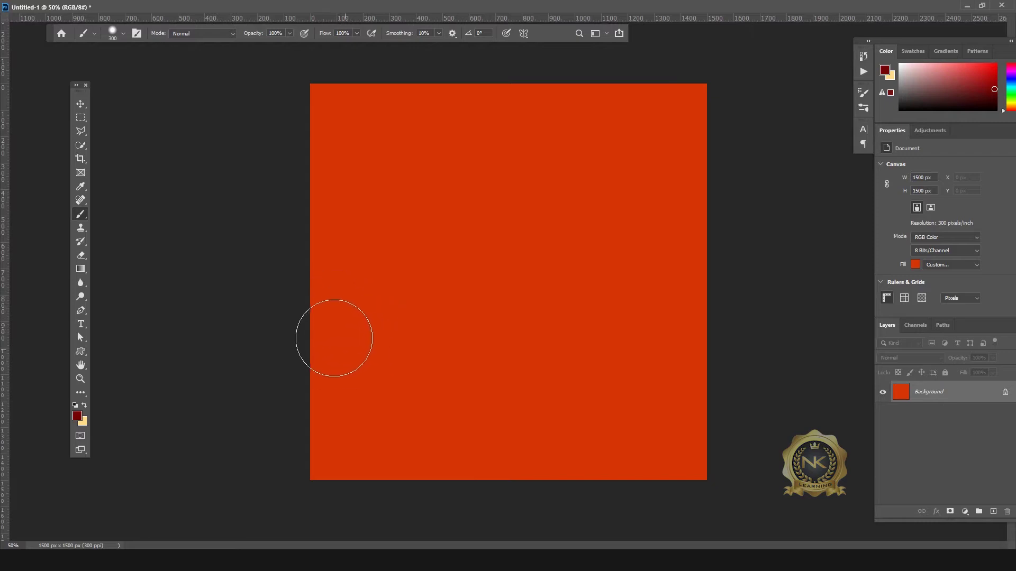
On a new layer, paint a broad dark red #4e0202 band across the canvas middle.
key(v)
click(993, 511)
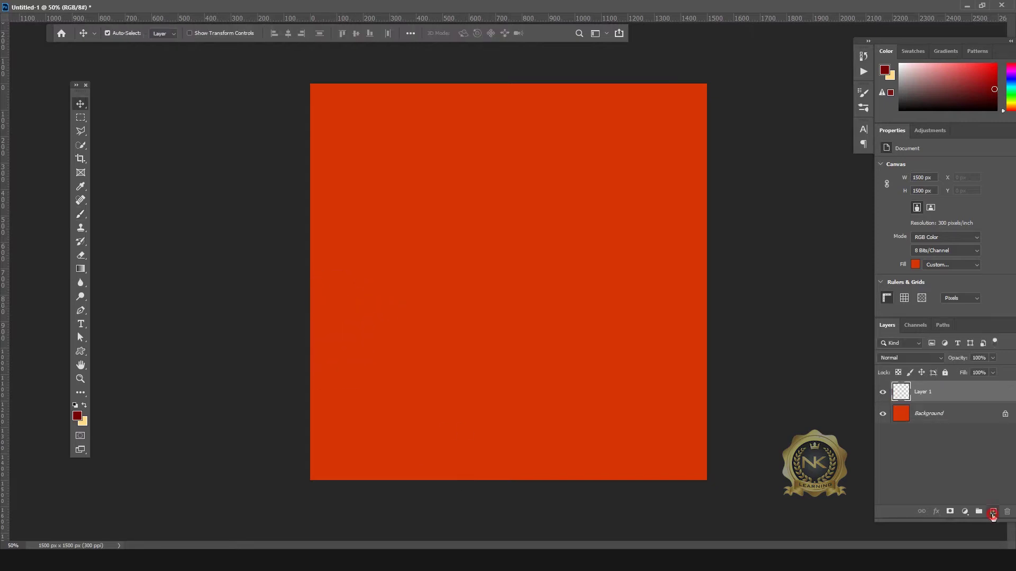
click(77, 416)
click(866, 189)
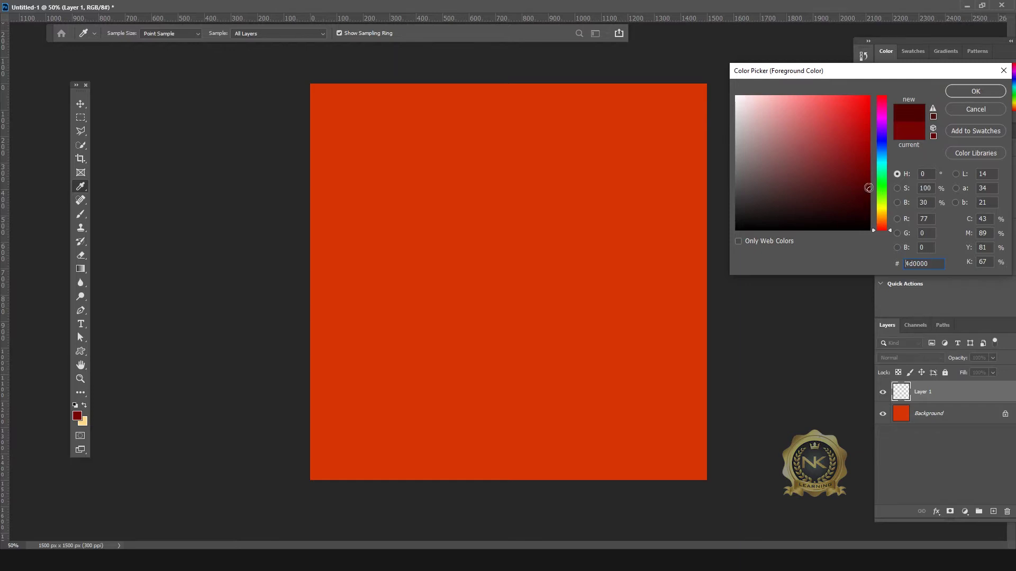
key(Return)
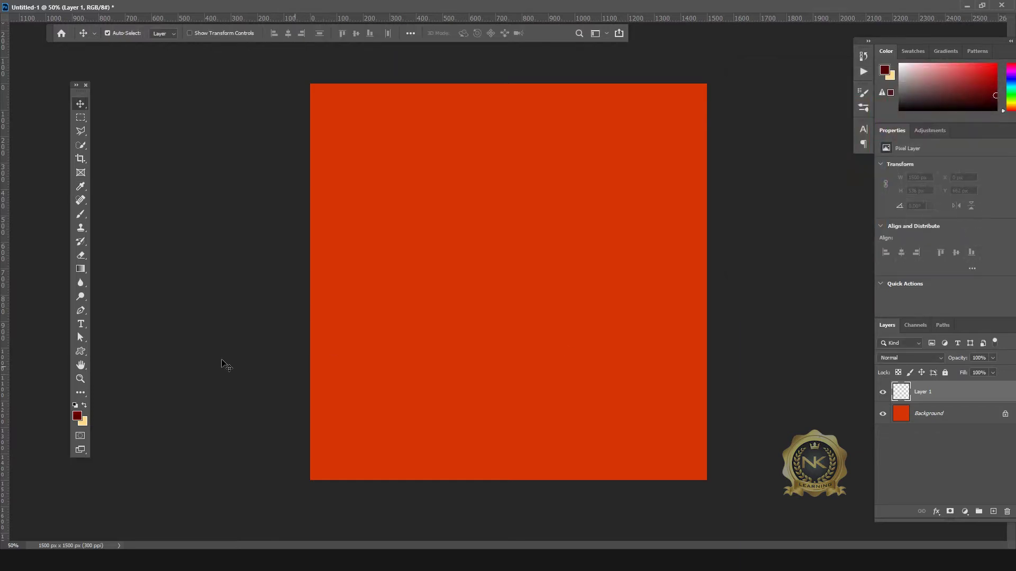
click(80, 214)
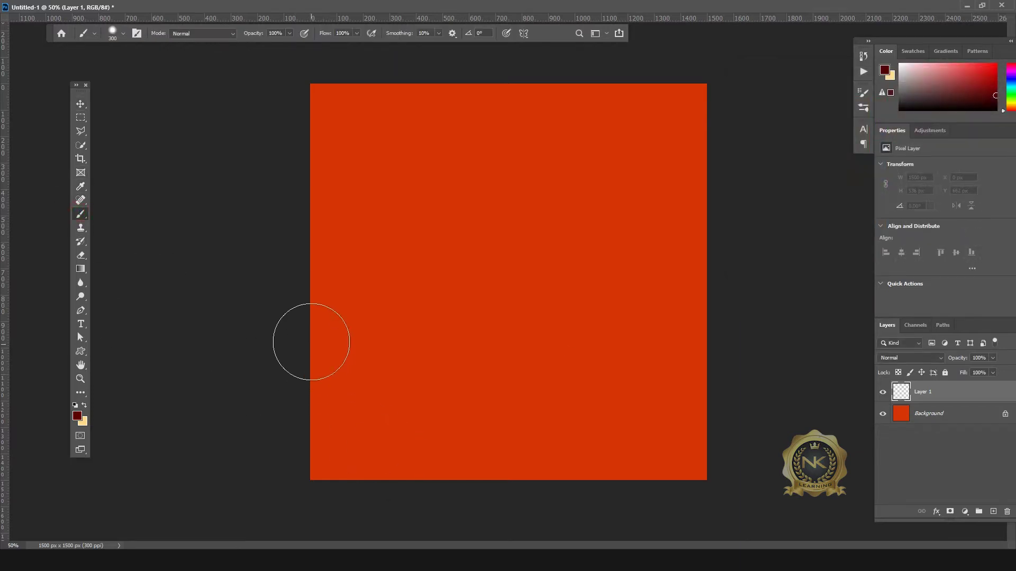
drag(313, 358, 807, 360)
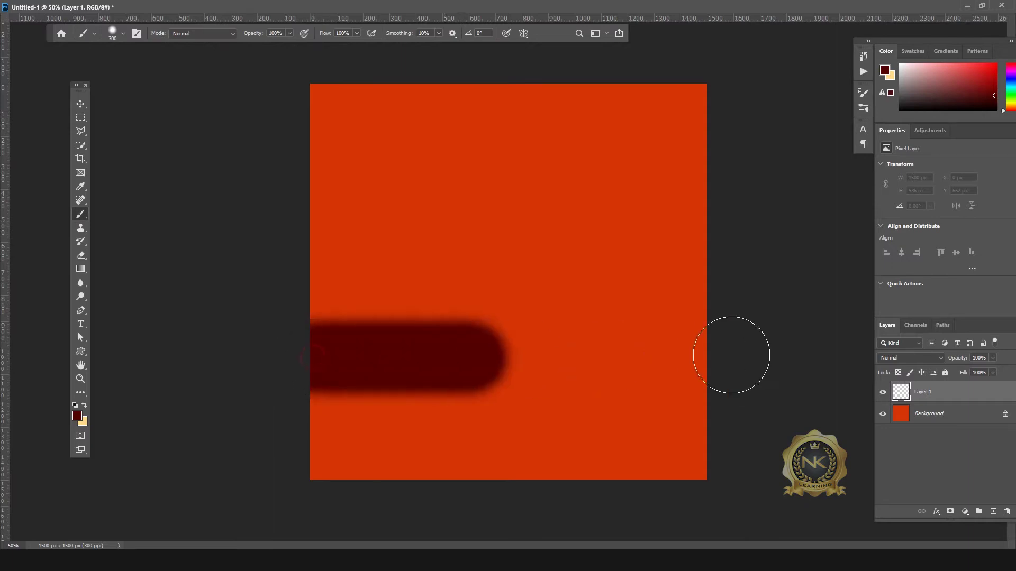
mouse_move(314, 323)
mouse_down()
mouse_move(753, 308)
mouse_move(639, 285)
mouse_move(318, 276)
mouse_up()
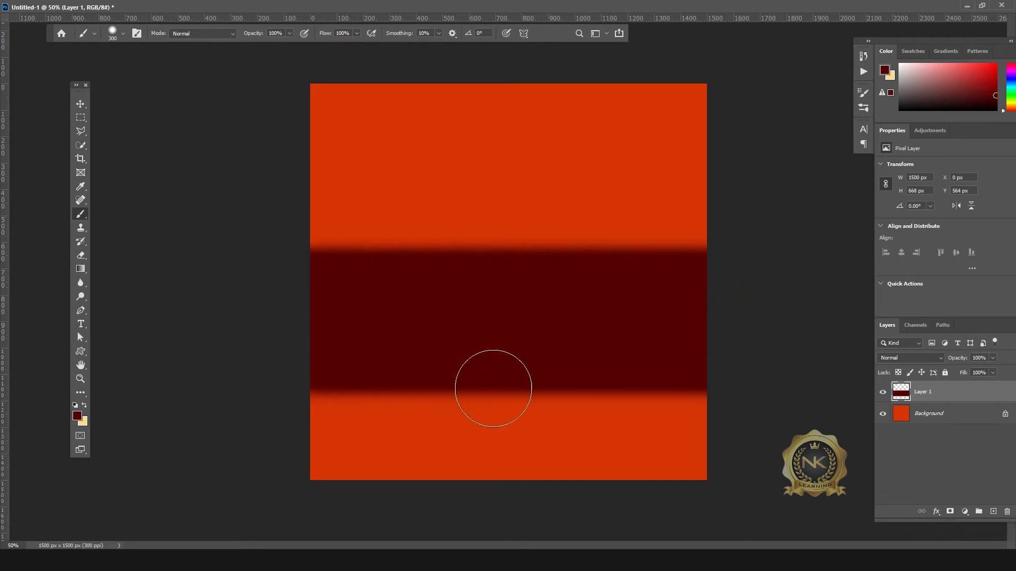
click(81, 103)
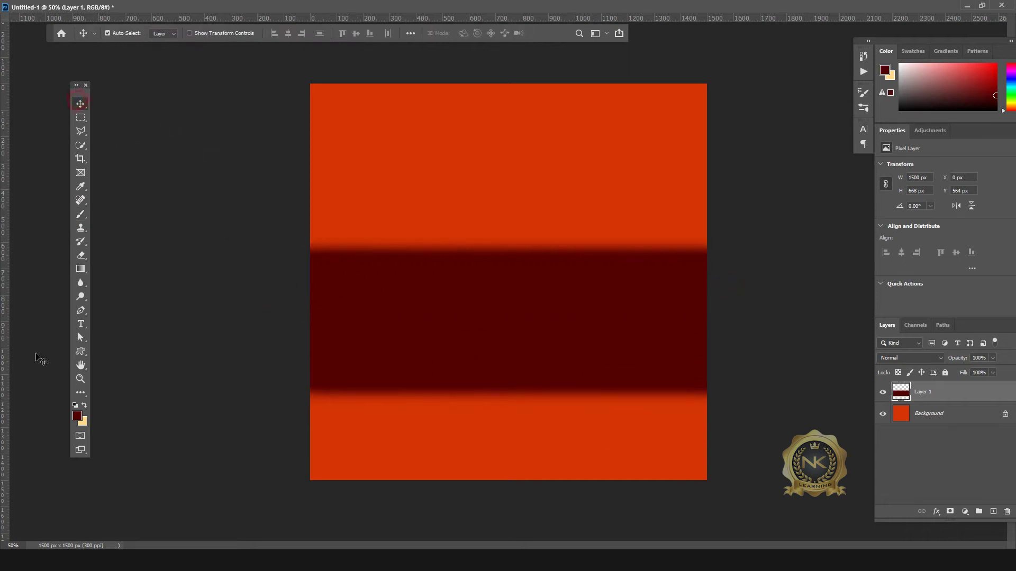
Switch to a larger 30%-hardness Eraser and erase the band's top edge into a curve.
click(82, 215)
click(81, 256)
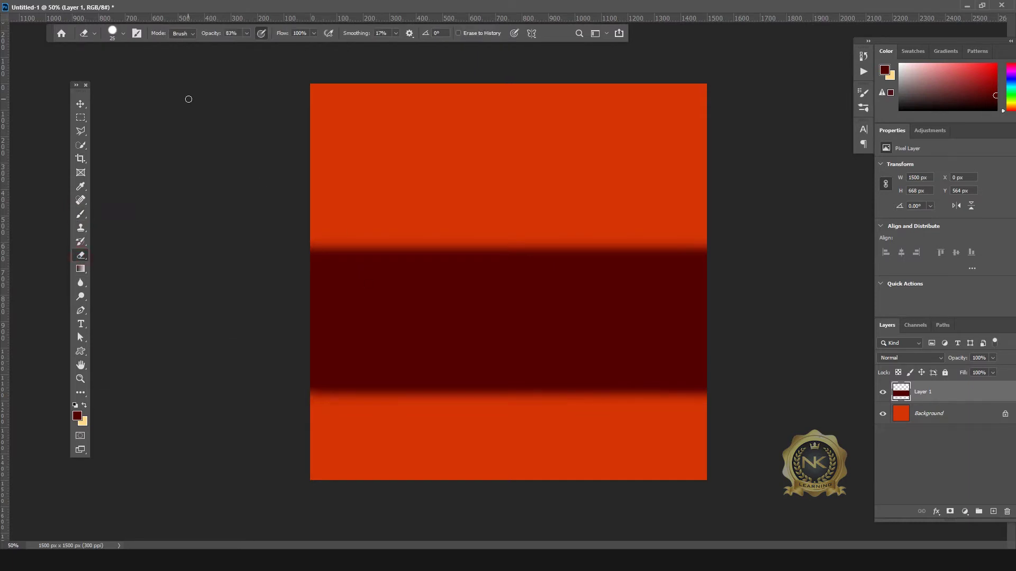
key(bracketright)
key(bracketright)
key(bracketright)
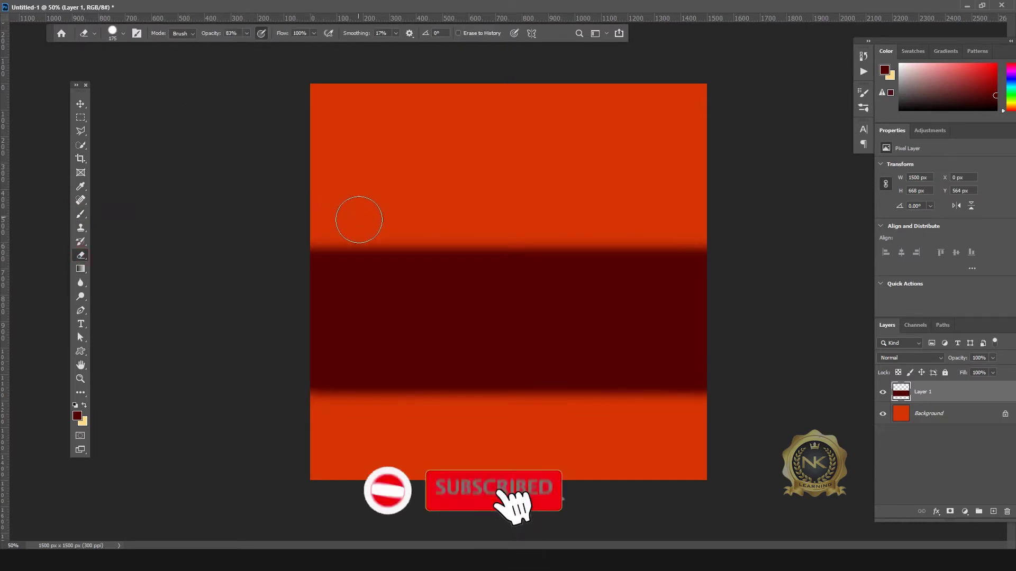
click(311, 245)
drag(310, 245, 506, 243)
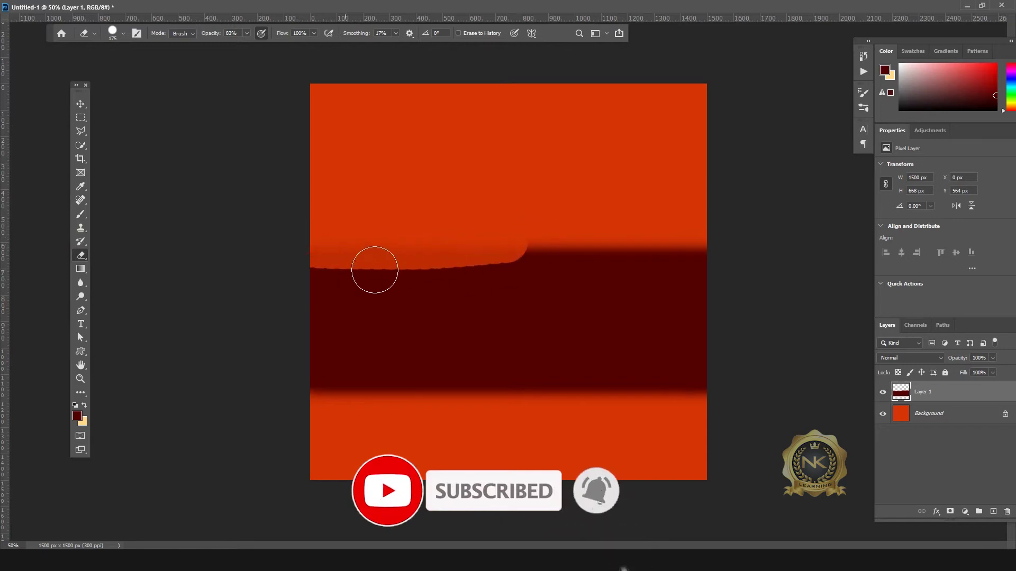
key(ctrl+z)
click(122, 33)
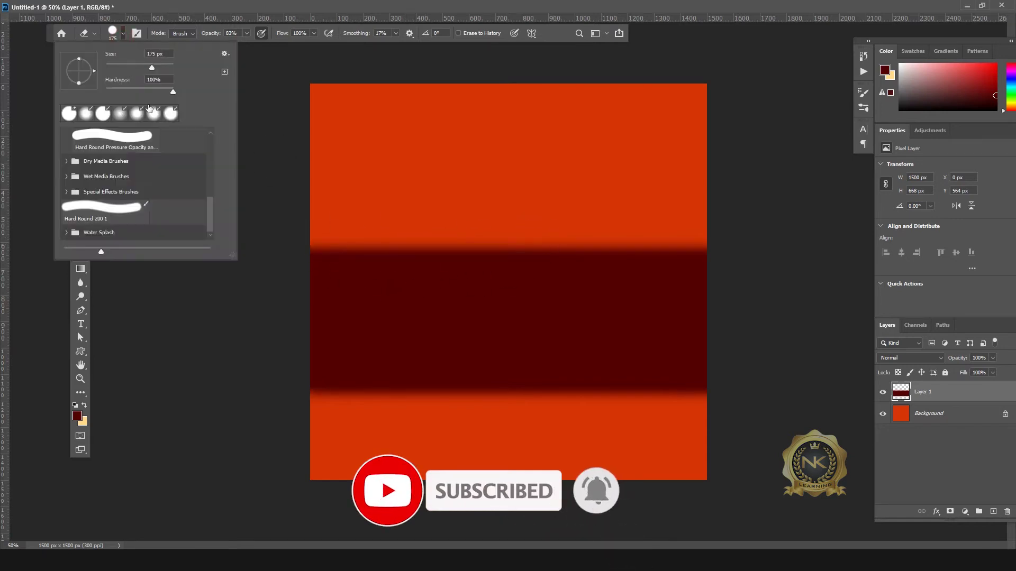
drag(172, 90, 126, 90)
drag(312, 247, 574, 208)
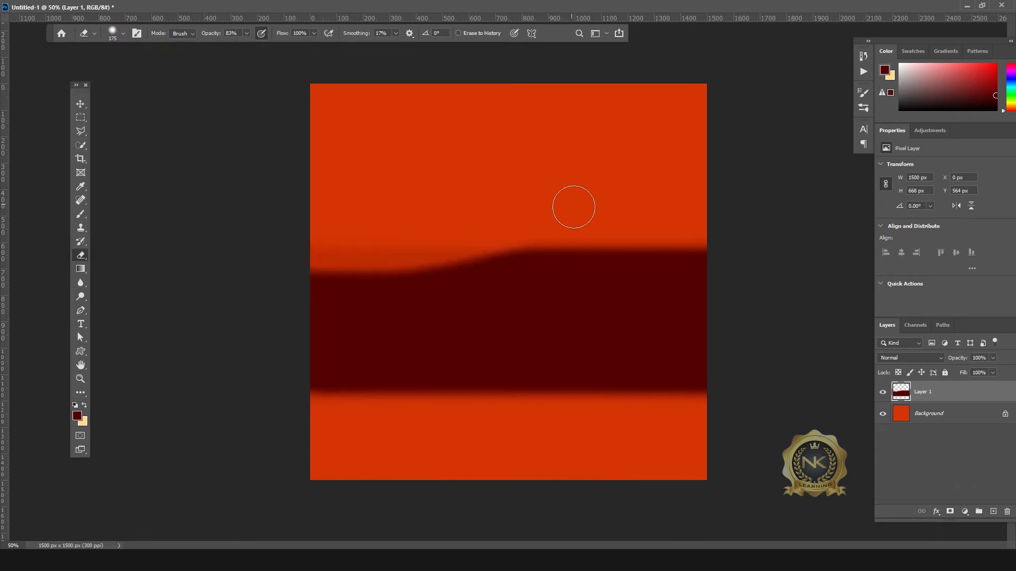
key(ctrl+z)
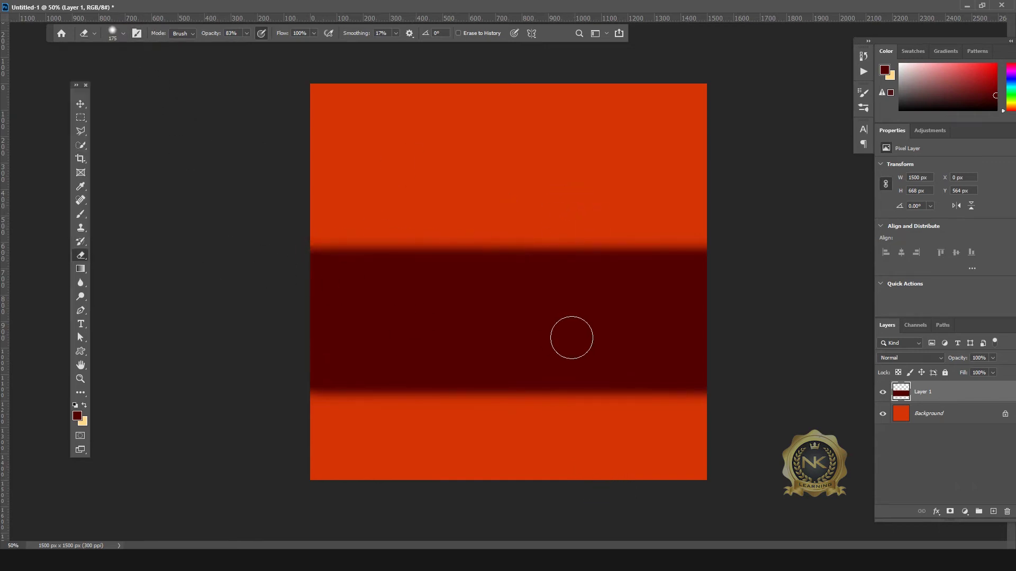
drag(312, 265, 821, 185)
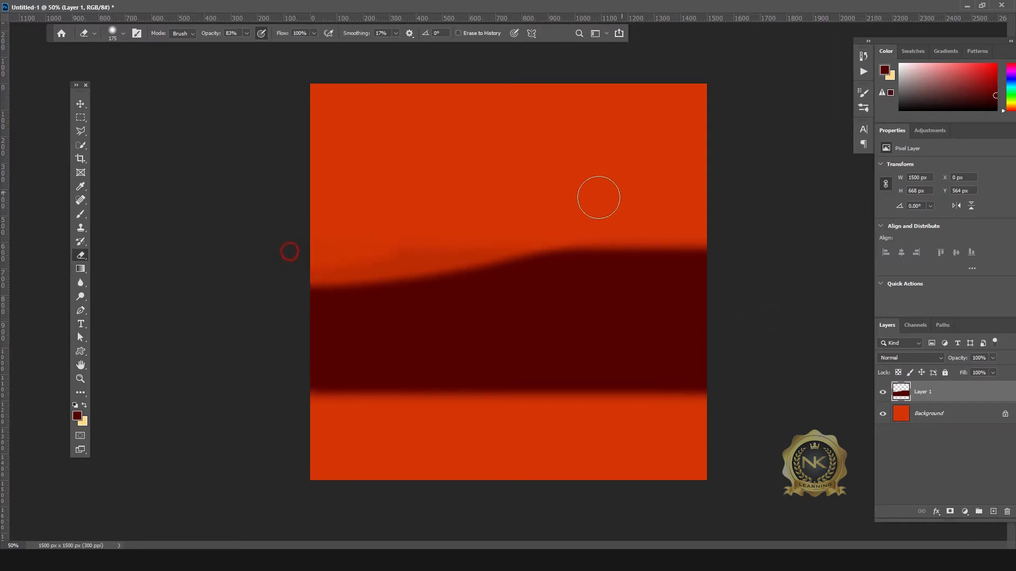
click(118, 35)
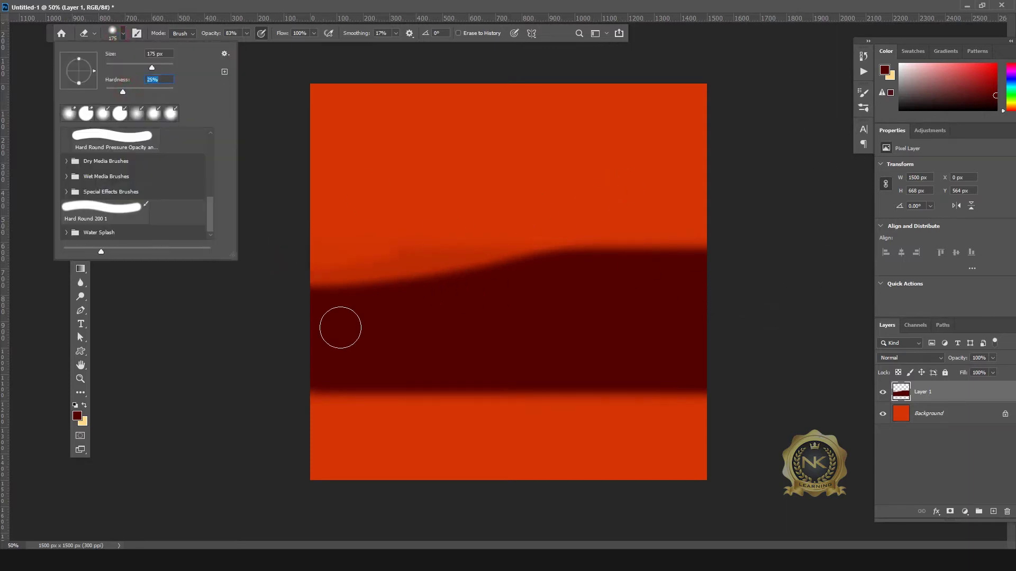
Sculpt the band's top and bottom edges into a tapering curve and clear leftover haze.
drag(292, 289, 780, 201)
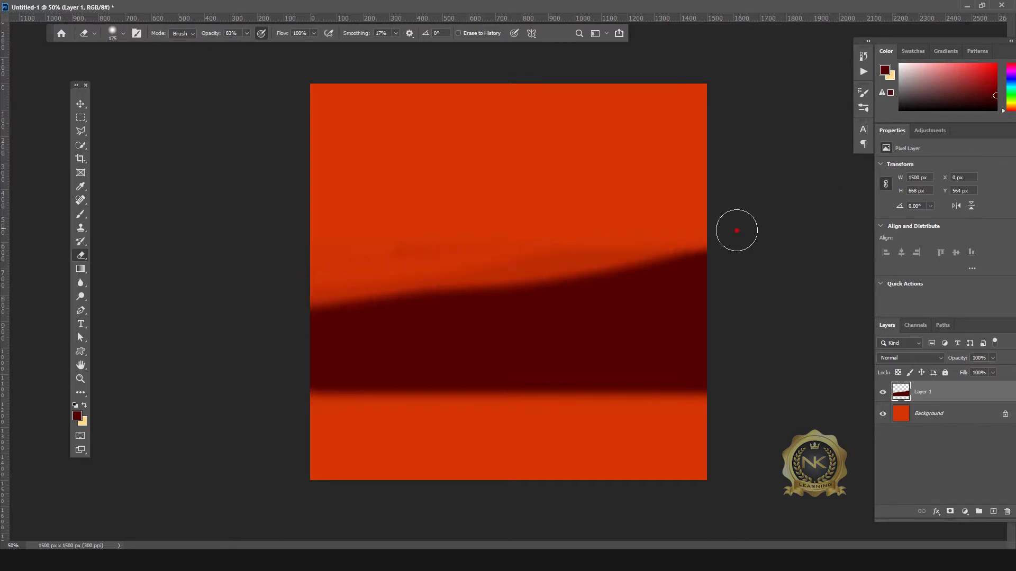
mouse_move(737, 229)
mouse_down()
mouse_move(537, 276)
mouse_move(249, 206)
mouse_up()
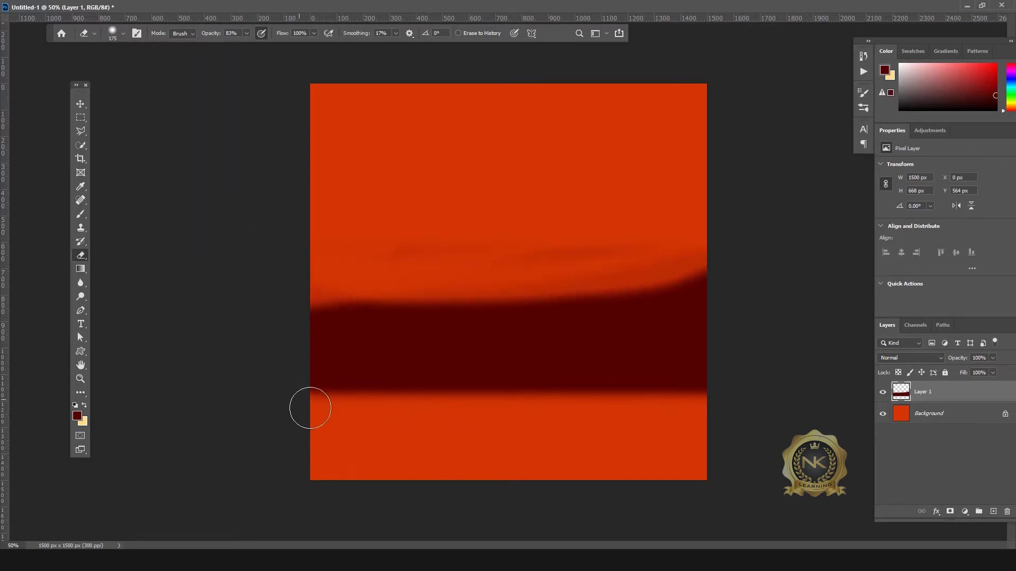
mouse_move(746, 420)
mouse_down()
mouse_move(582, 390)
mouse_move(238, 436)
mouse_up()
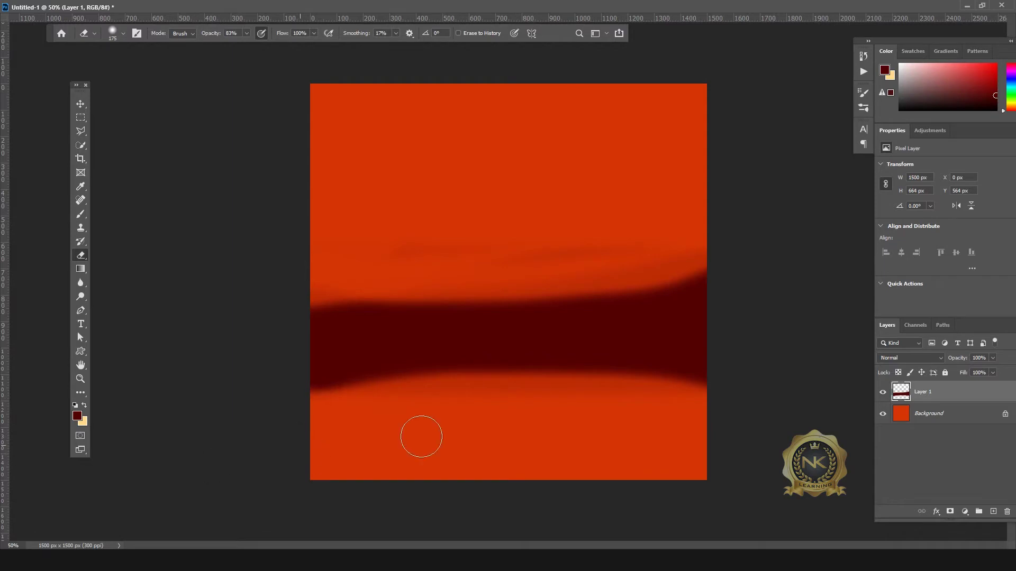
mouse_move(667, 261)
mouse_down()
mouse_move(515, 288)
mouse_move(179, 198)
mouse_up()
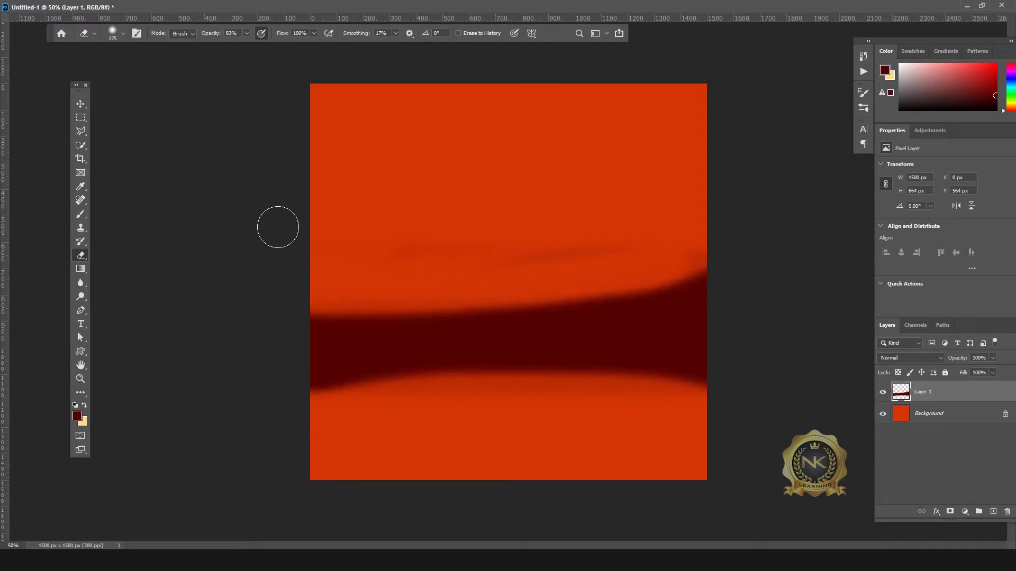
drag(642, 200, 205, 263)
mouse_move(292, 397)
mouse_down()
mouse_move(399, 370)
mouse_move(698, 383)
mouse_up()
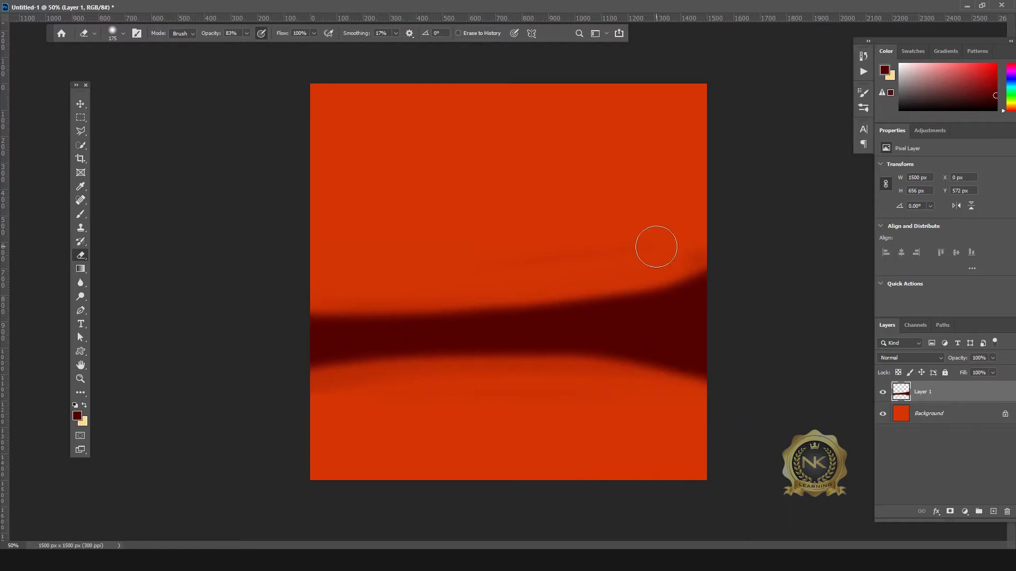
drag(588, 281, 315, 312)
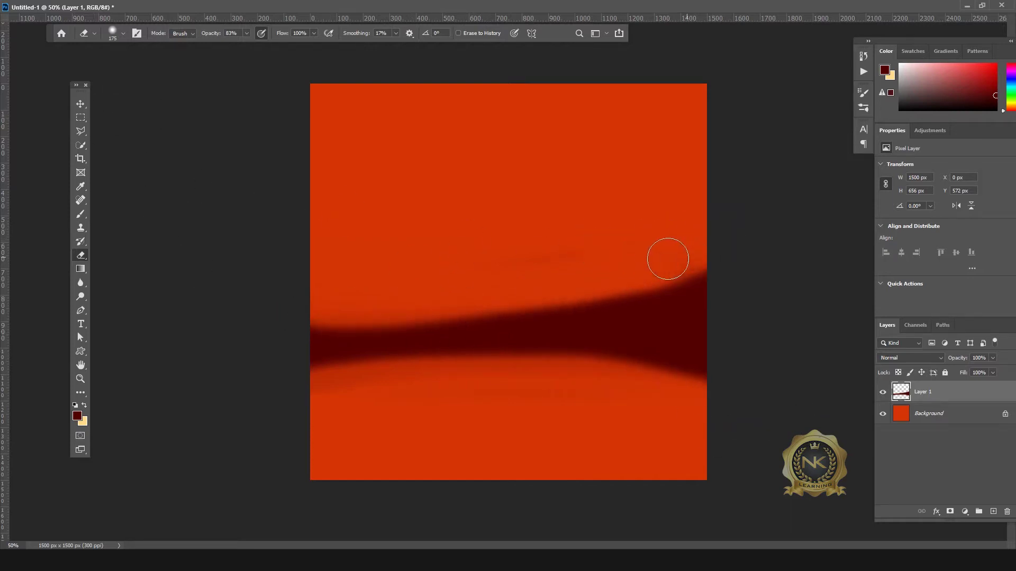
drag(667, 258, 509, 229)
key(bracketright)
key(bracketright)
key(bracketright)
key(bracketright)
mouse_move(787, 487)
mouse_down()
mouse_move(521, 431)
mouse_move(397, 426)
mouse_move(300, 334)
mouse_up()
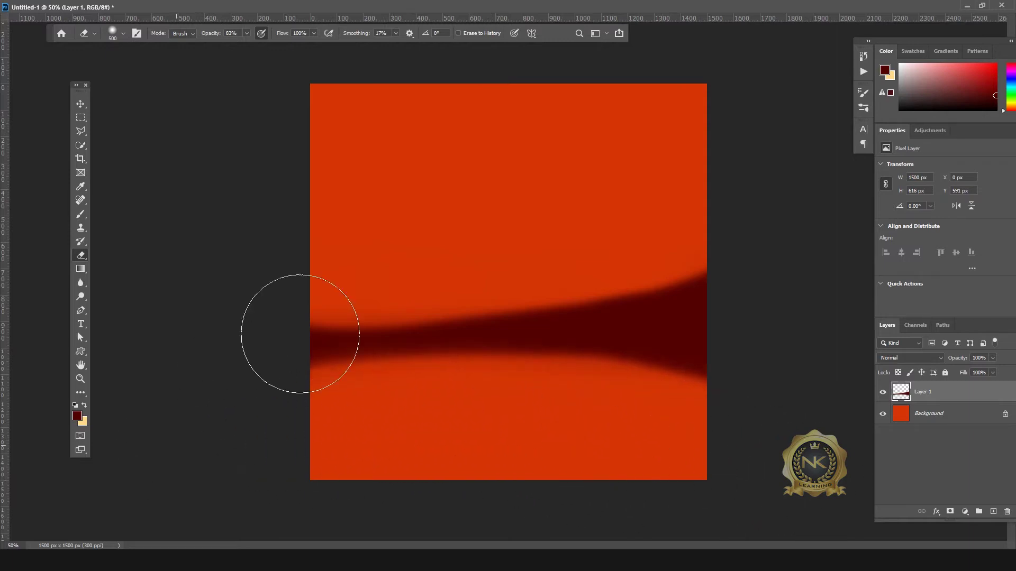
click(256, 267)
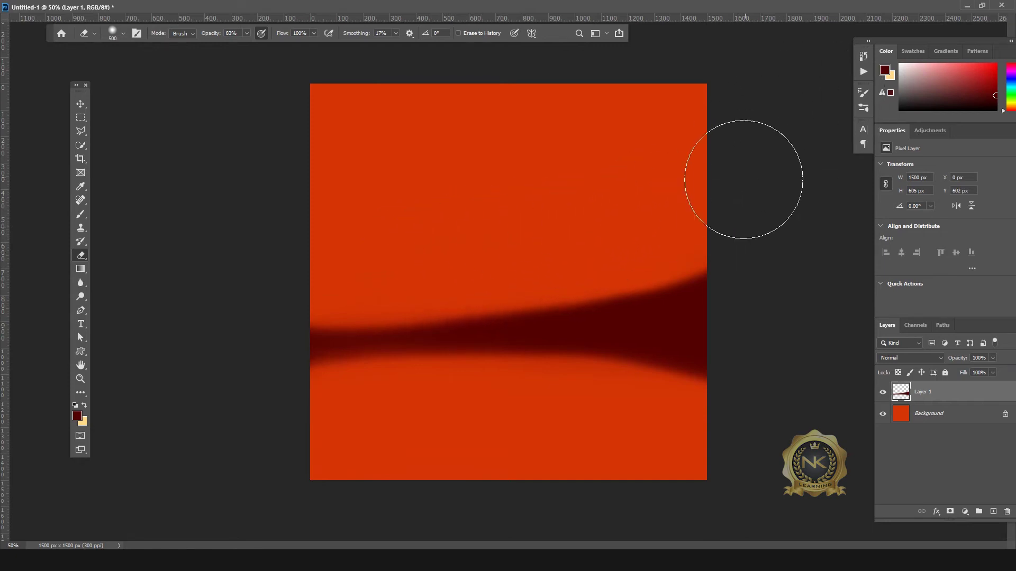
mouse_move(734, 181)
mouse_down()
mouse_move(665, 209)
mouse_move(468, 234)
mouse_up()
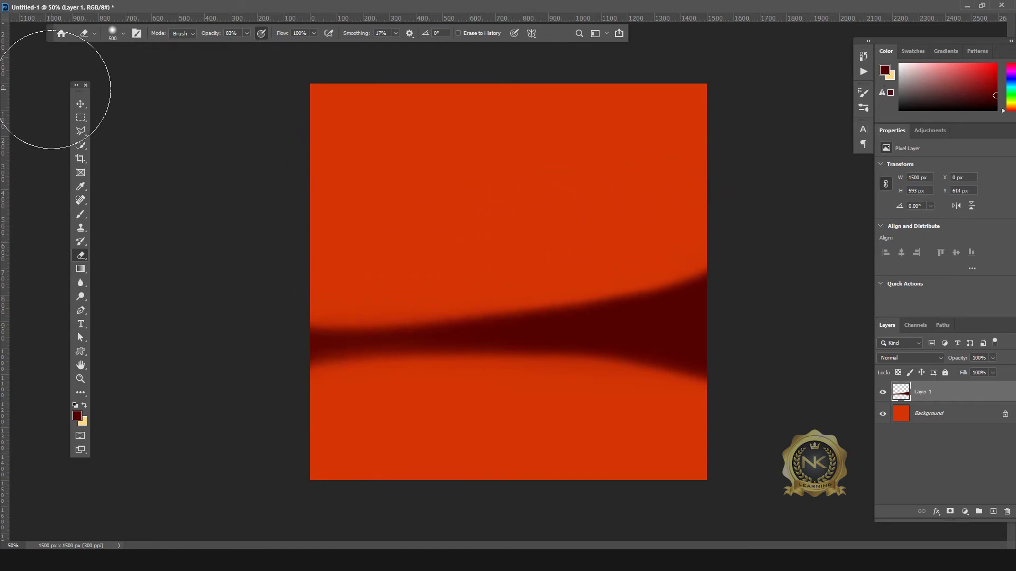
Nudge the band layer down with the arrow keys.
click(81, 105)
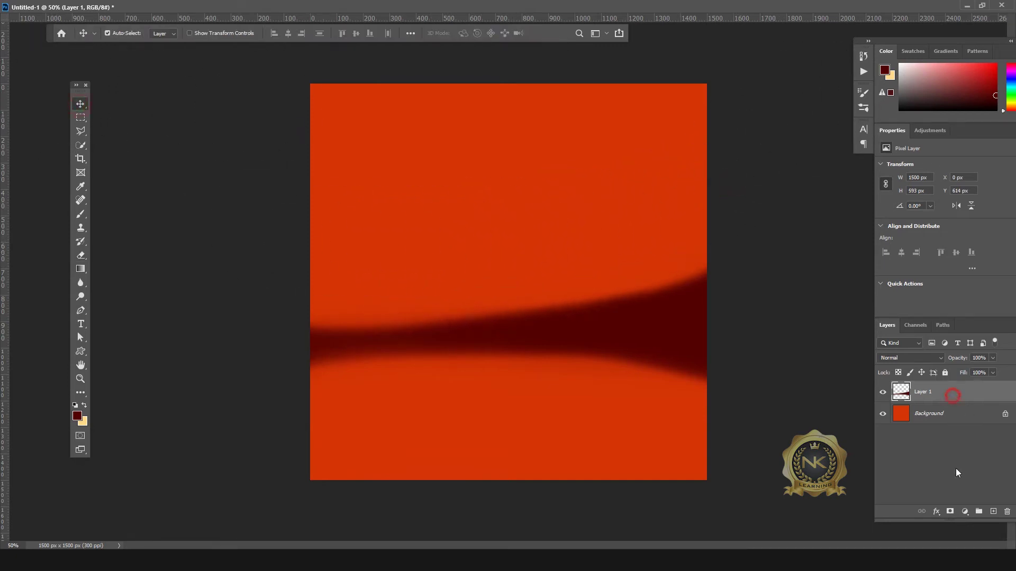
key(shift+Down)
key(Down)
key(Down)
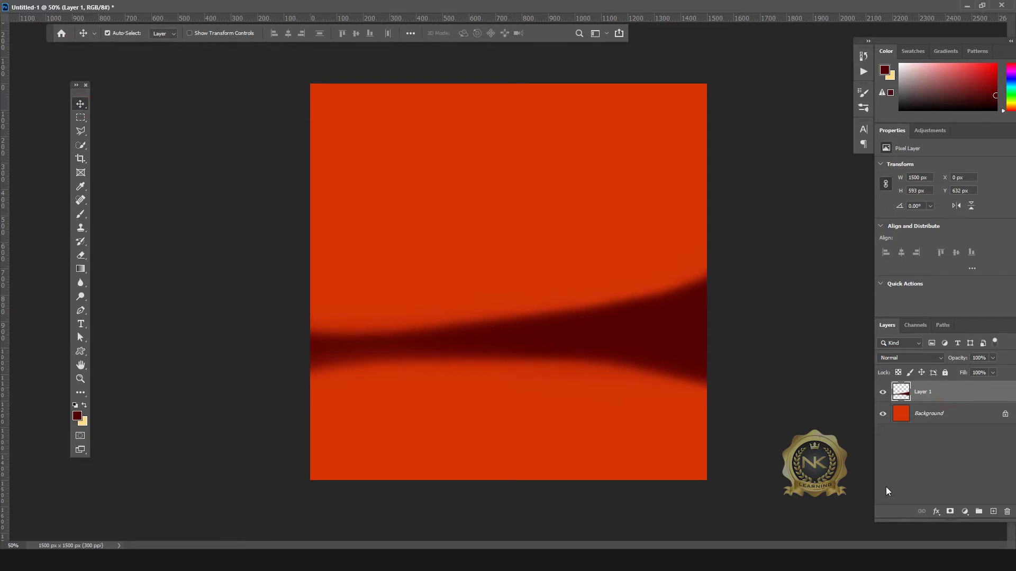
key(shift+Down)
key(shift+Down)
key(Down)
key(Down)
key(Down)
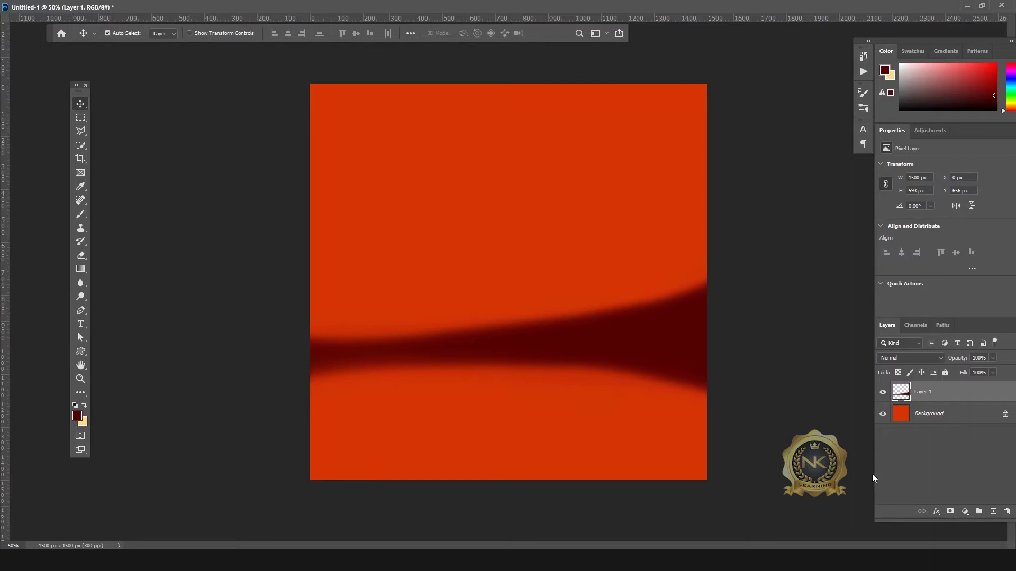
Add Layer 2 beneath the band and paint it solid dark red with a 1000 px brush.
click(993, 512)
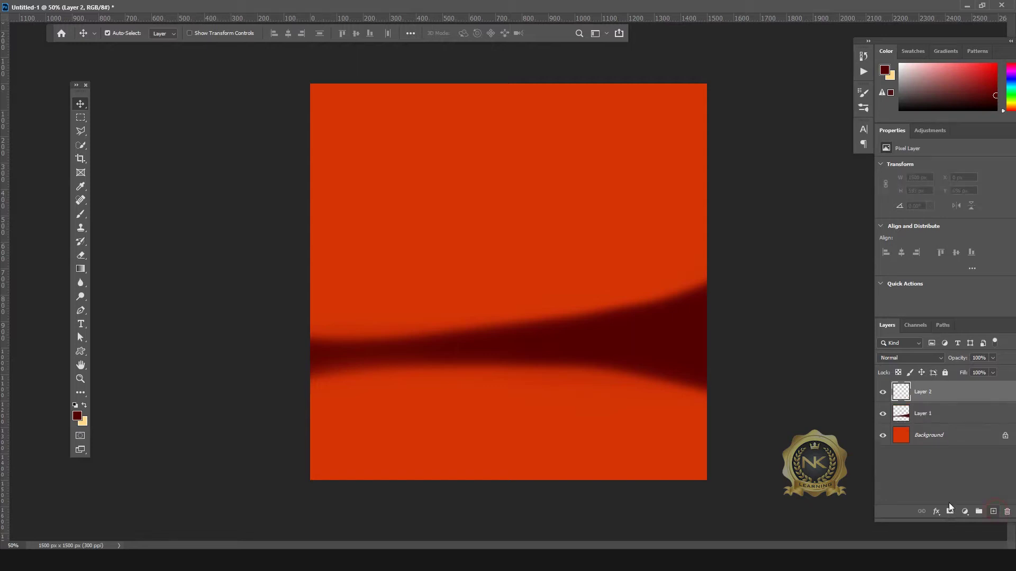
drag(923, 392, 923, 425)
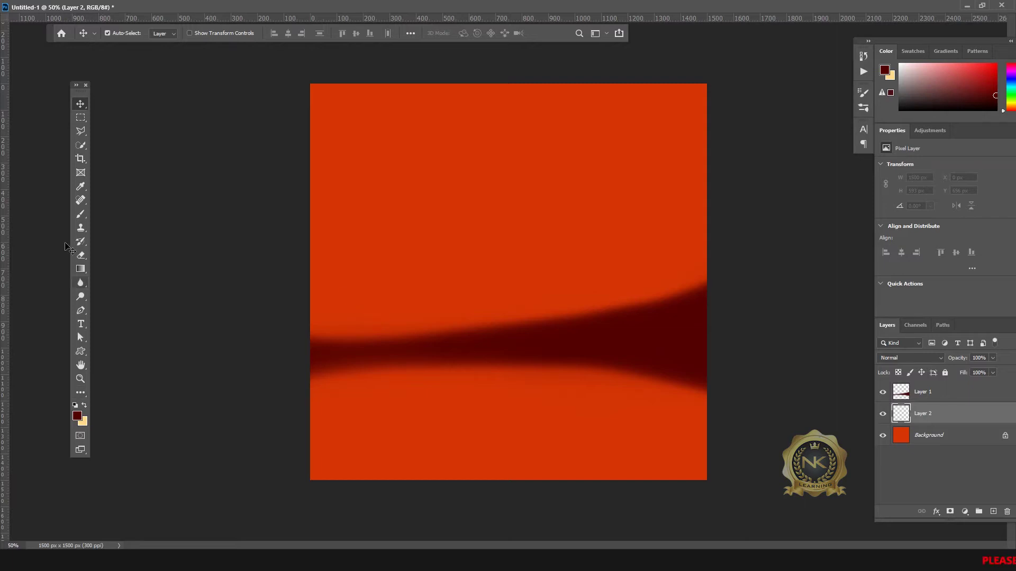
click(80, 214)
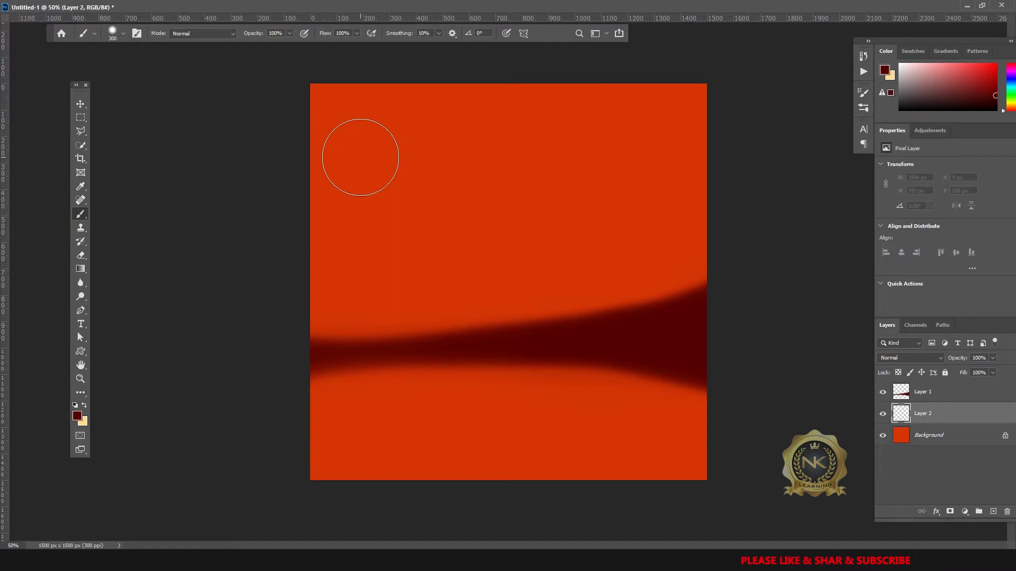
key(bracketright)
key(bracketright)
key(bracketright)
key(bracketright)
key(bracketright)
key(bracketright)
key(bracketright)
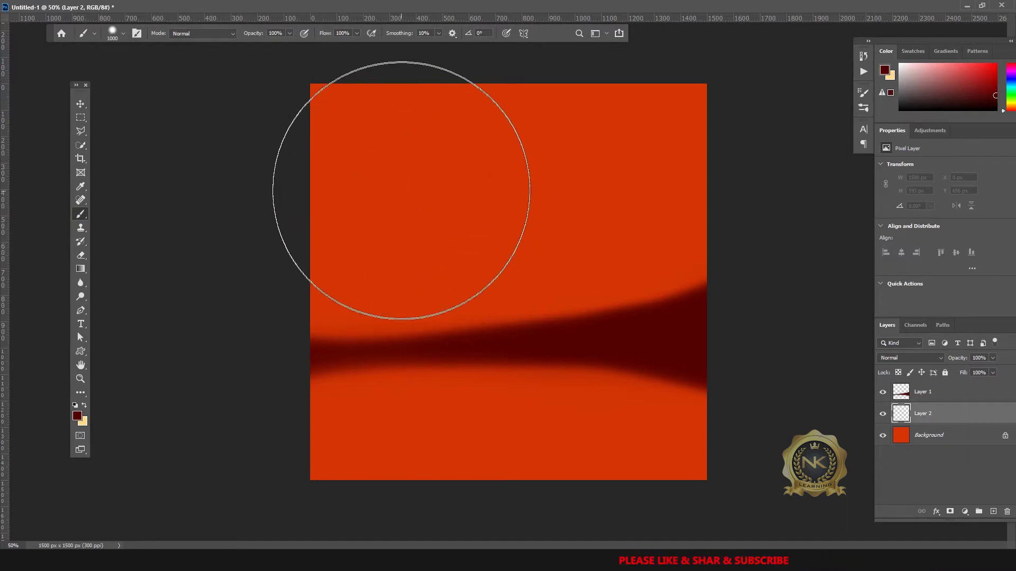
mouse_move(401, 190)
mouse_down()
mouse_move(298, 404)
mouse_move(617, 443)
mouse_move(447, 415)
mouse_up()
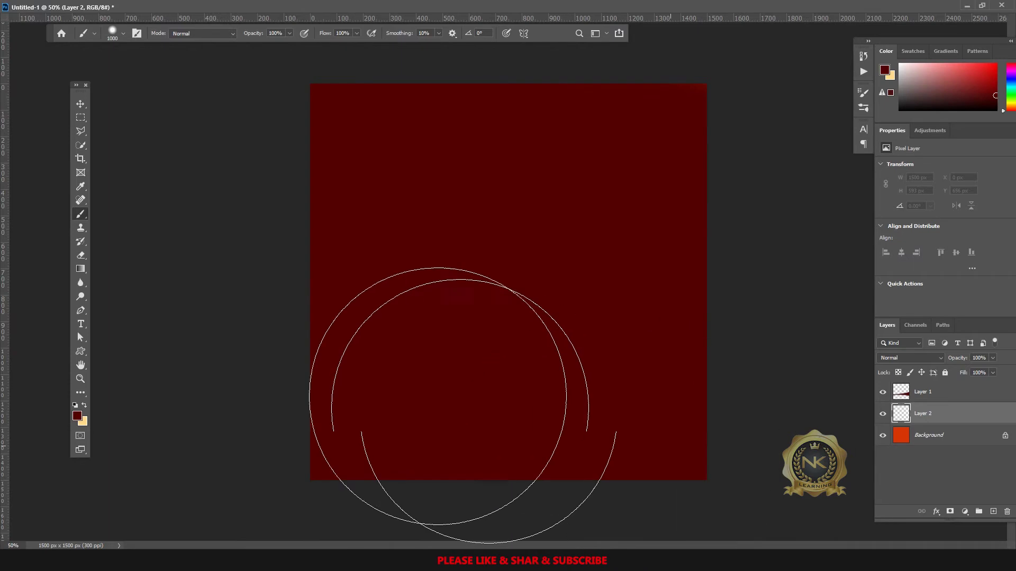
click(80, 104)
Lower the dark red layer's opacity.
click(993, 358)
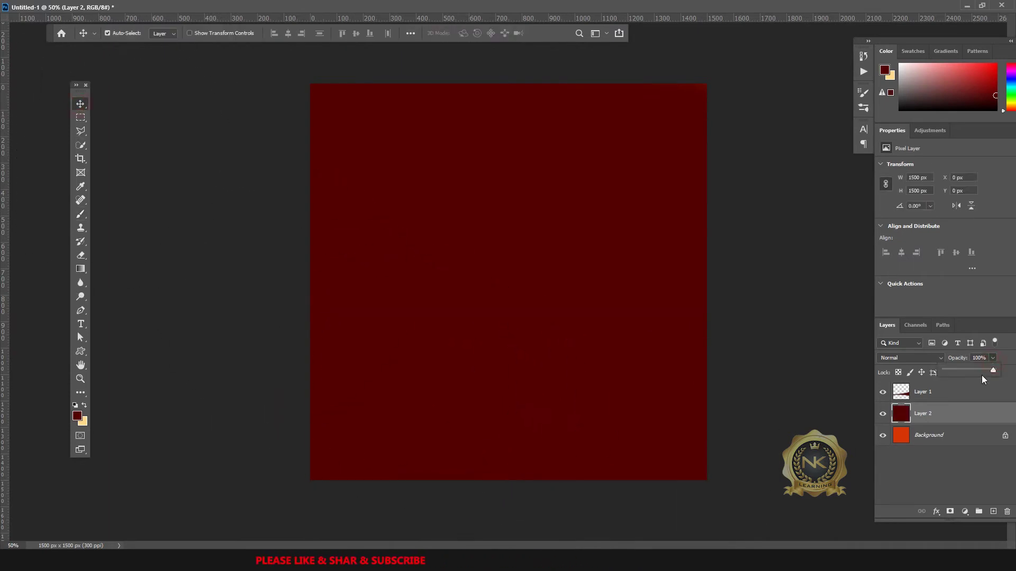
drag(993, 371, 959, 373)
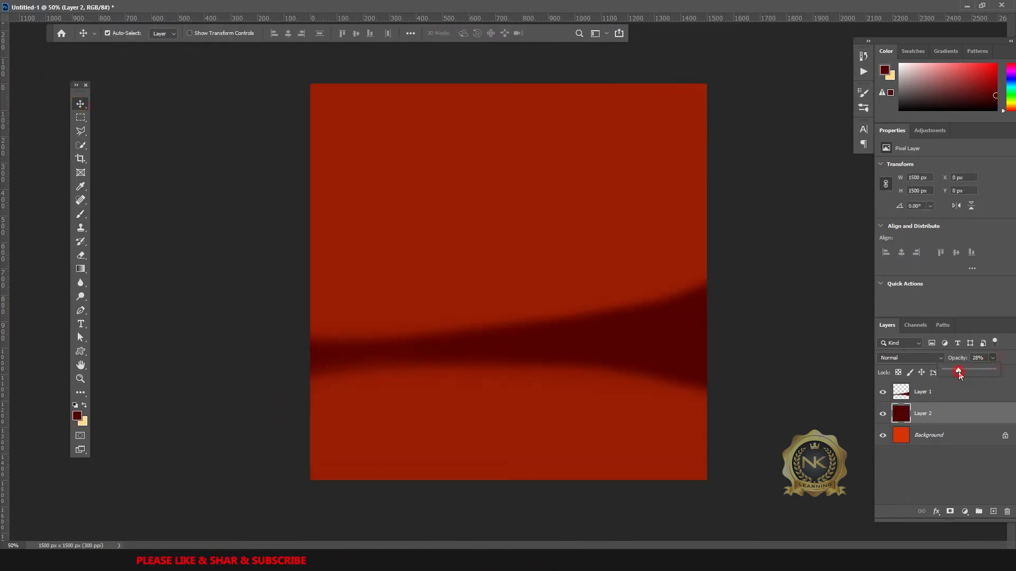
drag(961, 375, 964, 374)
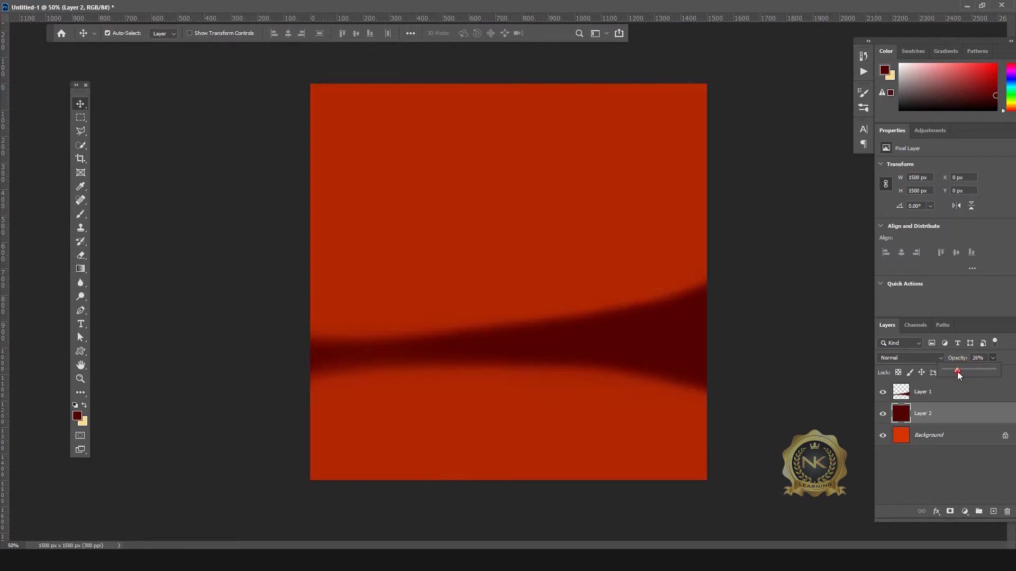
drag(957, 372, 976, 375)
Add a layer mask and paint black to reveal orange at the top and below the stripe.
key(e)
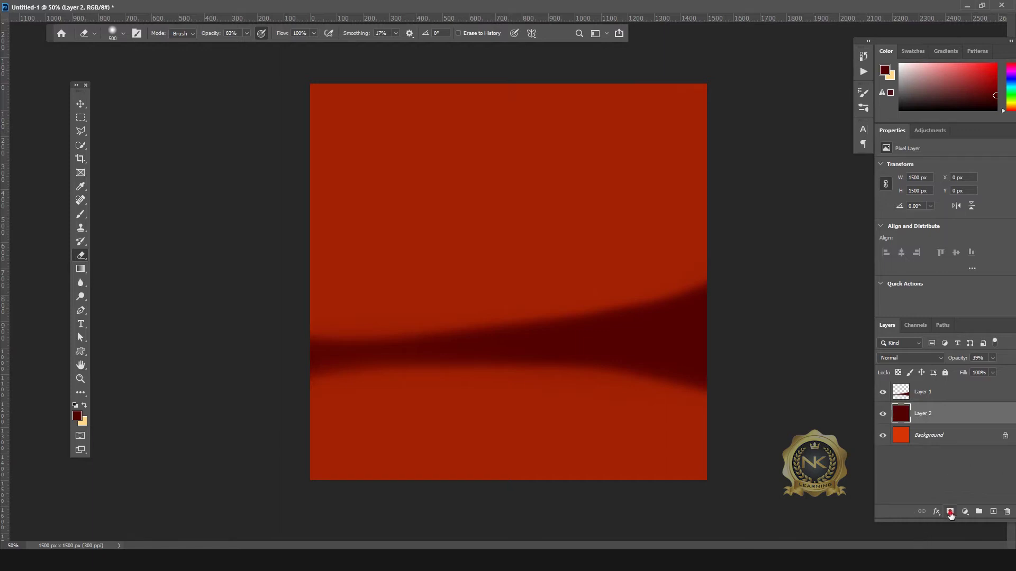
click(950, 512)
key(b)
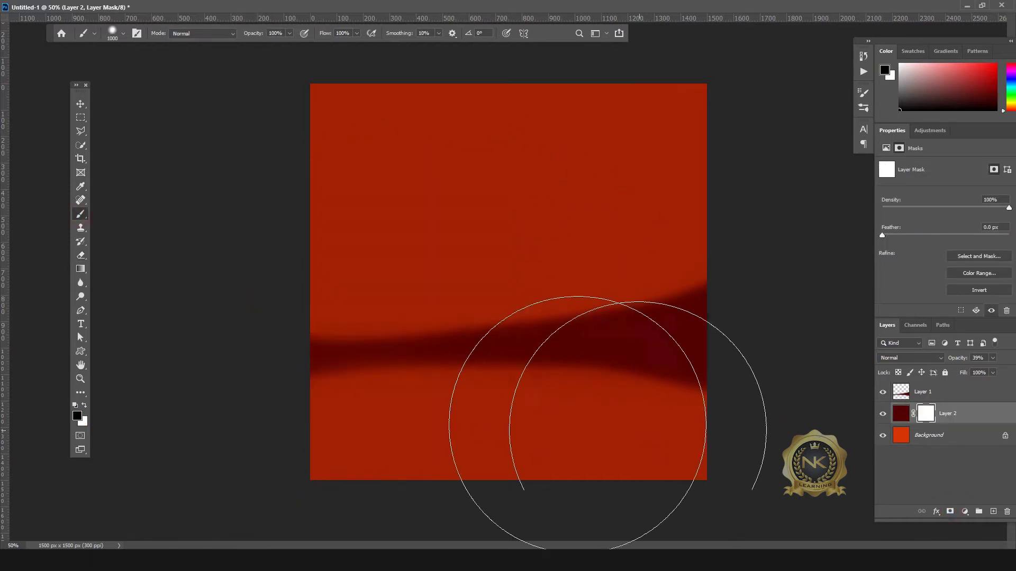
key(bracketleft)
key(bracketleft)
key(bracketleft)
key(bracketleft)
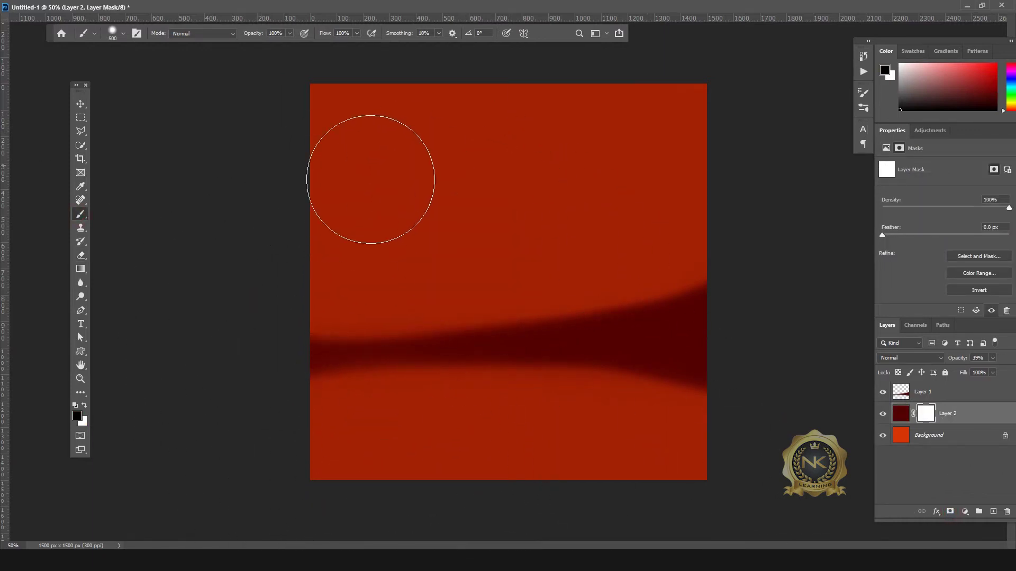
mouse_move(403, 164)
mouse_down()
mouse_move(510, 215)
mouse_move(306, 233)
mouse_move(457, 199)
mouse_move(644, 209)
mouse_move(512, 176)
mouse_move(422, 186)
mouse_move(483, 236)
mouse_move(476, 231)
mouse_move(614, 236)
mouse_move(402, 232)
mouse_up()
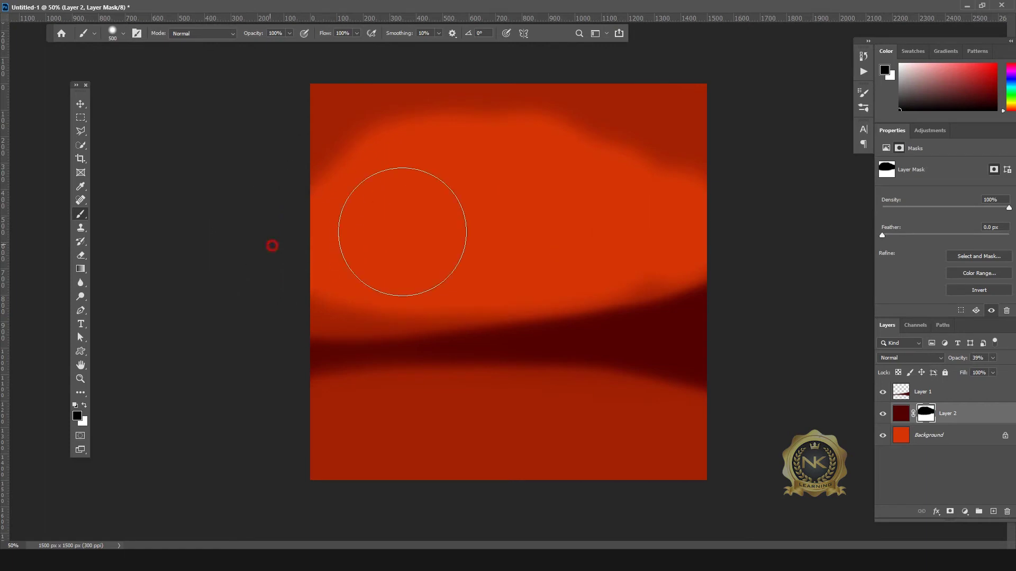
drag(653, 211, 367, 197)
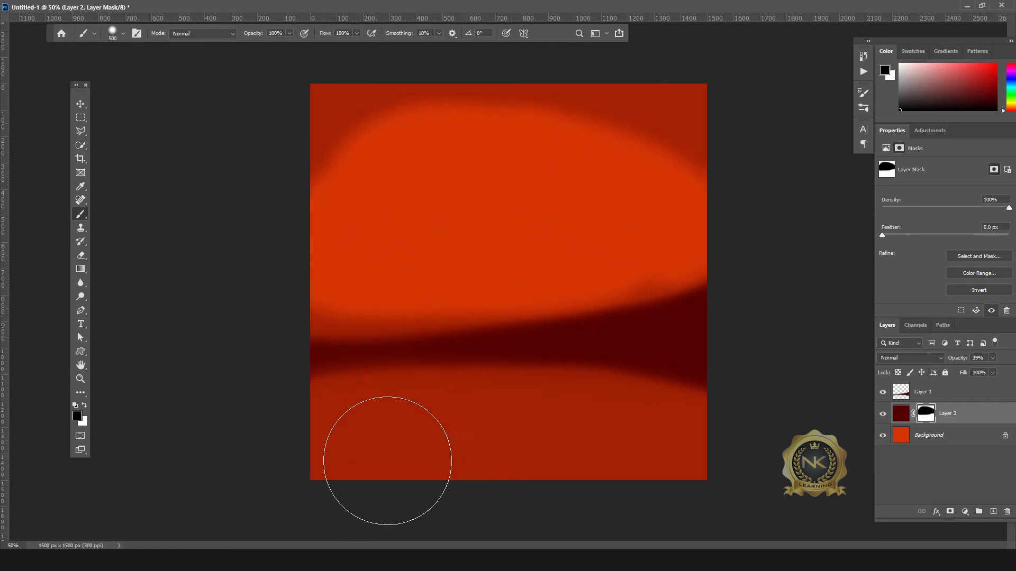
key(bracketleft)
key(bracketleft)
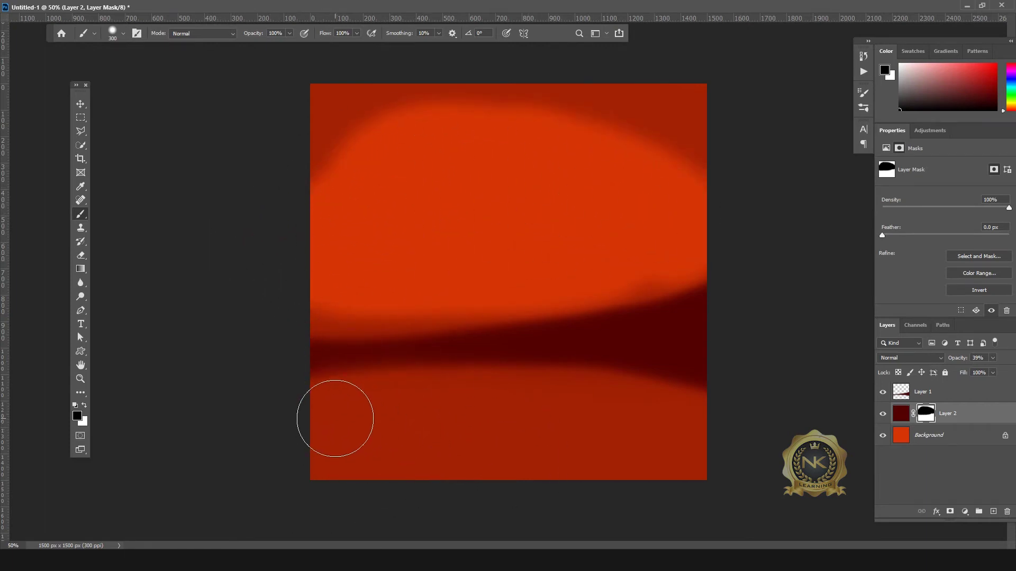
mouse_move(335, 418)
mouse_down()
mouse_move(508, 415)
mouse_move(796, 464)
mouse_up()
key(bracketleft)
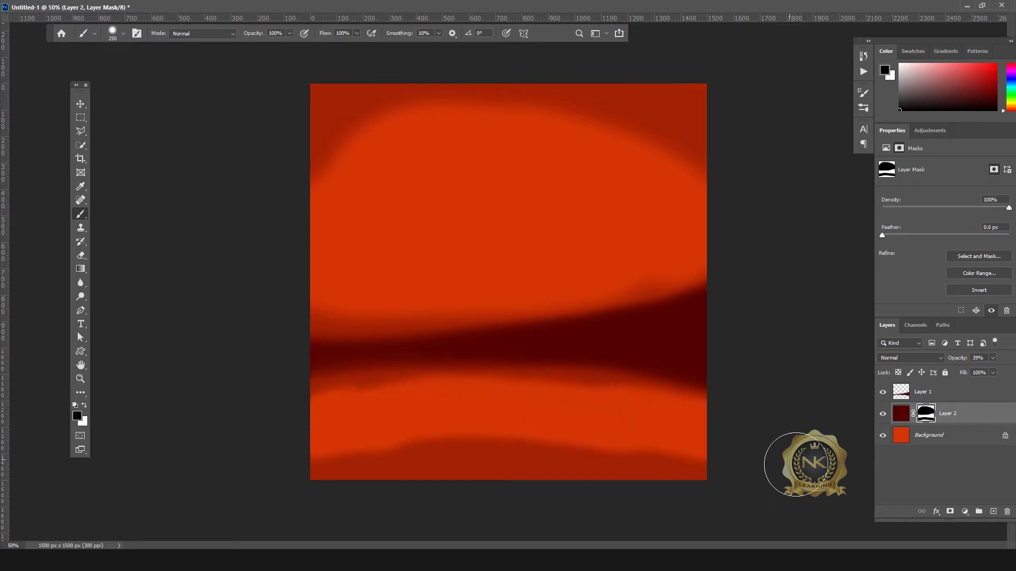
drag(468, 408, 668, 439)
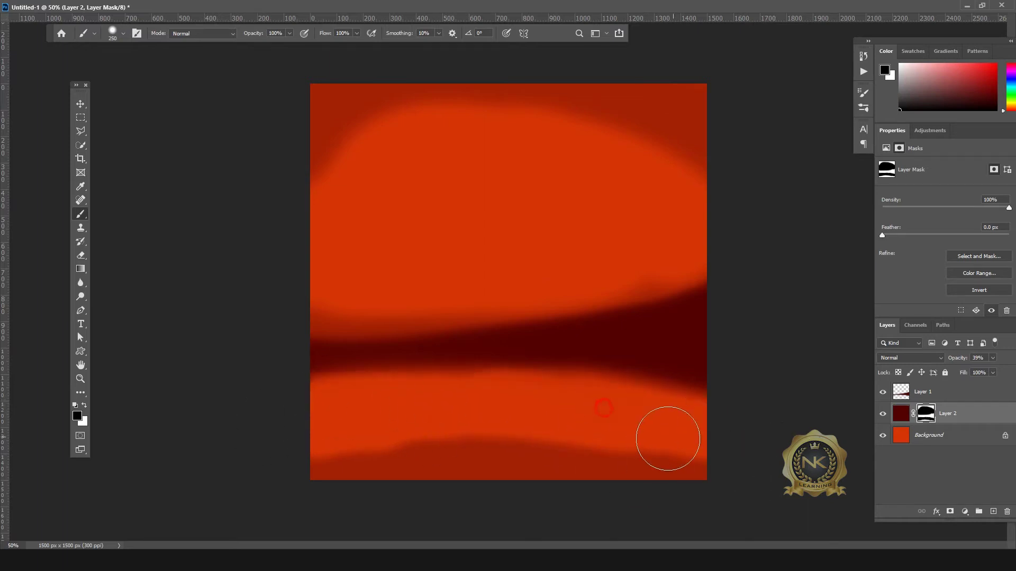
mouse_move(387, 399)
mouse_down()
mouse_move(517, 430)
mouse_move(613, 422)
mouse_up()
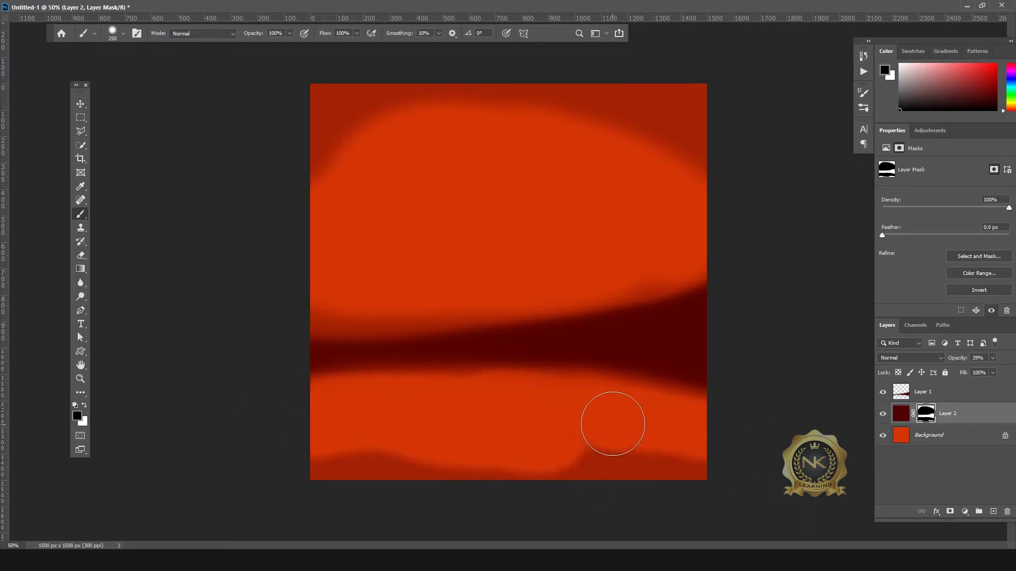
Paint white on the mask to restore dark red along the bottom edge.
click(86, 407)
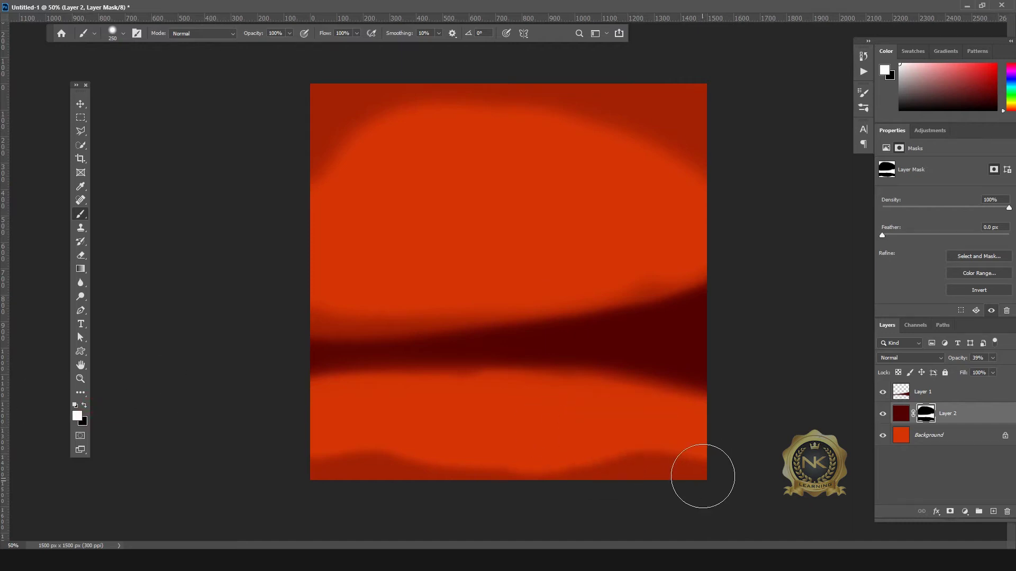
drag(696, 471, 577, 522)
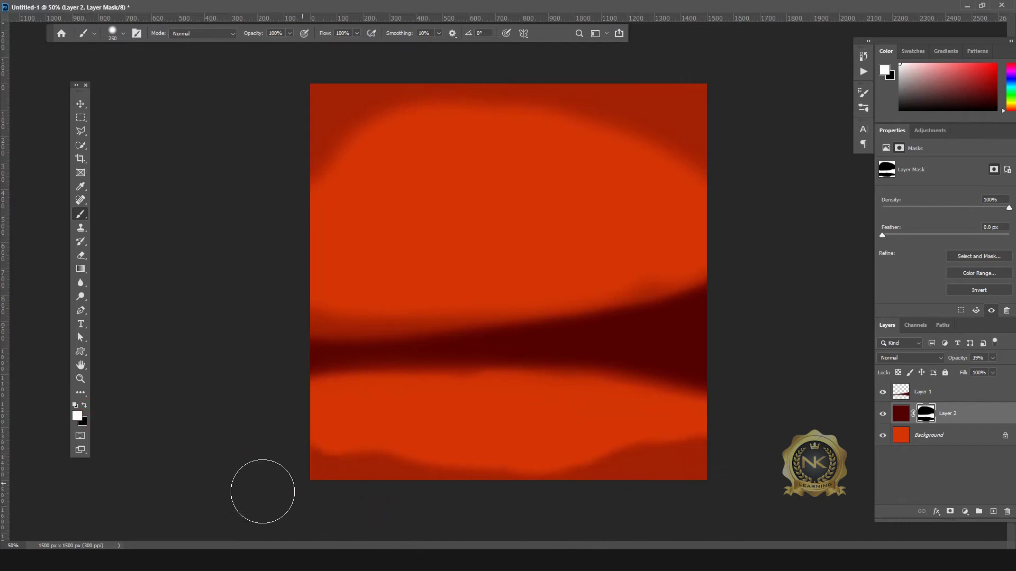
mouse_move(262, 492)
mouse_down()
mouse_move(374, 485)
mouse_move(538, 503)
mouse_move(600, 476)
mouse_up()
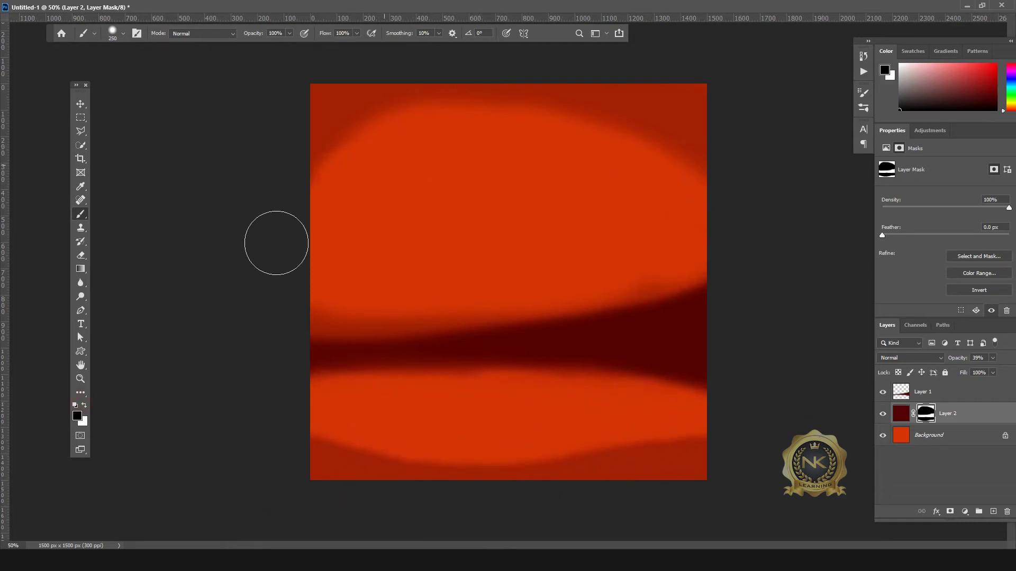
click(81, 111)
text(28)
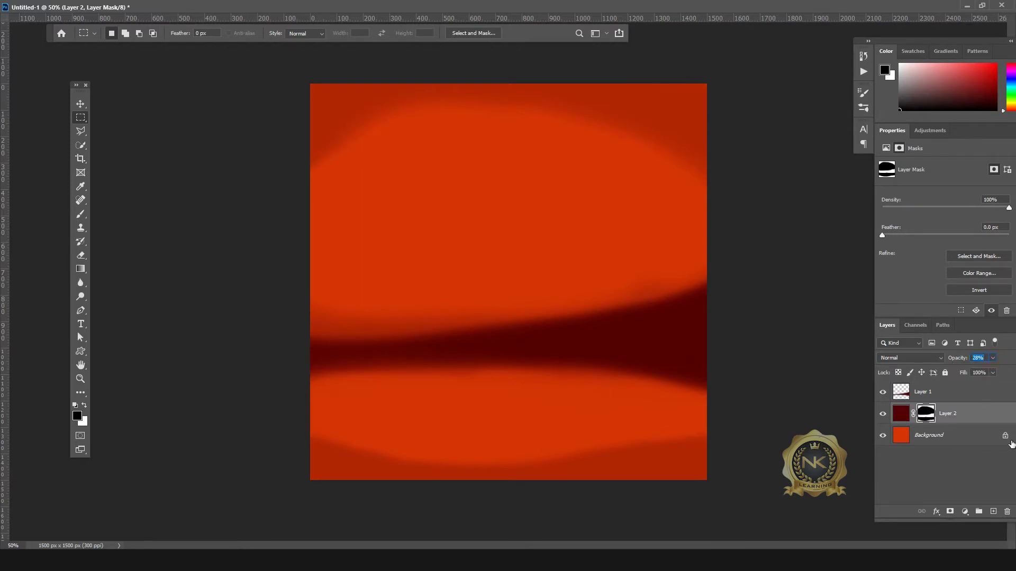
Add a new layer above Layer 1 and make pale yellow the brush colour.
click(965, 391)
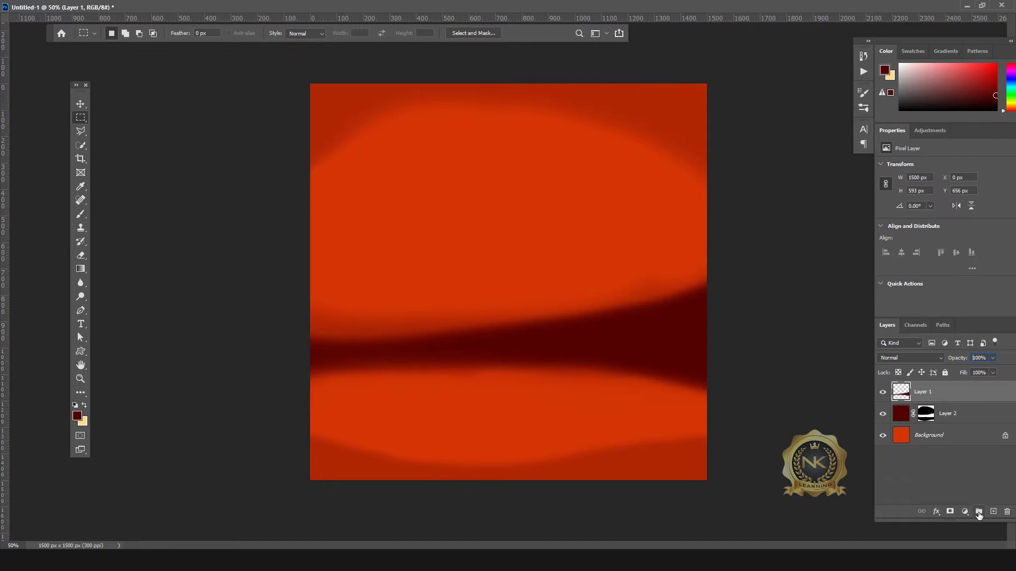
click(993, 512)
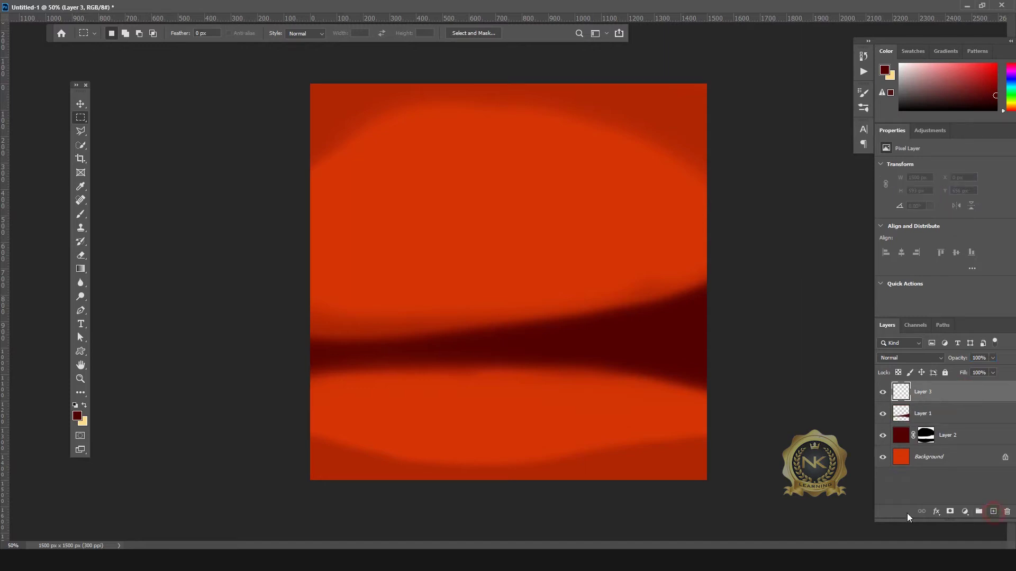
click(84, 406)
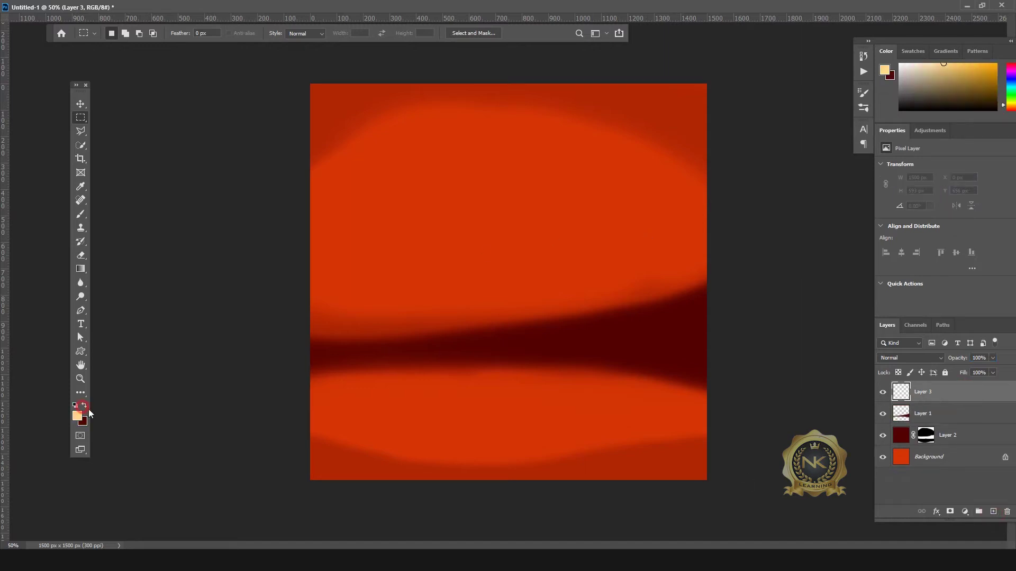
click(80, 214)
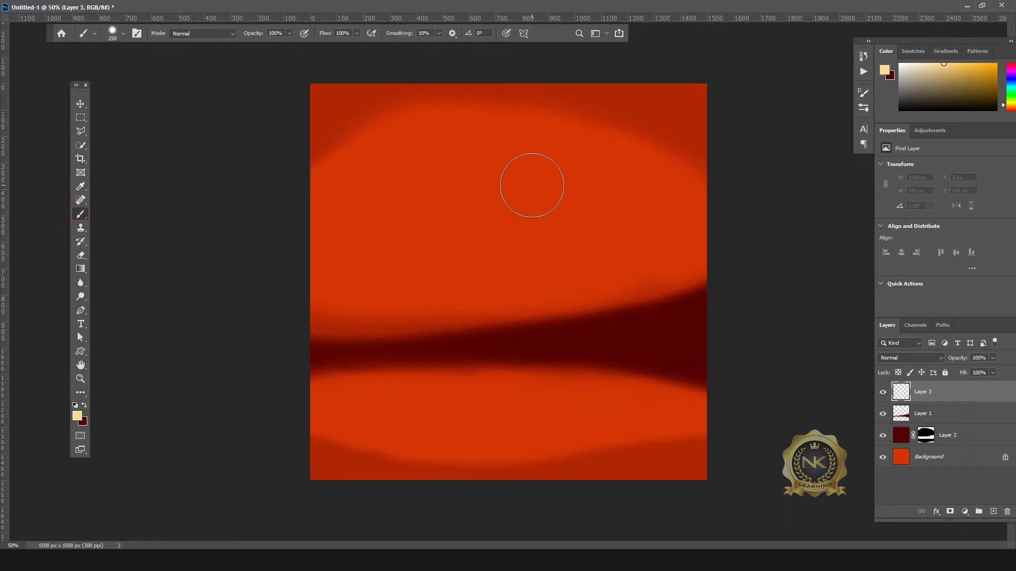
click(532, 185)
key(ctrl+z)
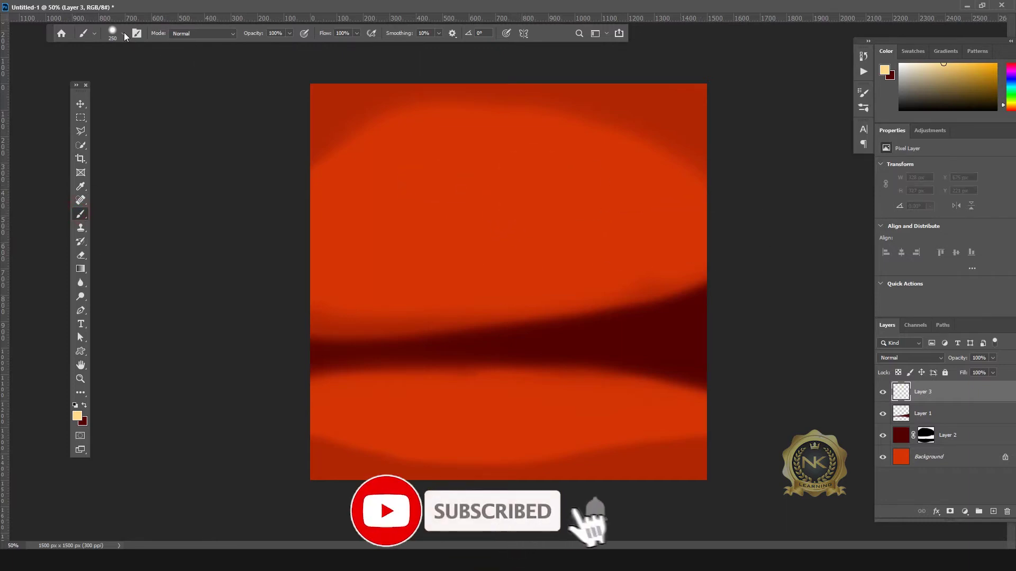
Soften the brush to 500 px and paint a pale-yellow glow below the dark stripe.
click(124, 35)
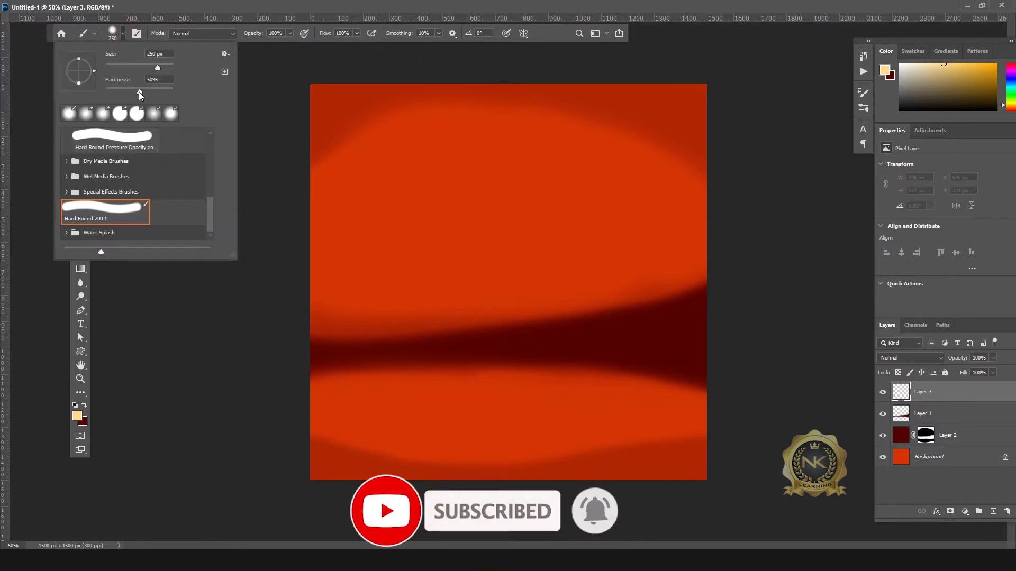
drag(139, 94, 107, 94)
click(505, 174)
key(ctrl+z)
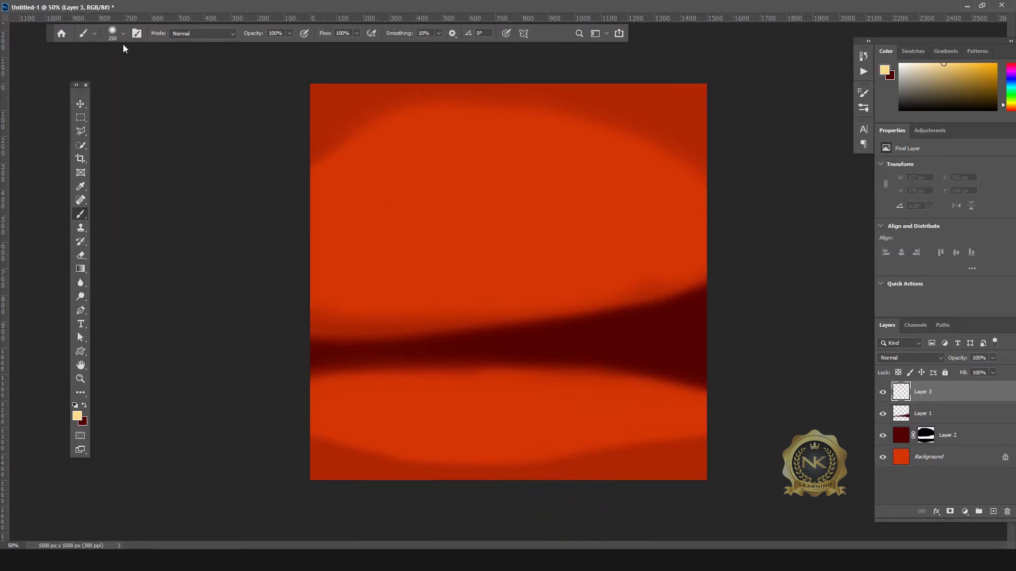
click(119, 33)
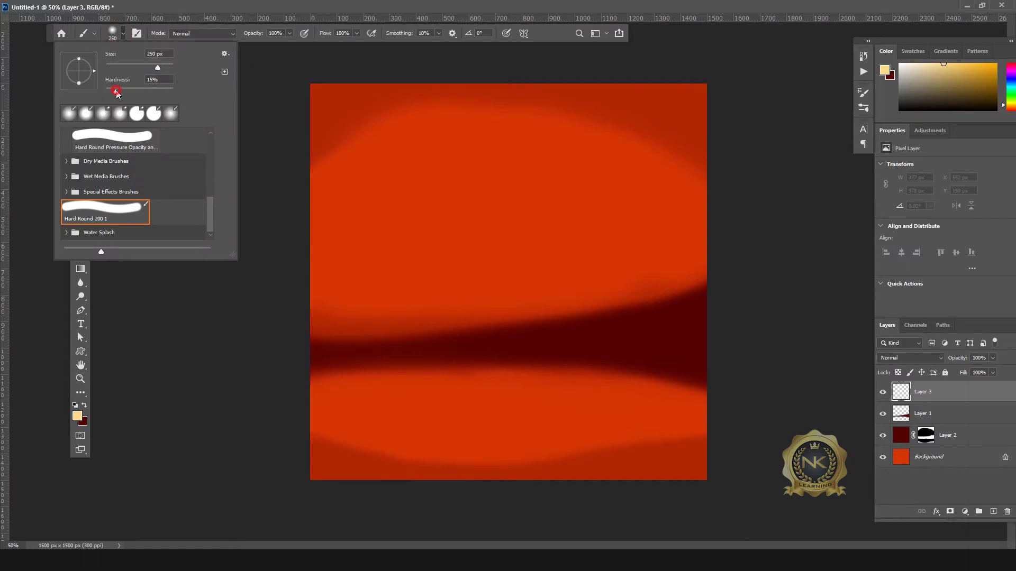
click(122, 34)
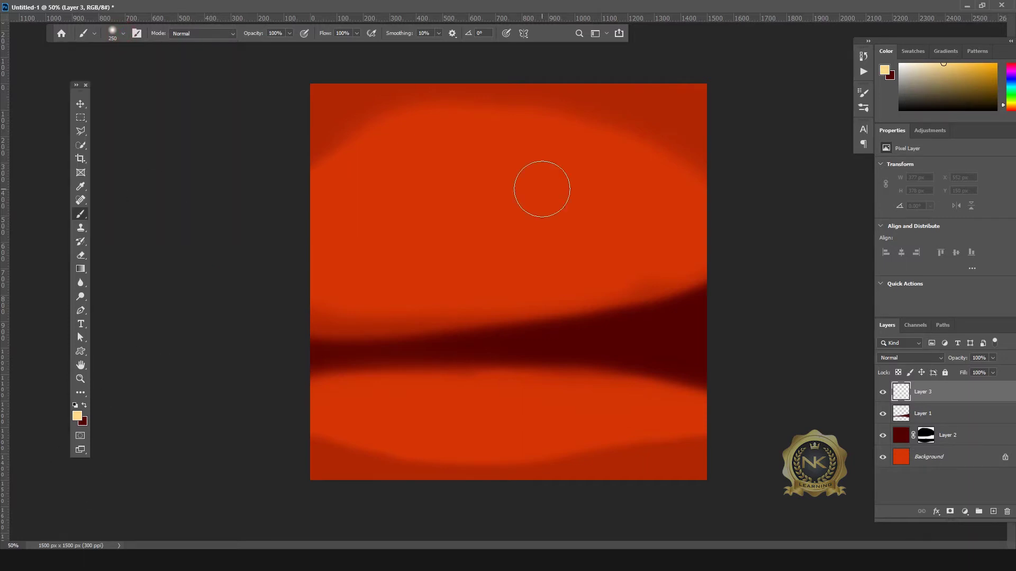
key(bracketright)
key(bracketright)
key(bracketright)
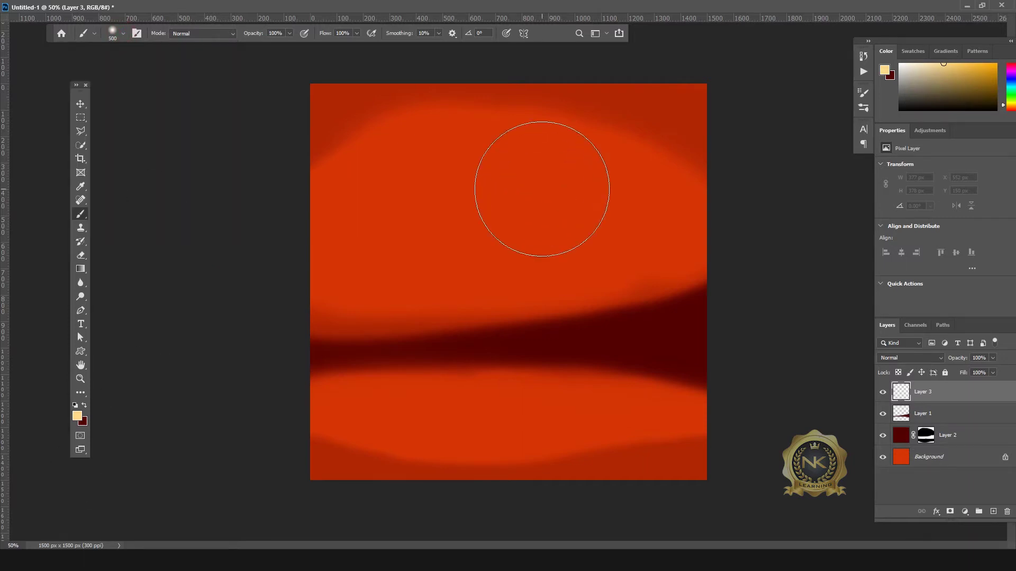
key(bracketleft)
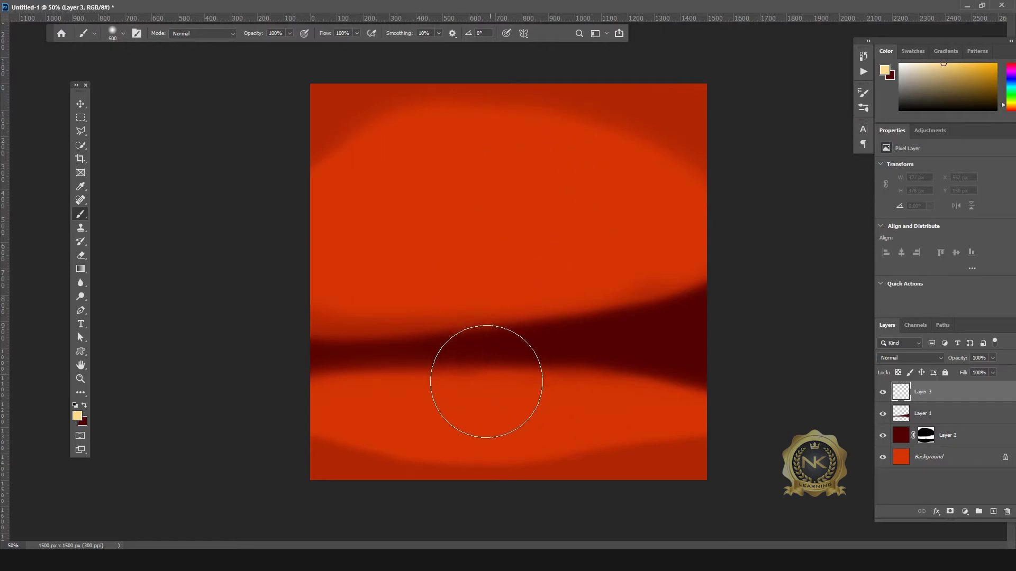
click(441, 415)
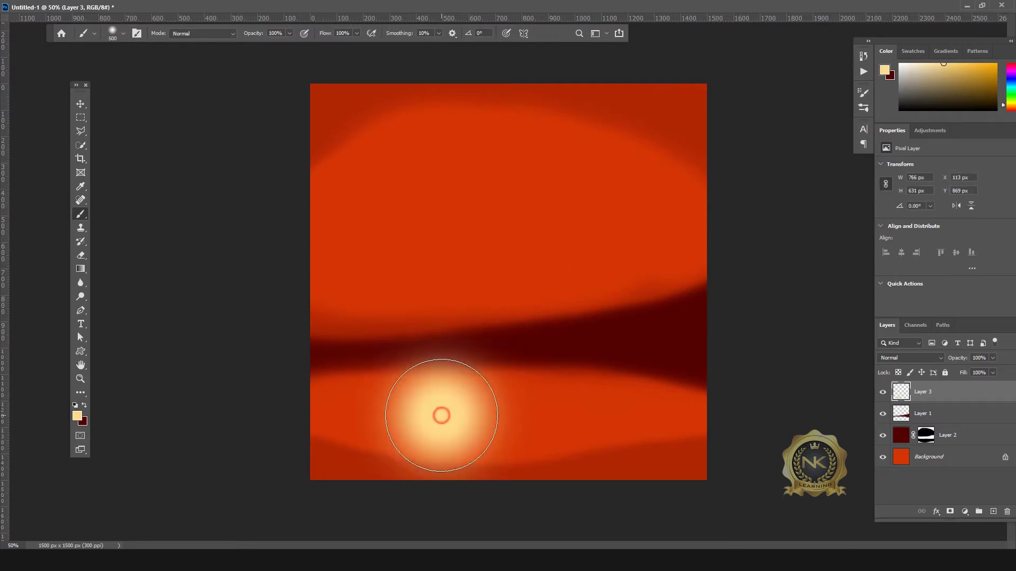
Flatten the yellow glow into a wide oval with Free Transform.
click(80, 104)
key(ctrl+t)
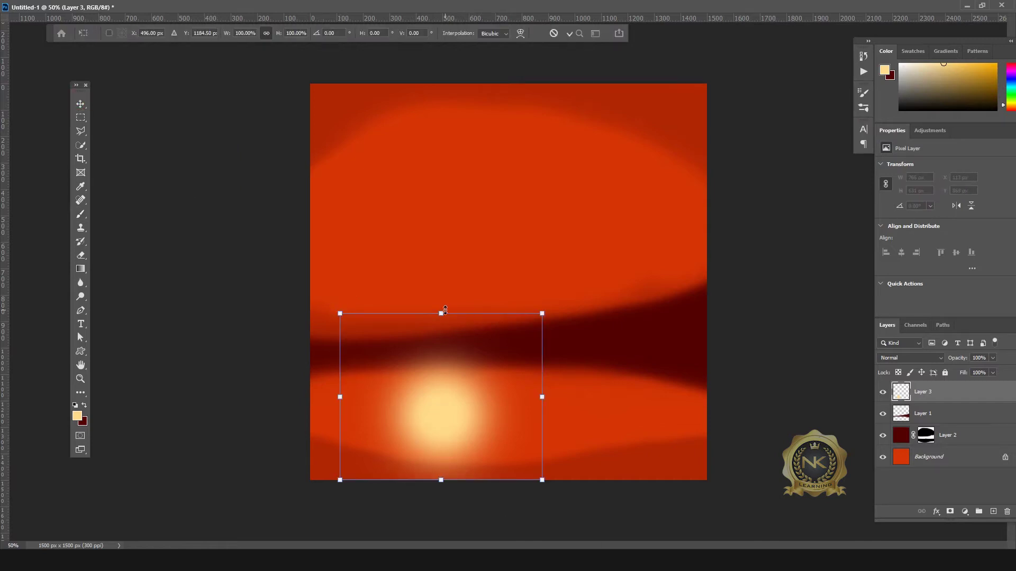
drag(445, 311, 453, 408)
drag(467, 451, 476, 411)
drag(451, 443, 453, 435)
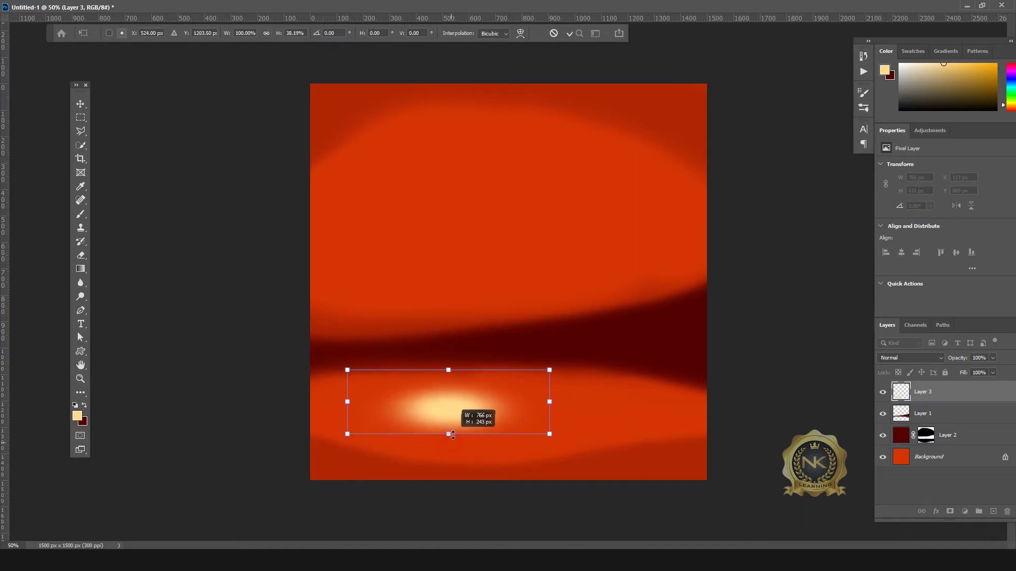
key(Return)
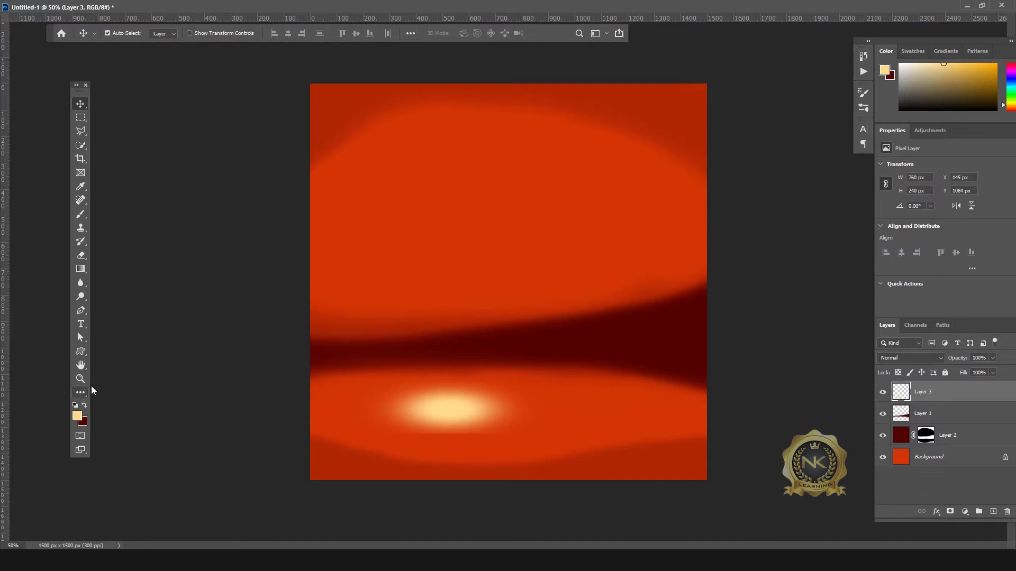
On a new Layer 4, paint a soft 500 px pale-yellow glow at the top right.
click(81, 215)
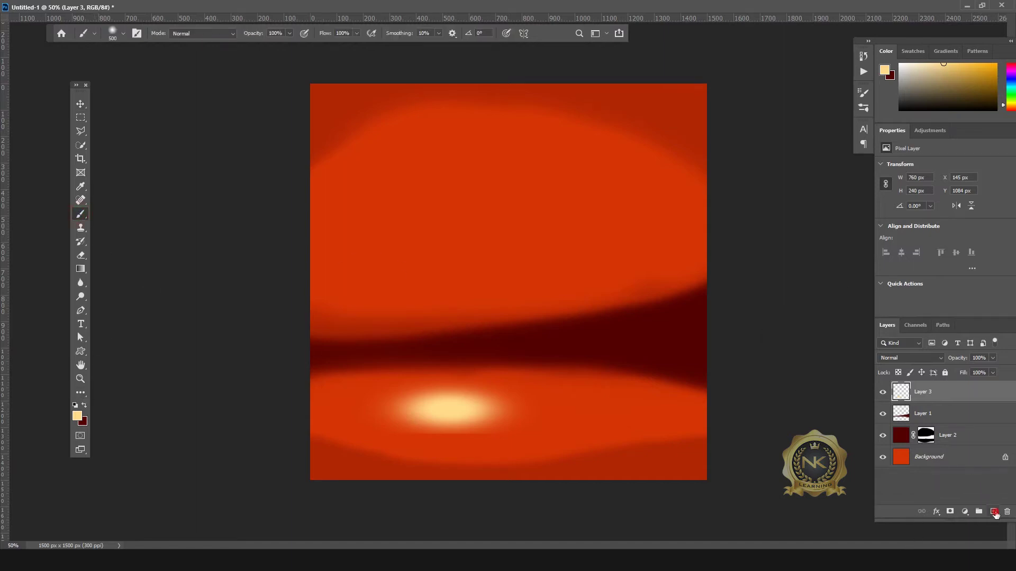
click(994, 513)
click(616, 155)
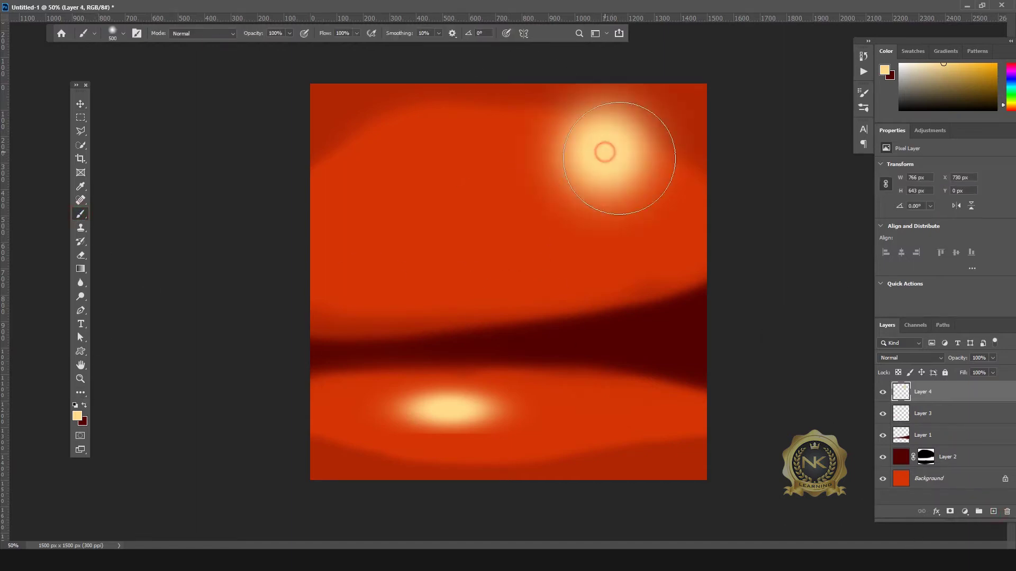
key(ctrl+z)
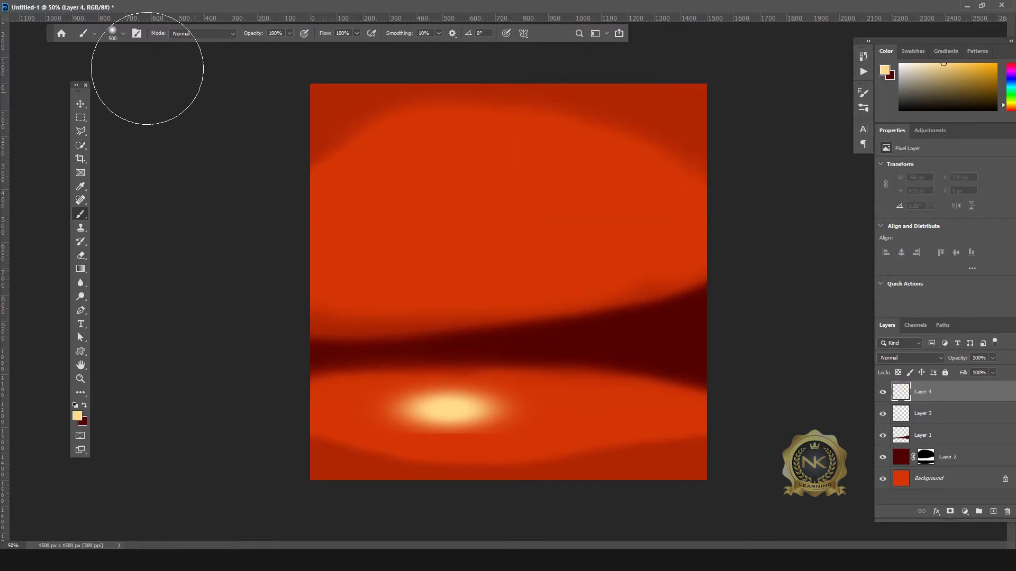
click(123, 34)
drag(114, 93, 173, 88)
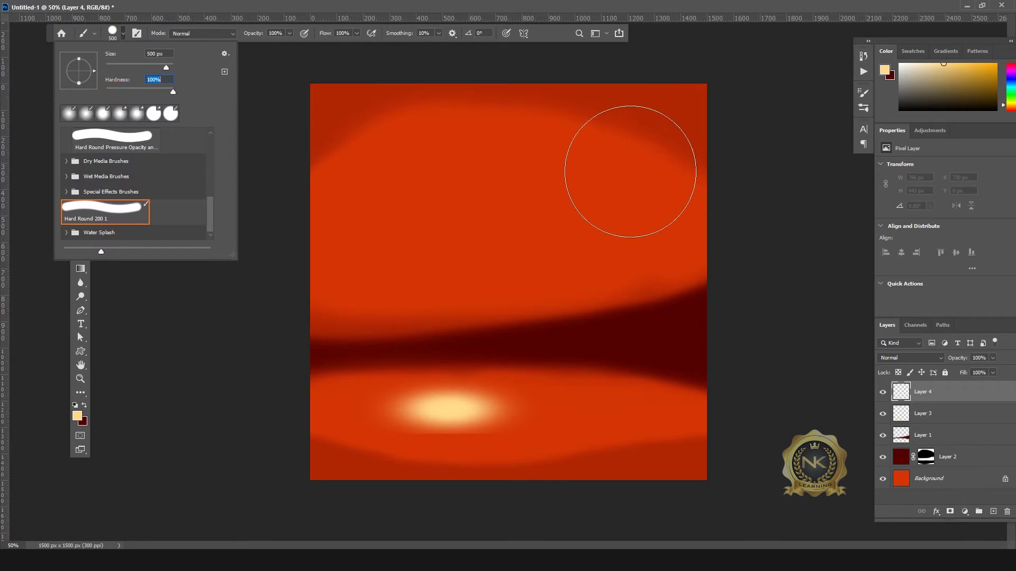
click(615, 162)
key(ctrl+z)
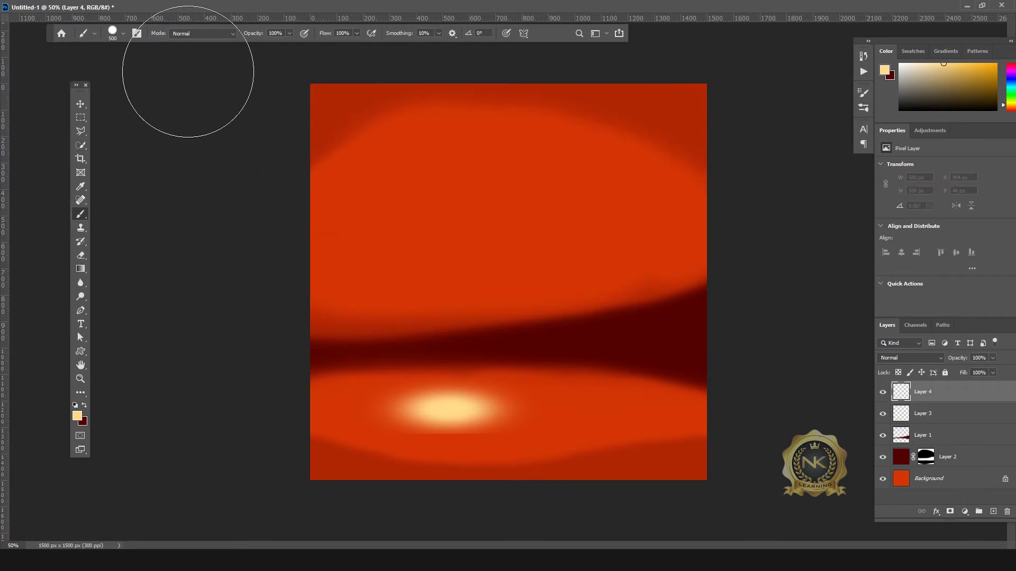
click(123, 34)
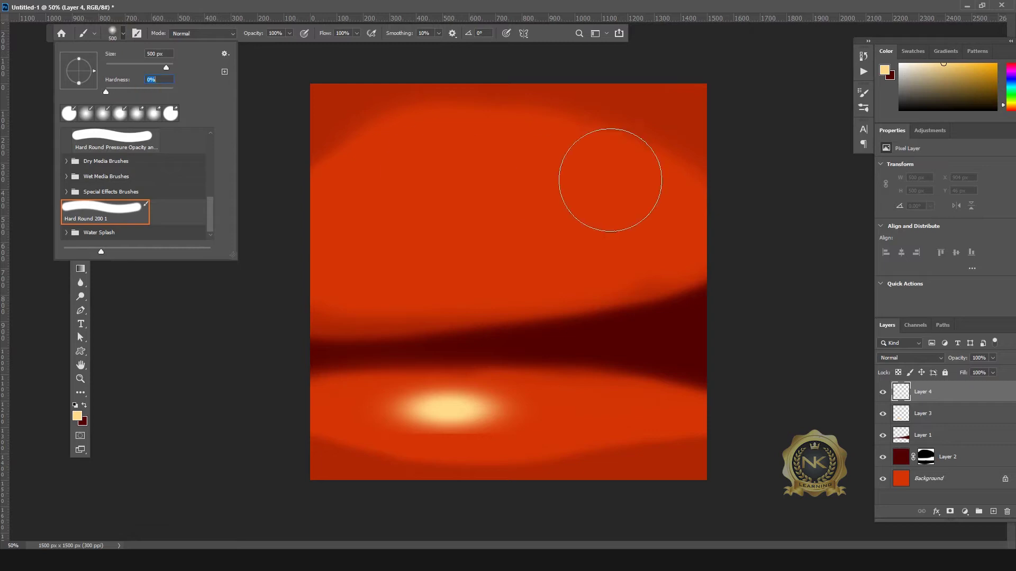
click(635, 170)
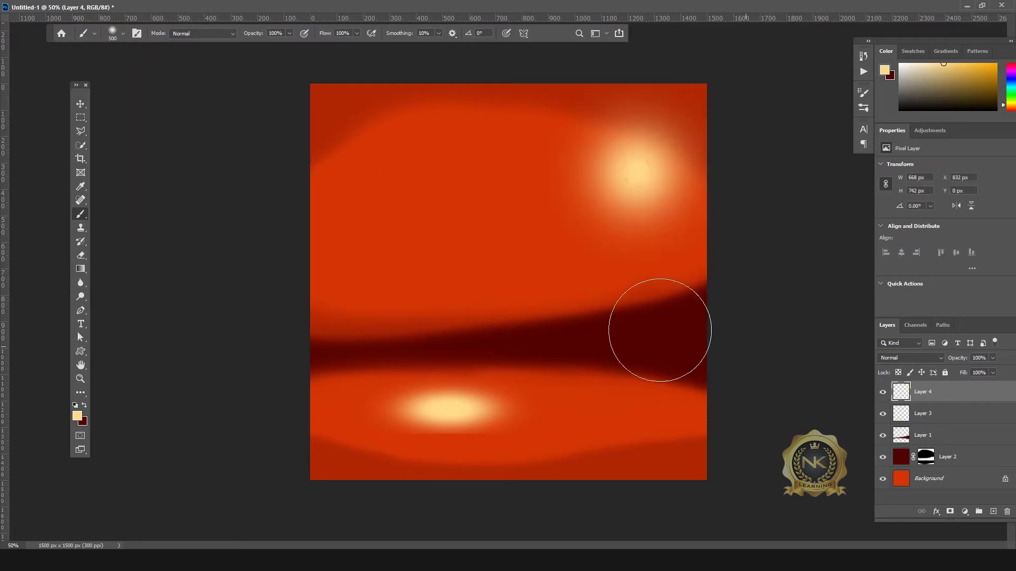
Scale the glow up about 157% and shift it up and to the right.
click(80, 104)
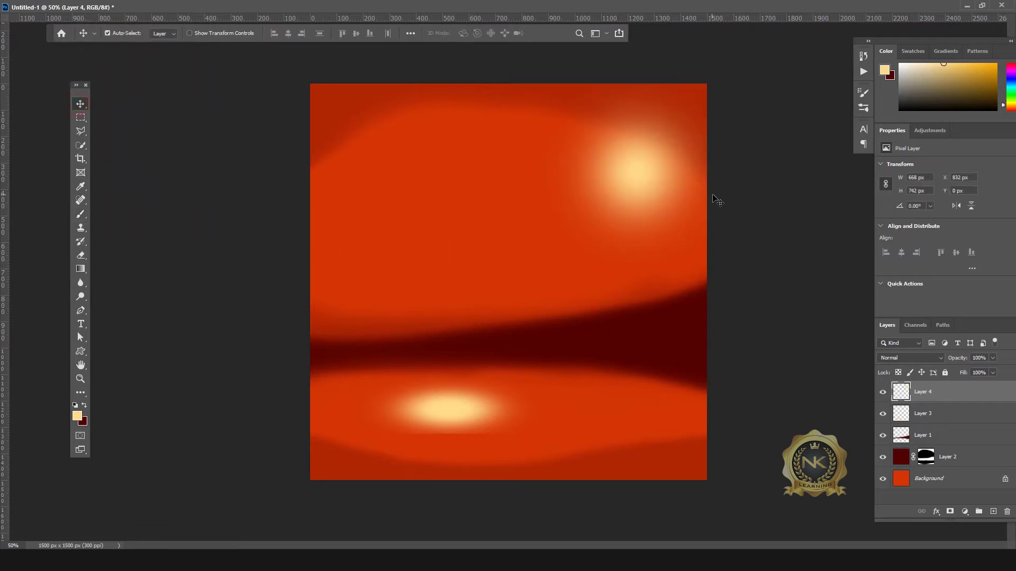
key(ctrl+t)
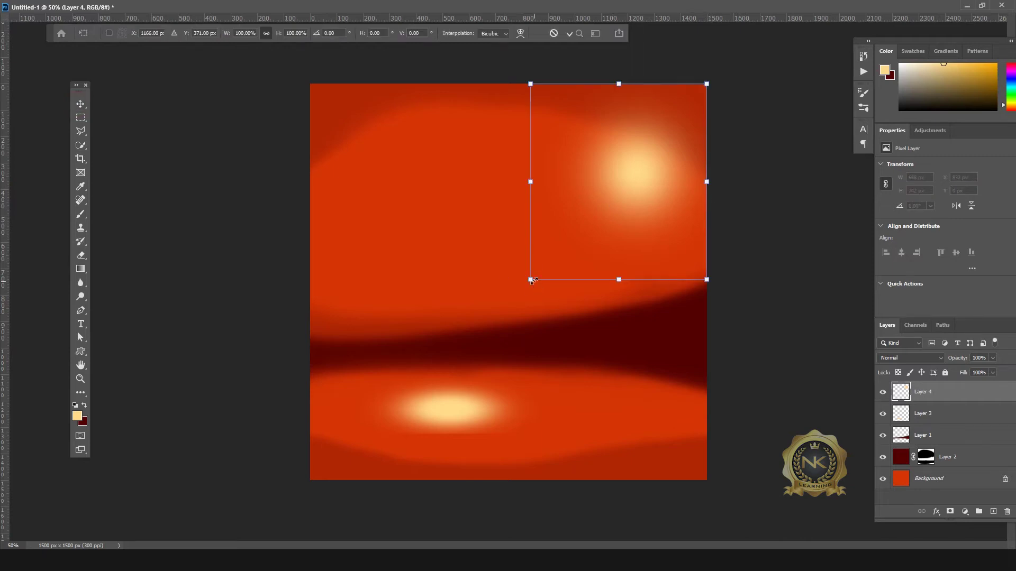
drag(531, 280, 449, 318)
key(ctrl+z)
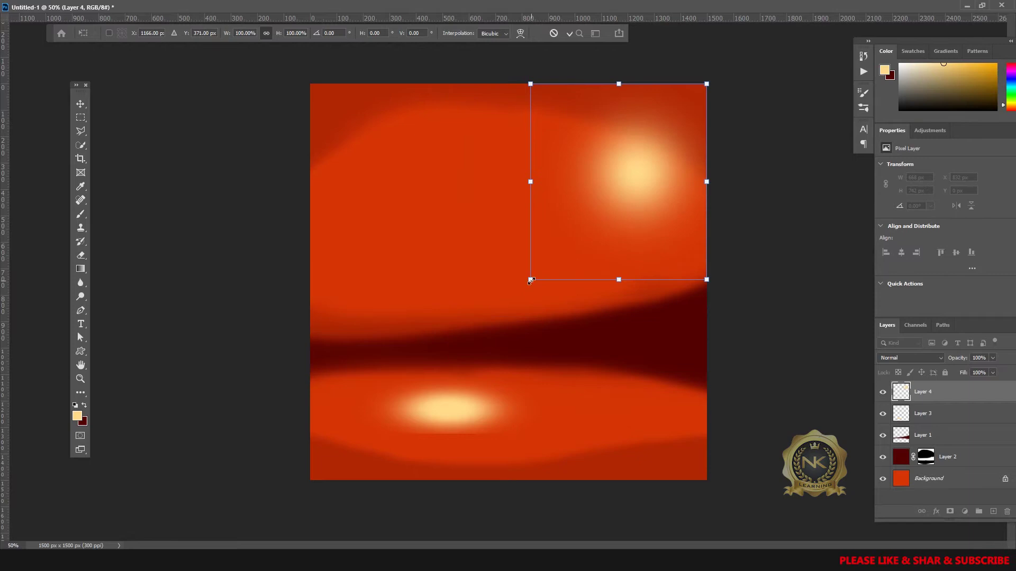
drag(532, 291, 409, 375)
key(Return)
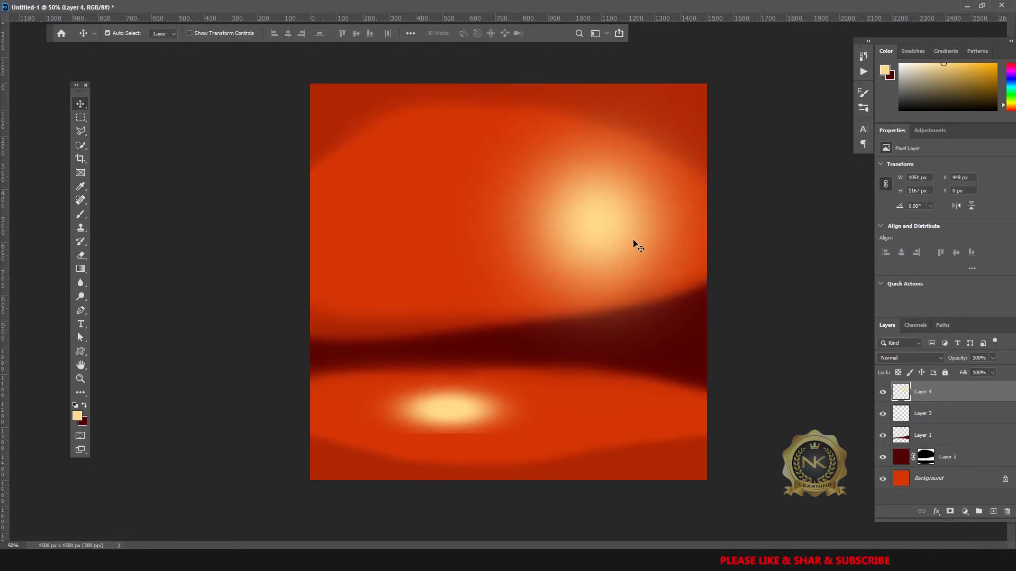
mouse_move(608, 249)
mouse_down()
mouse_move(632, 193)
mouse_move(623, 198)
mouse_up()
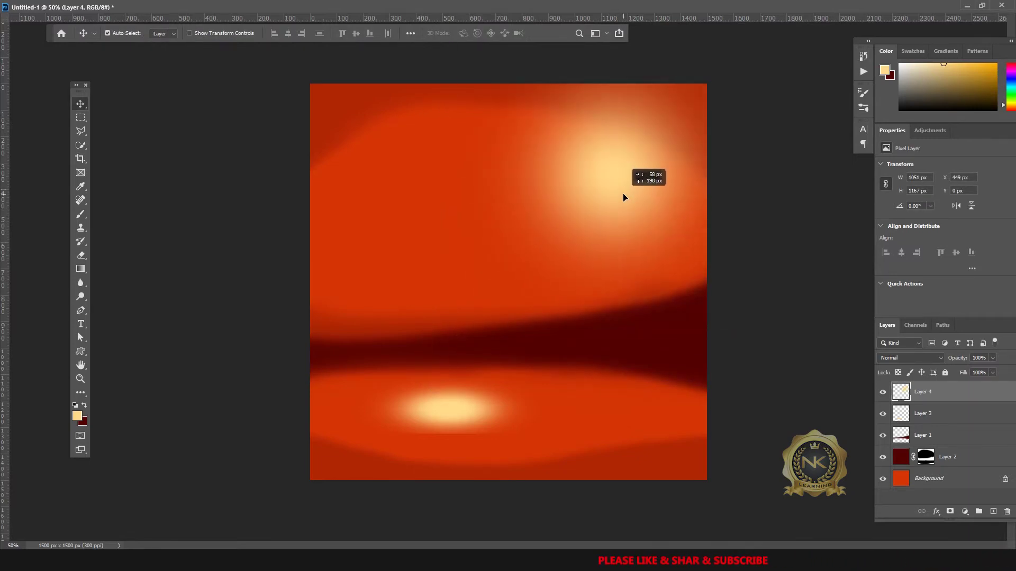
Open the whole red apple image from New folder.
click(981, 6)
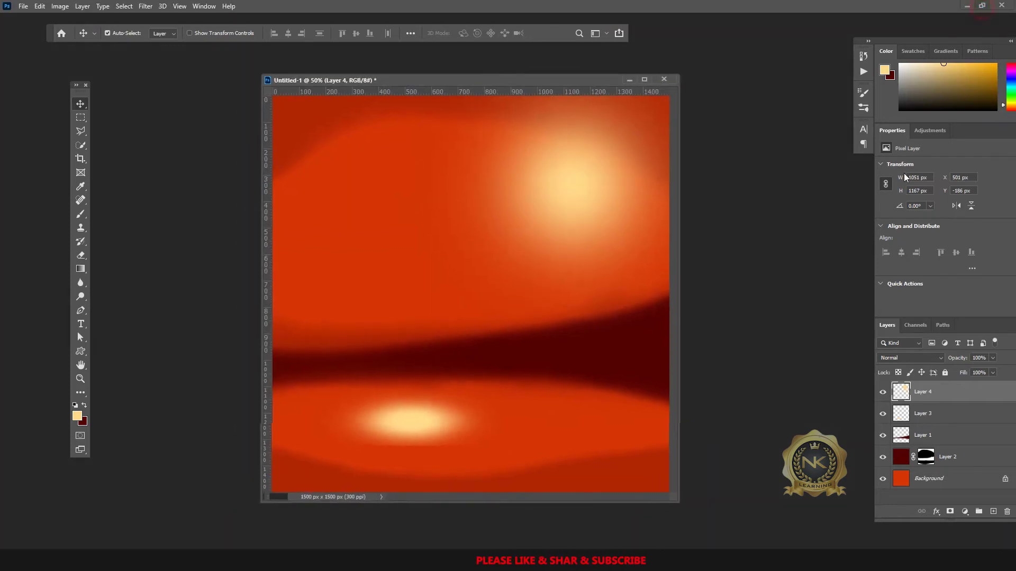
double_click(177, 190)
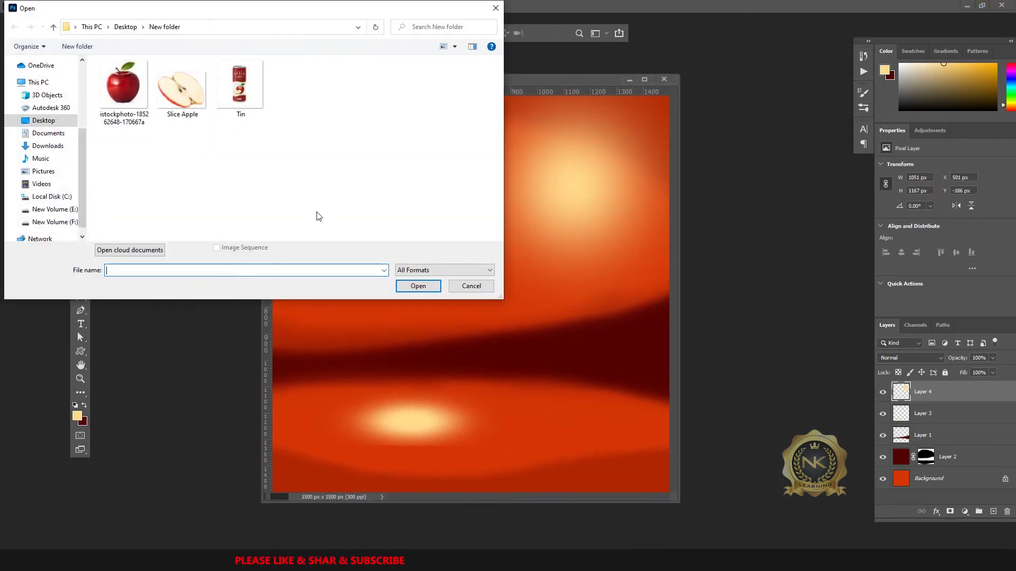
click(136, 85)
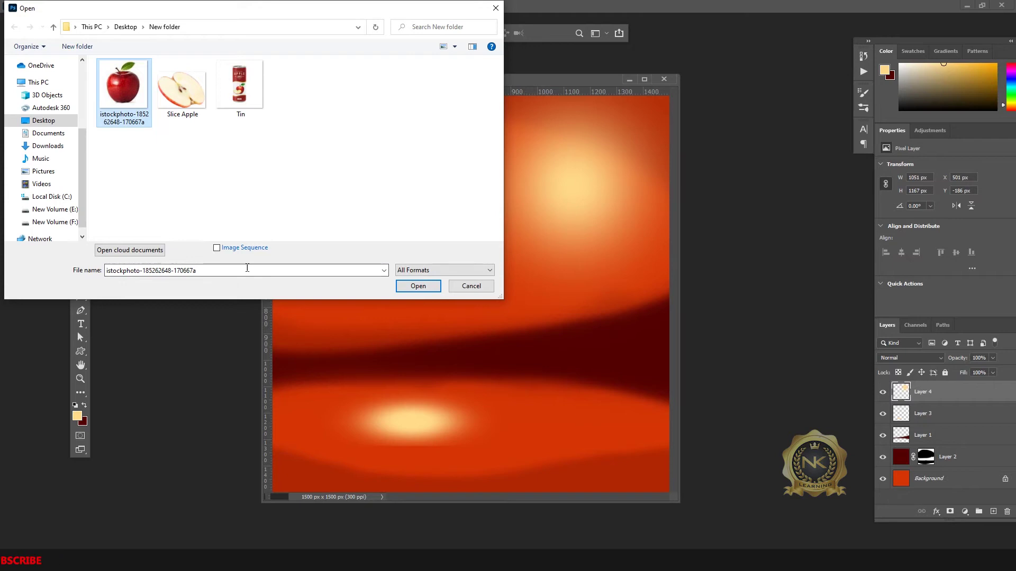
click(418, 286)
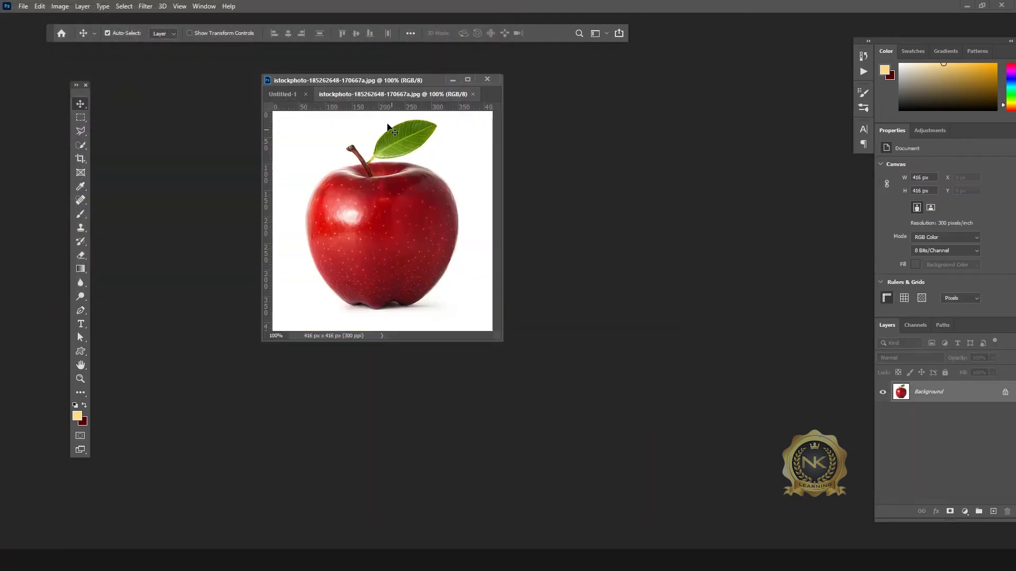
Float the apple document in its own window, then maximize it over the poster.
drag(415, 123, 711, 169)
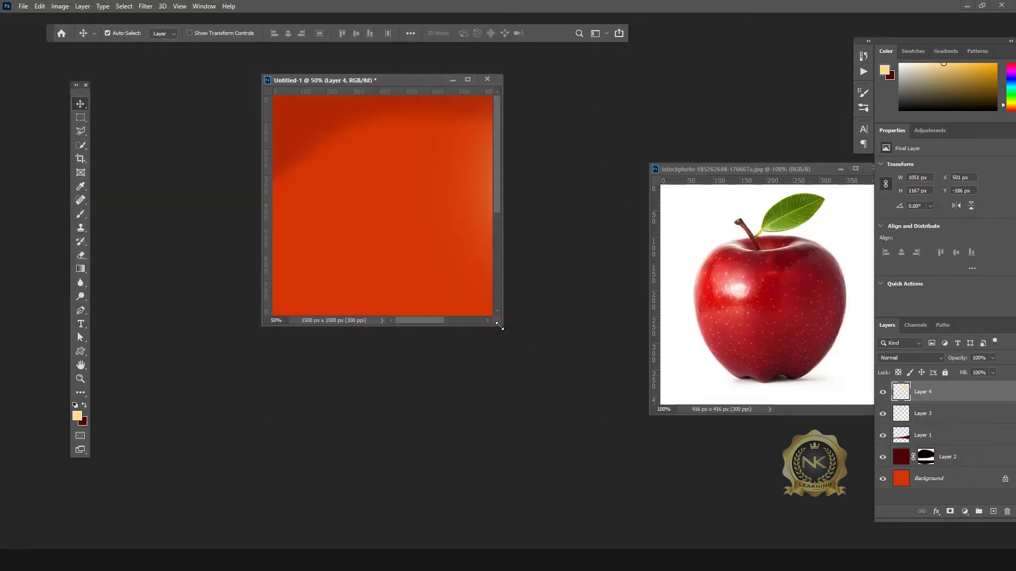
drag(499, 327, 700, 526)
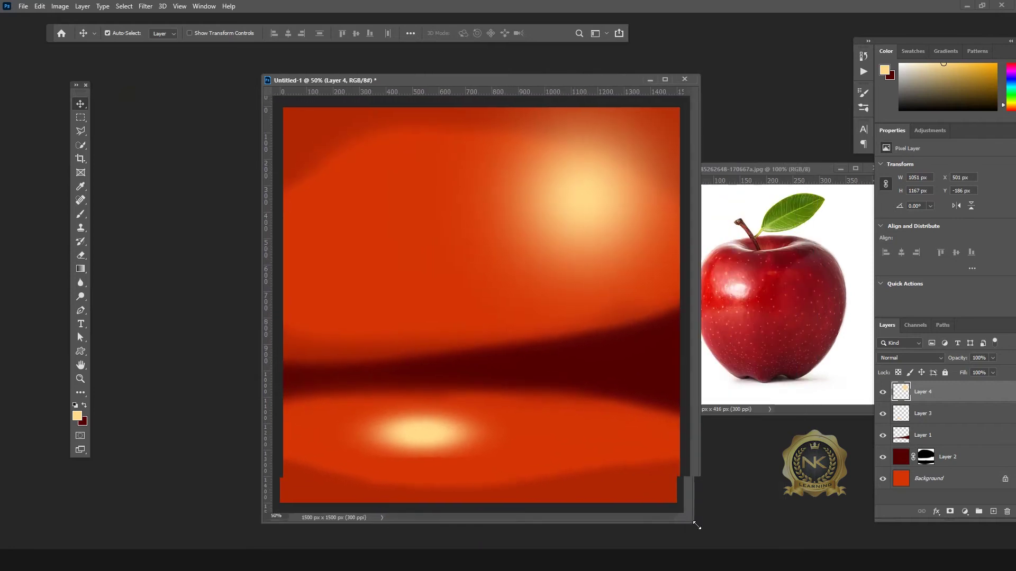
drag(756, 170, 484, 172)
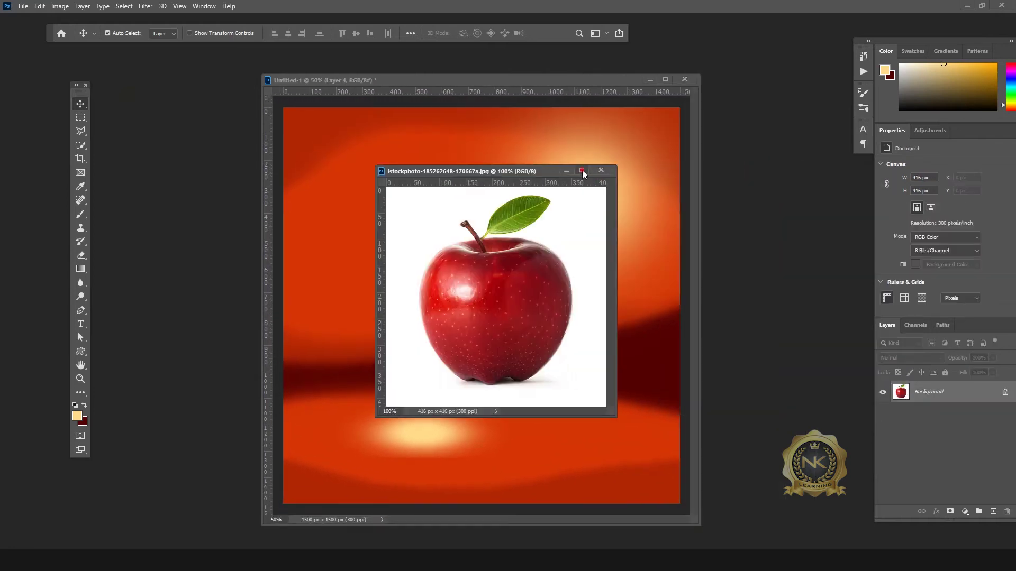
click(582, 170)
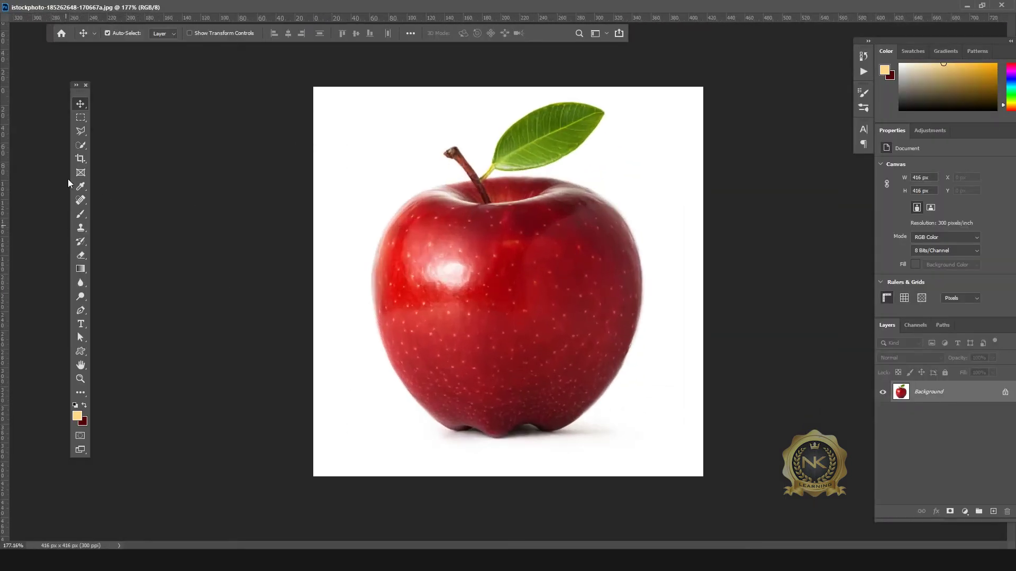
Quick-select the whole apple and Alt-paint the shadow beneath it out of the selection.
click(82, 149)
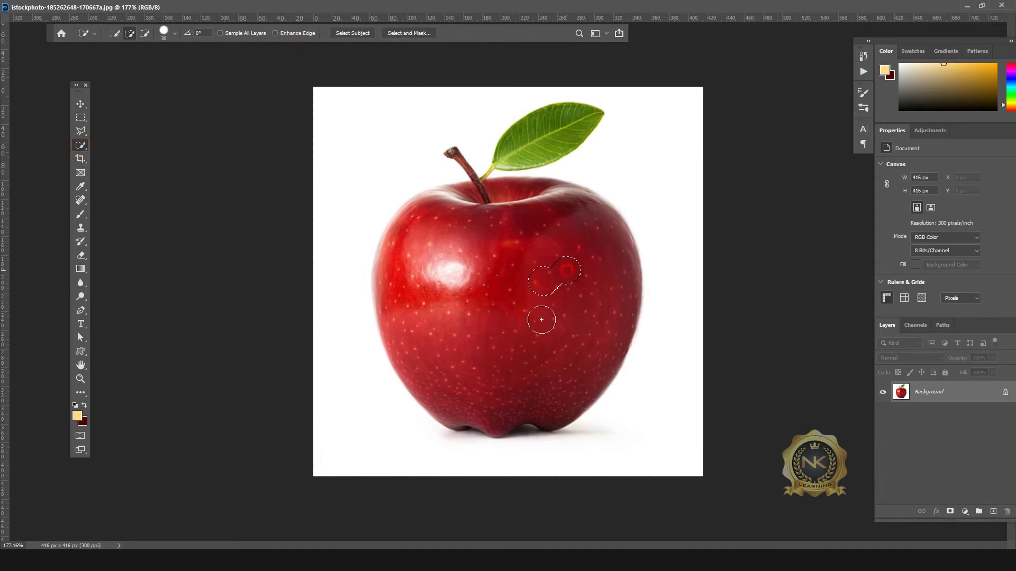
drag(541, 320, 602, 217)
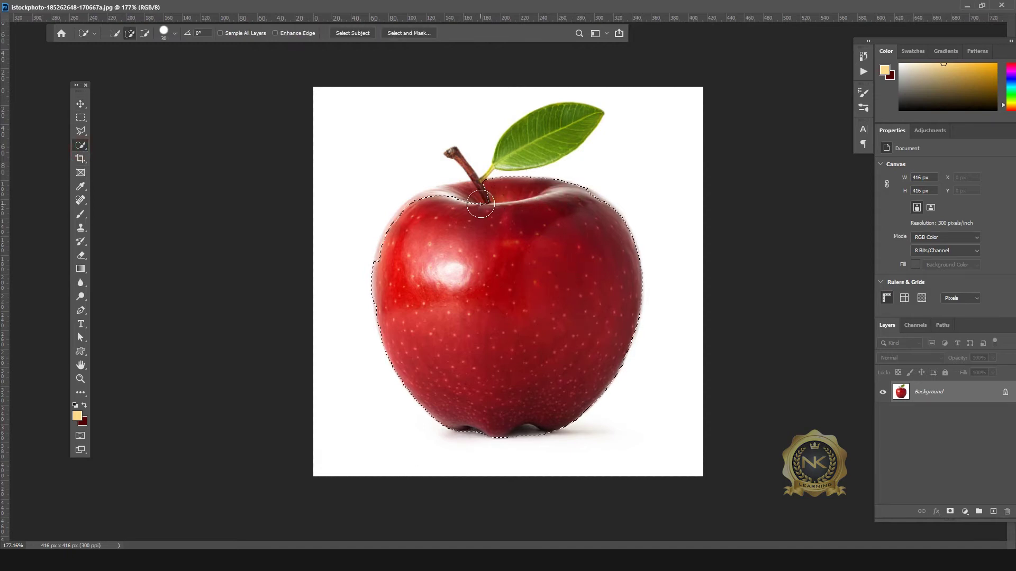
scroll(659, 172, up, 3)
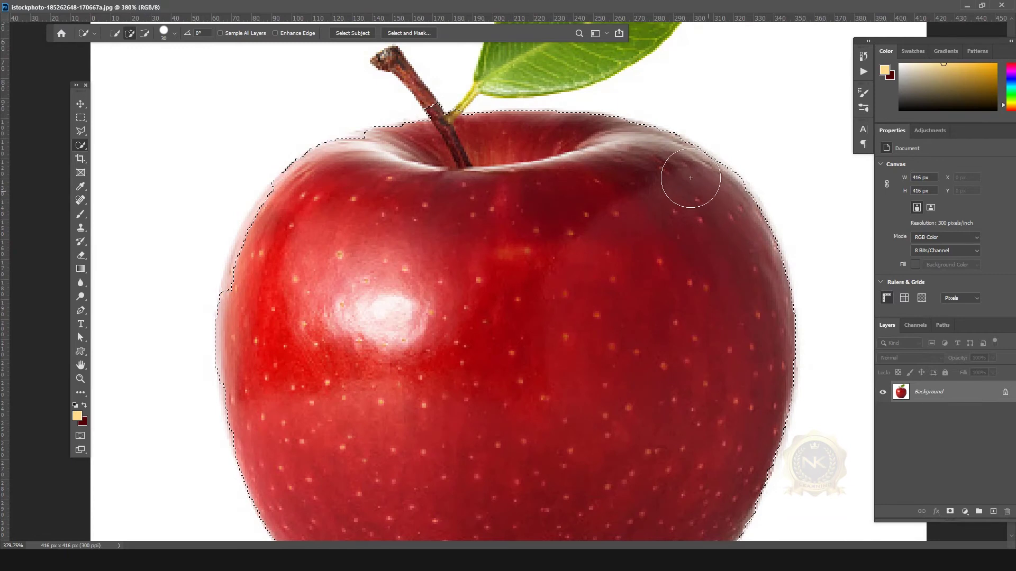
scroll(528, 447, down, 4)
scroll(560, 437, up, 5)
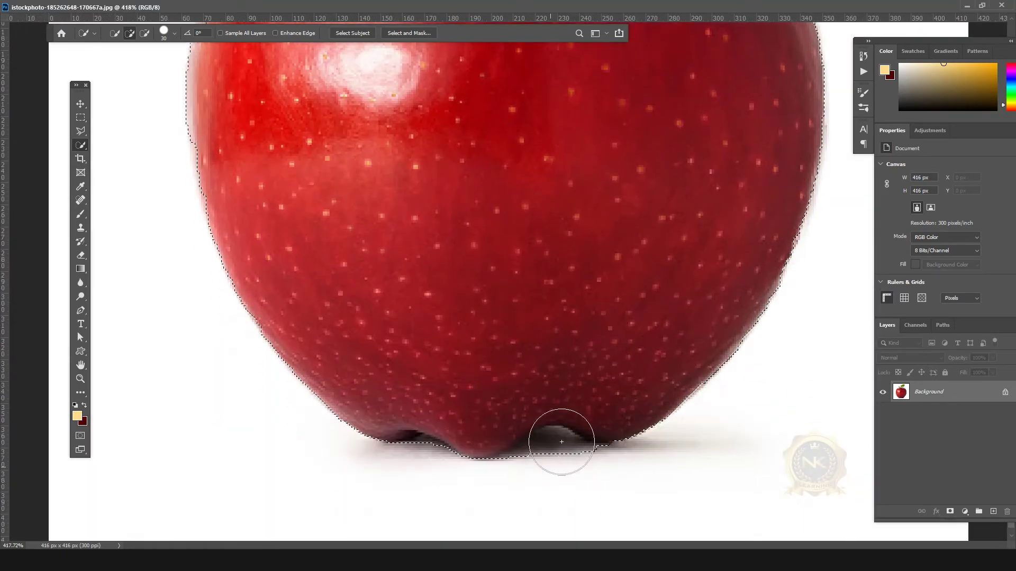
drag(554, 438, 540, 444)
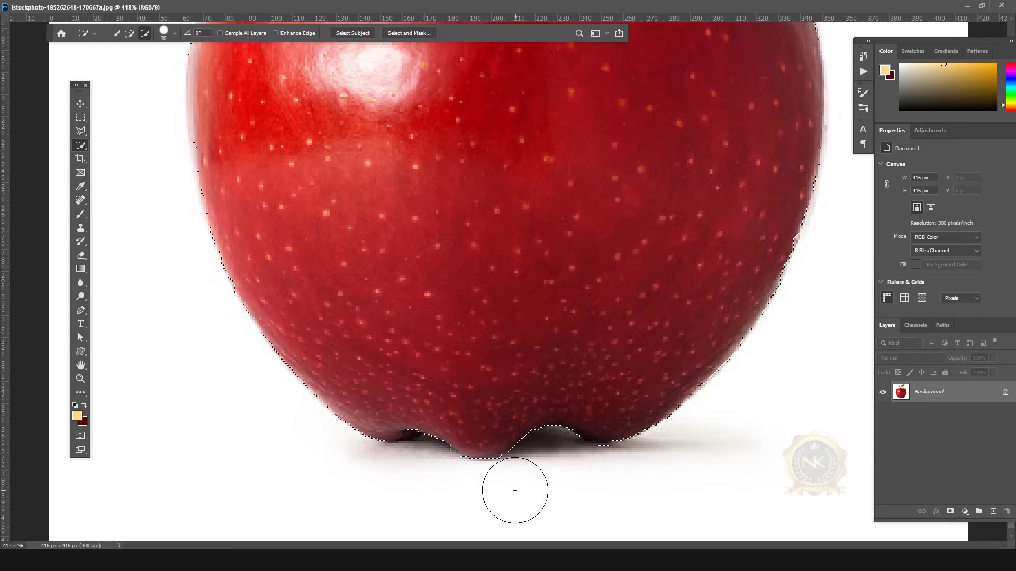
drag(483, 494, 445, 482)
scroll(445, 482, down, 2)
scroll(572, 367, down, 2)
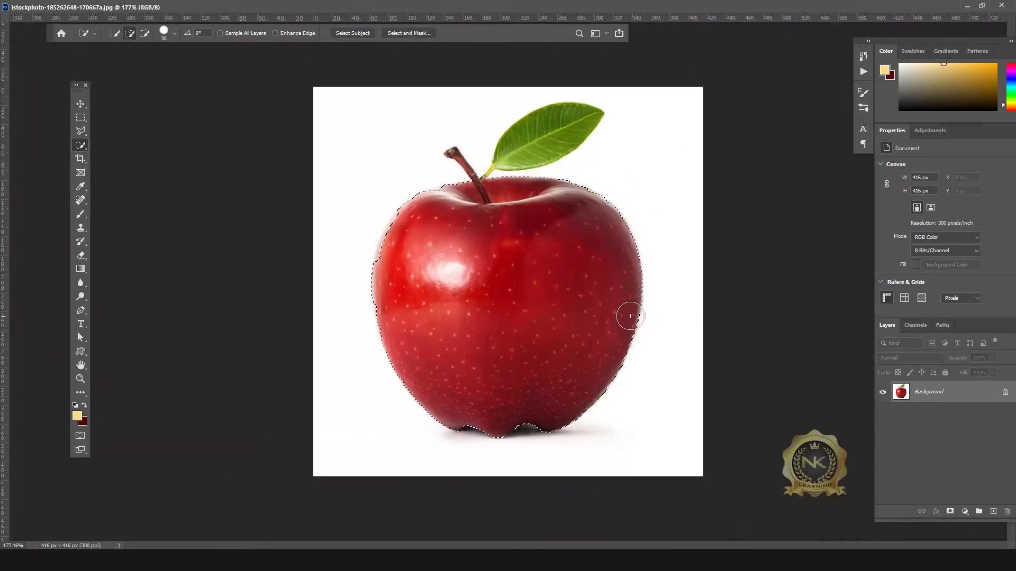
Subtract the apple's left half with the Polygonal Lasso and bring the right half into the poster.
right_click(81, 130)
click(111, 144)
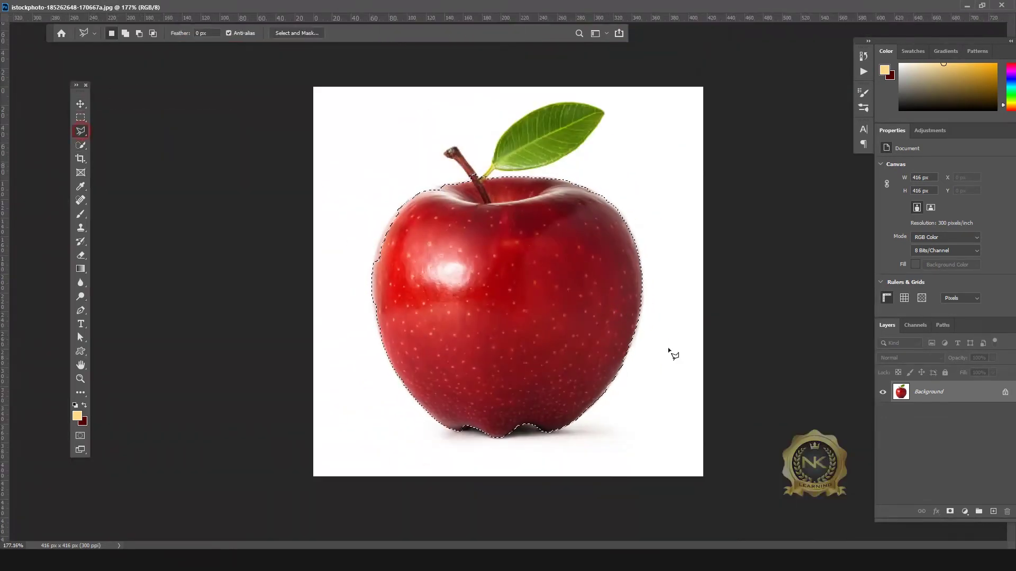
click(497, 446)
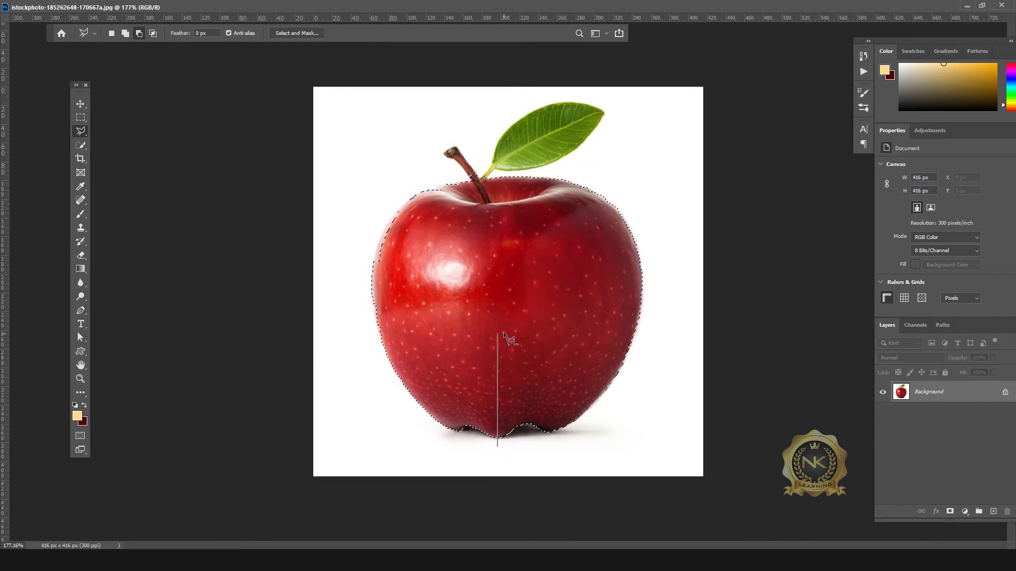
click(498, 172)
click(373, 433)
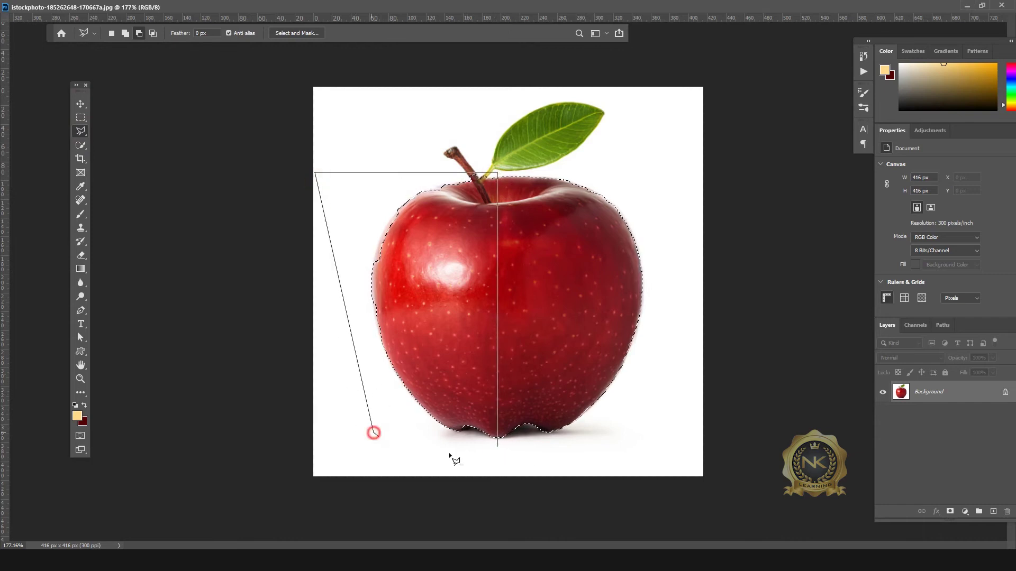
click(498, 447)
key(v)
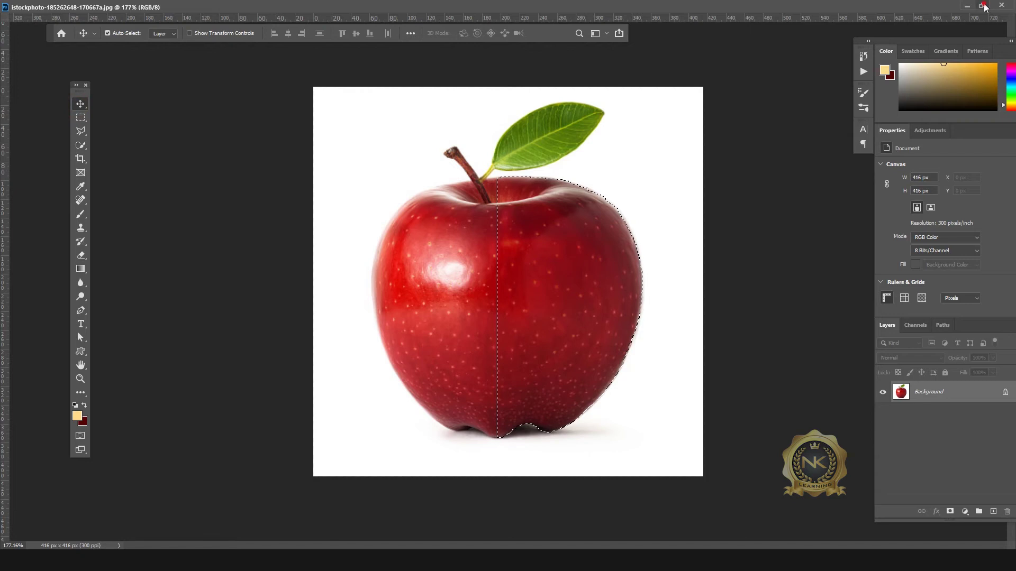
click(985, 7)
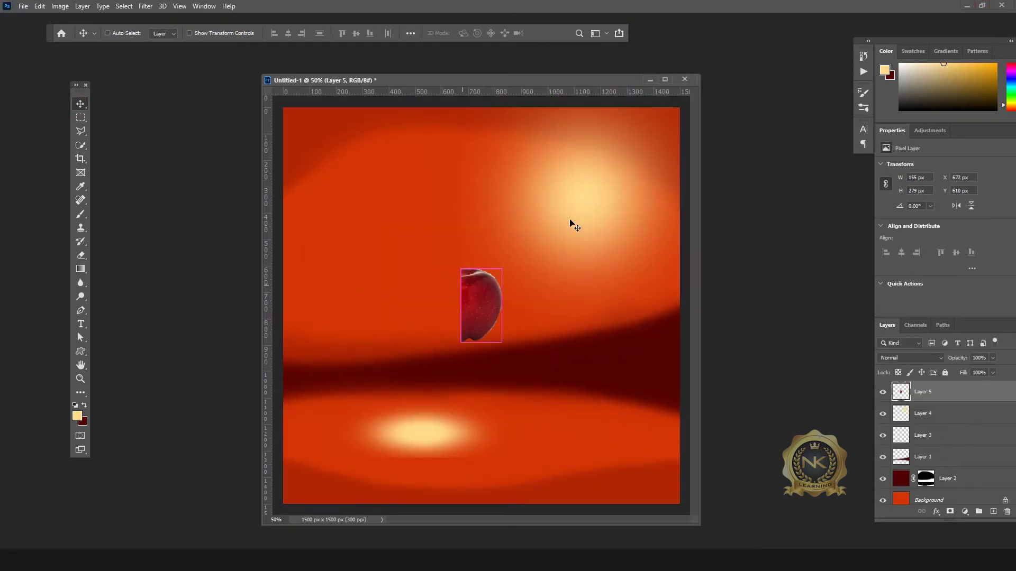
Rotate the half apple 90° clockwise in Free Transform so its cut edge faces up.
click(665, 80)
scroll(565, 317, up, 1)
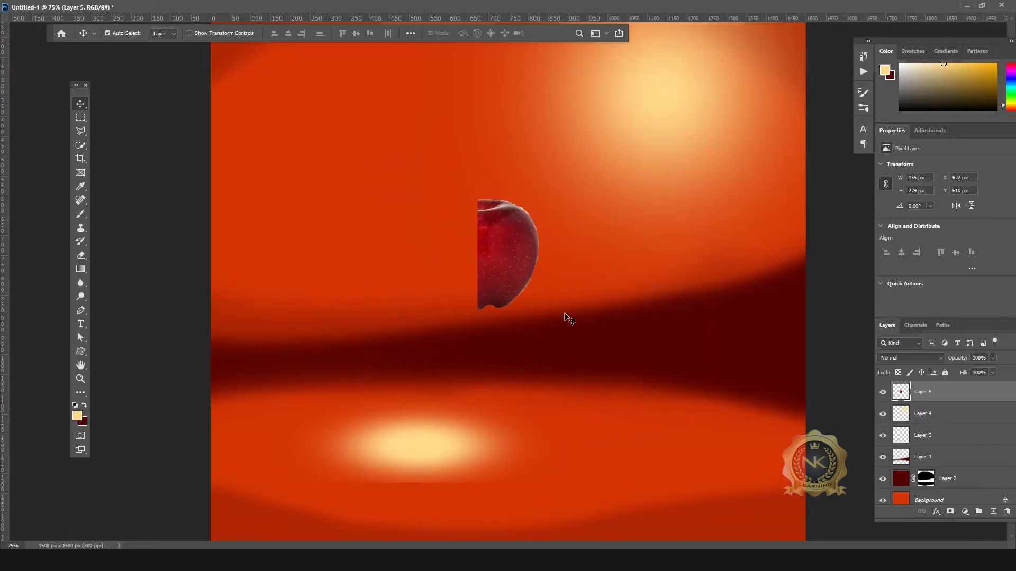
key(ctrl)
key(ctrl+t)
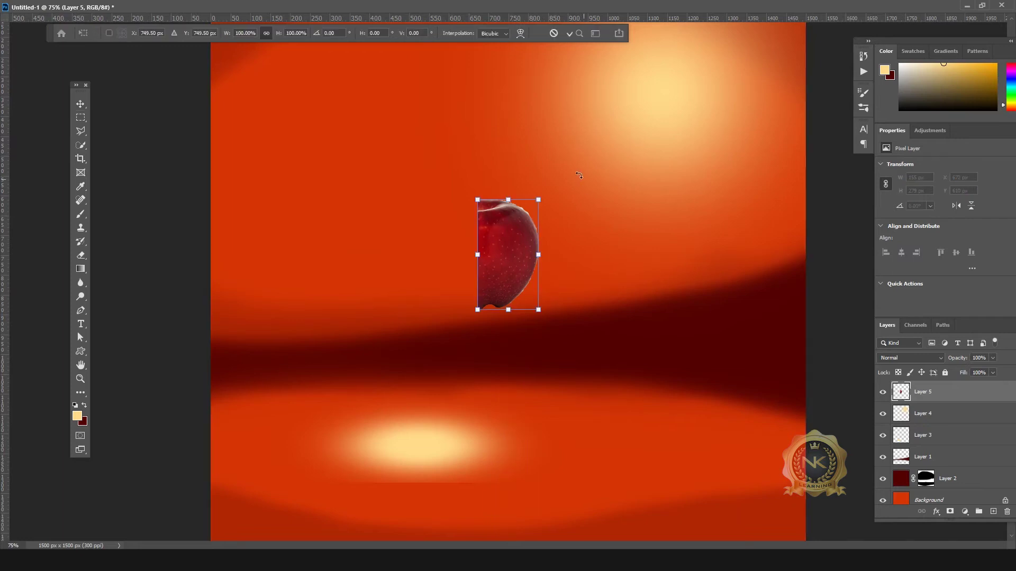
right_click(529, 227)
click(588, 391)
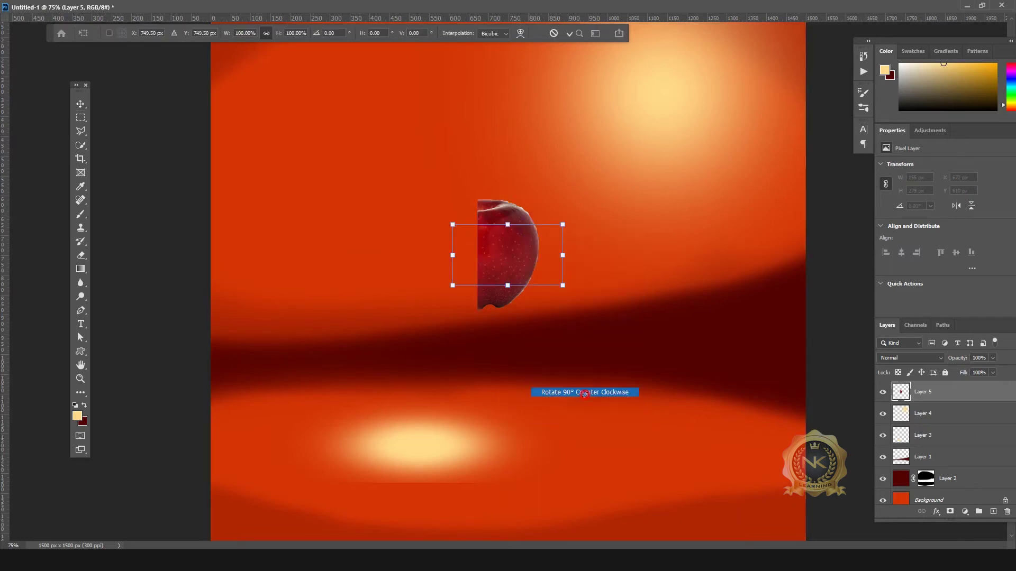
key(ctrl+z)
right_click(517, 256)
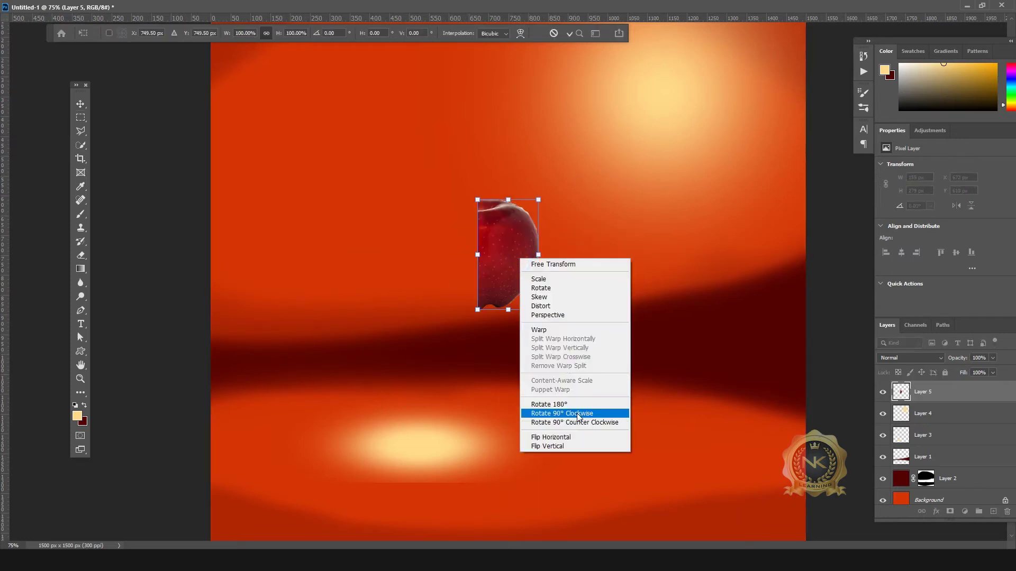
click(545, 411)
key(Return)
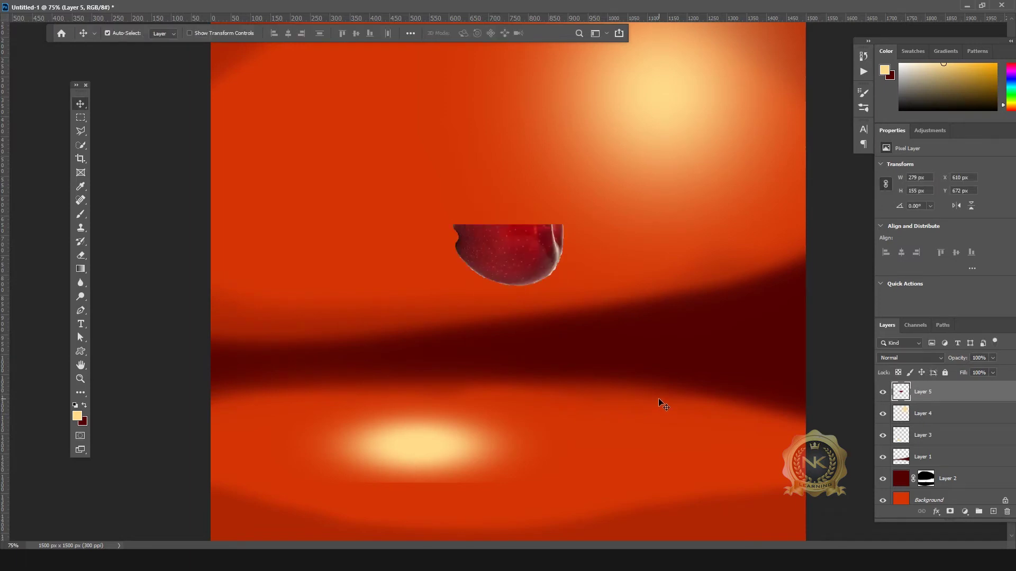
Erase the dark fringe along the apple's left edge with a small hard round Eraser.
scroll(558, 261, up, 5)
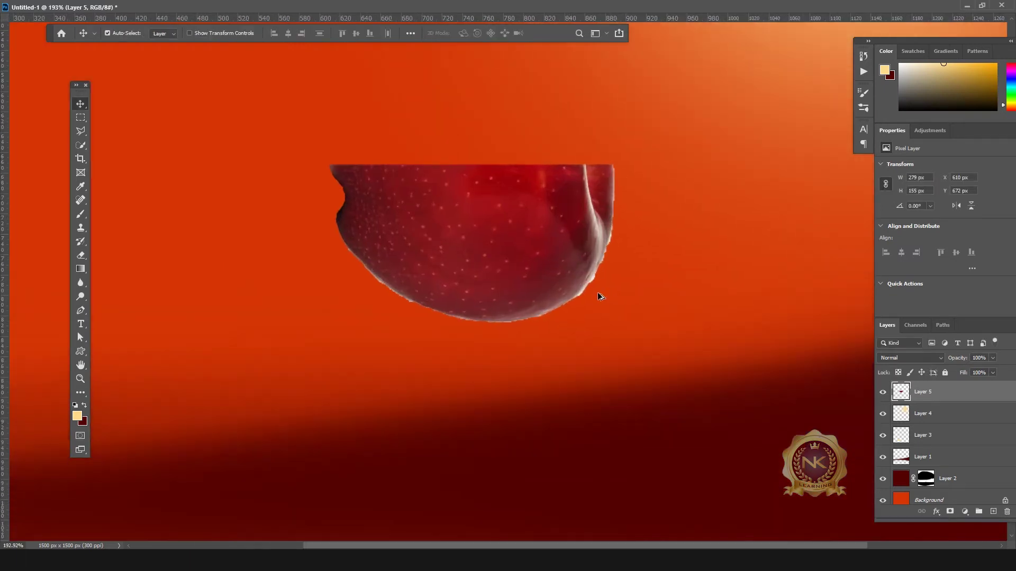
click(82, 256)
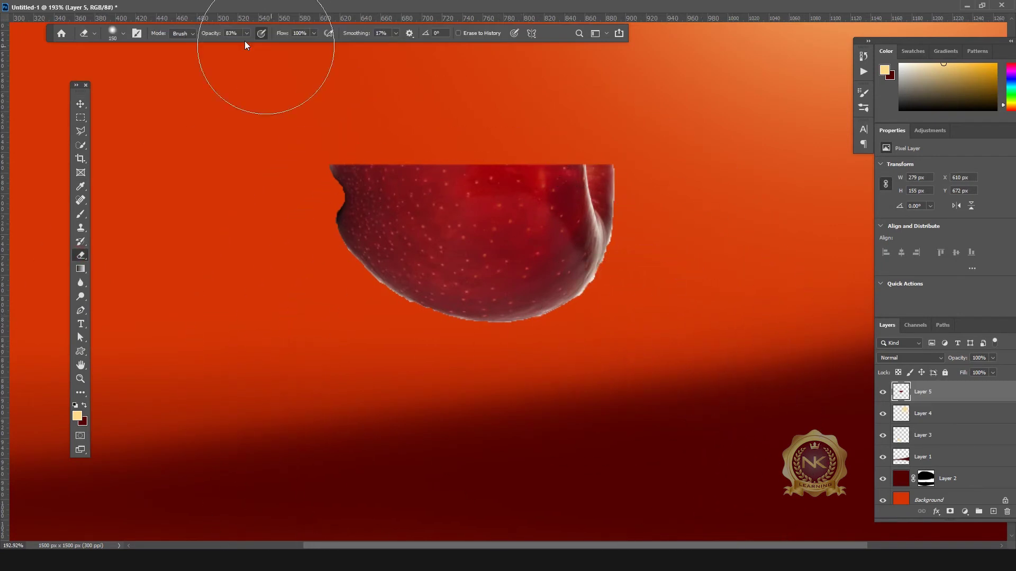
click(122, 32)
click(129, 98)
click(635, 312)
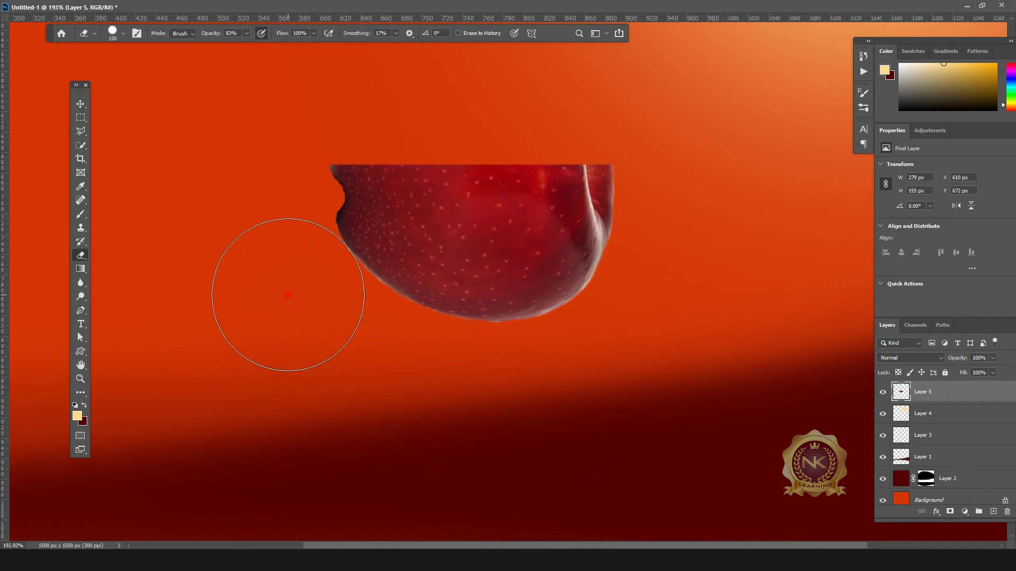
scroll(294, 228, up, 5)
key(bracketleft)
key(bracketleft)
key(bracketleft)
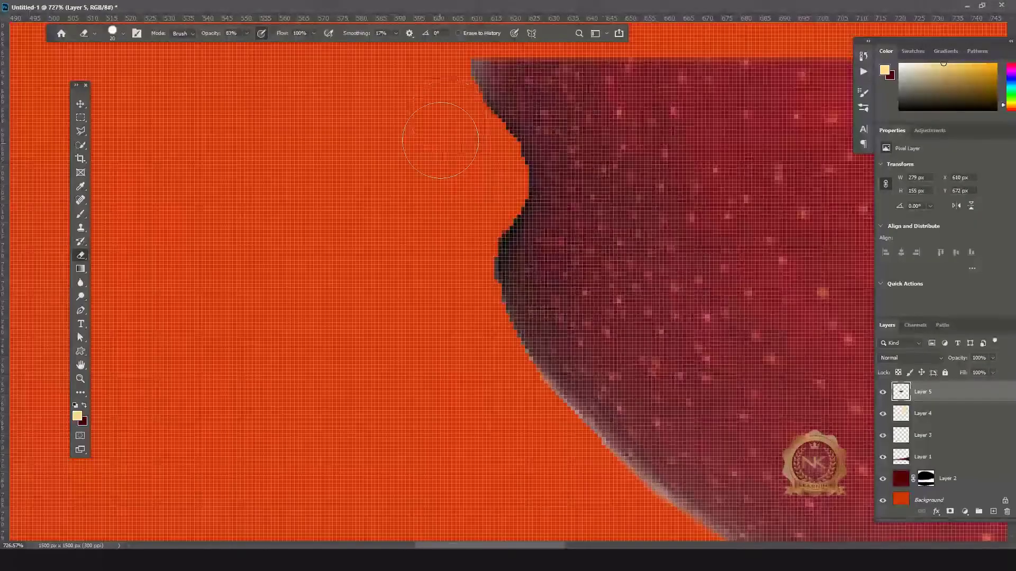
drag(487, 174, 454, 255)
click(81, 104)
key(ctrl+0)
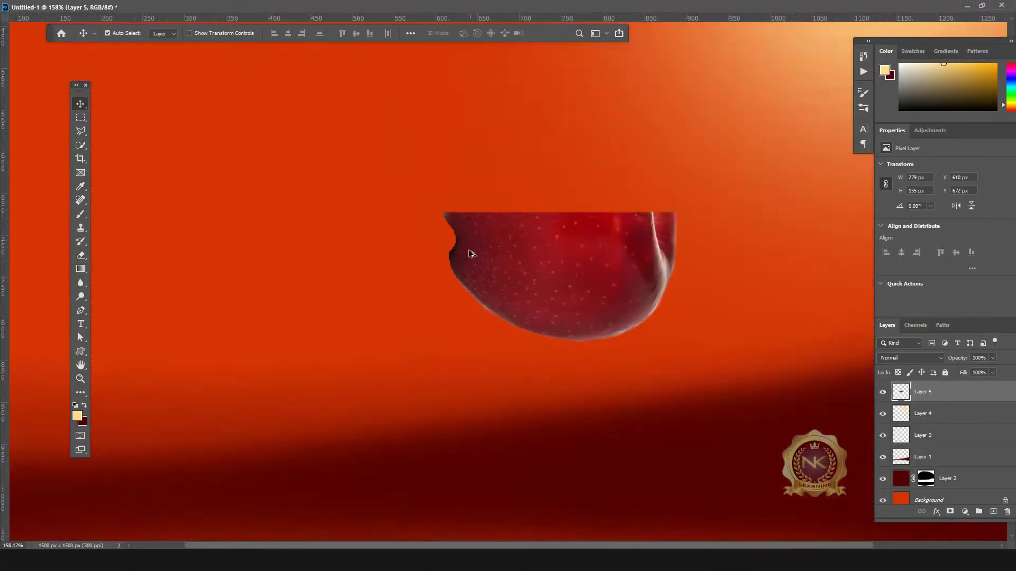
key(ctrl+t)
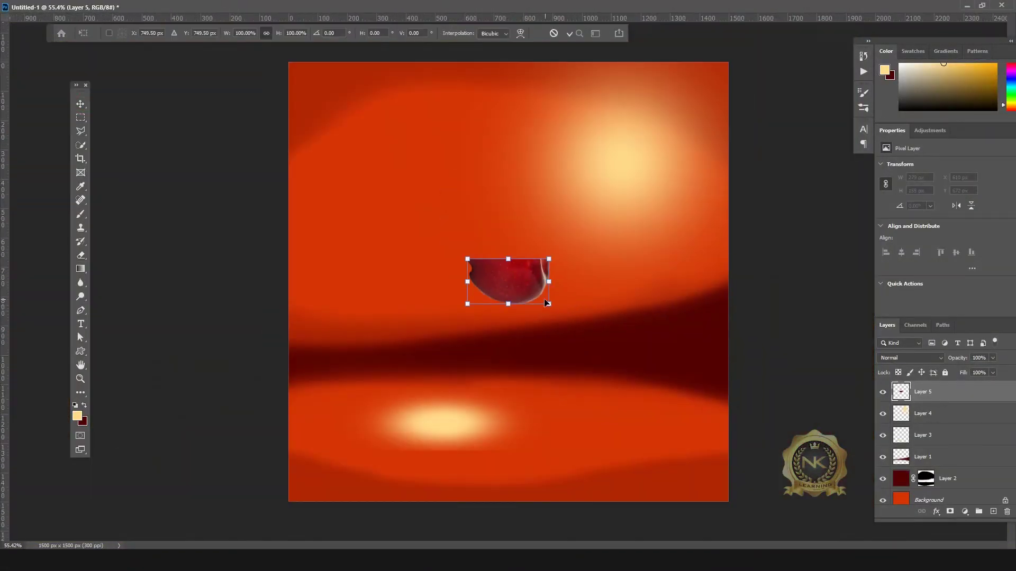
Scale the apple half to about 183%, move it down onto the lower glow, and float the document.
drag(557, 307, 623, 359)
key(ctrl+z)
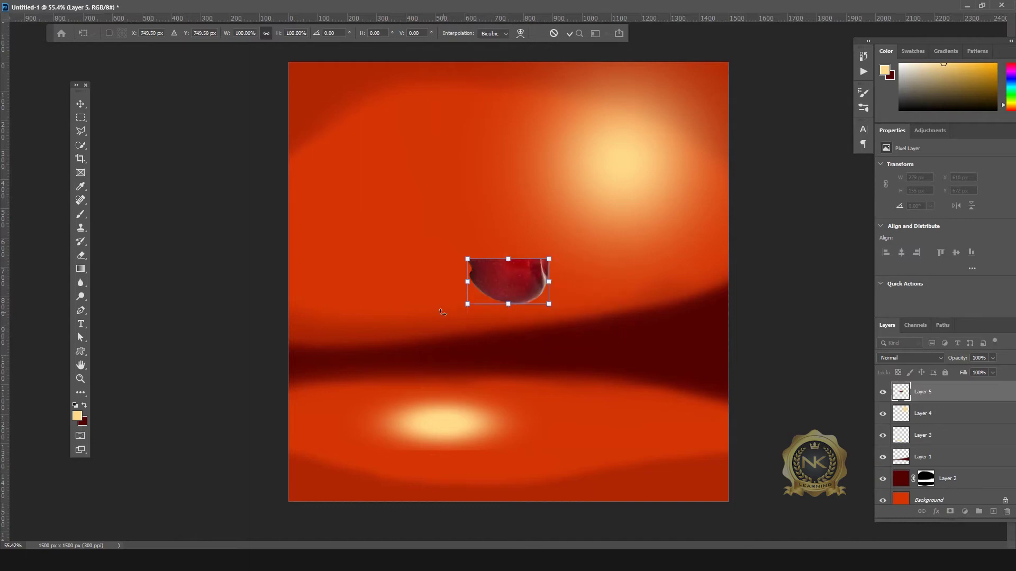
drag(468, 304, 412, 364)
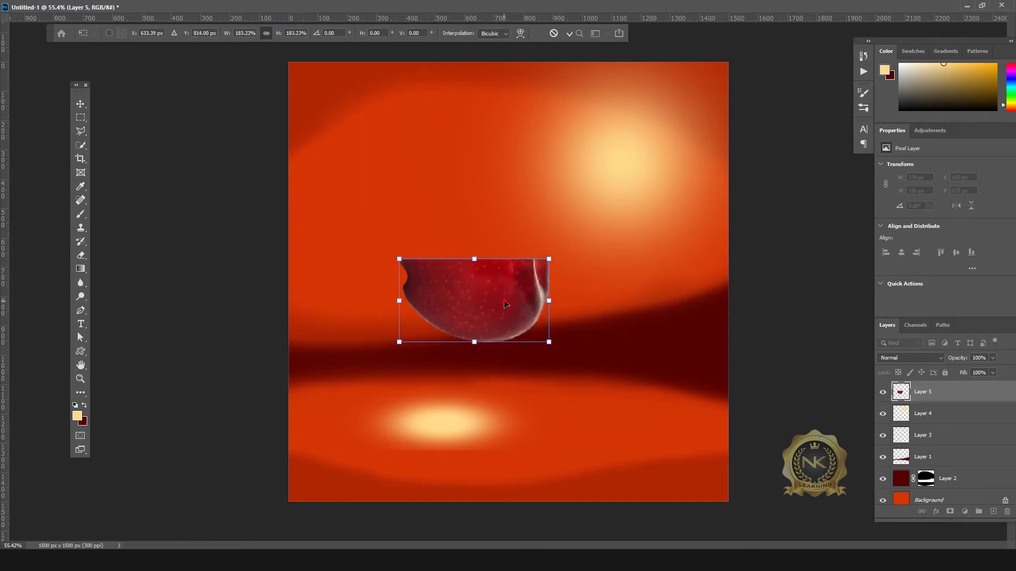
drag(506, 305, 468, 383)
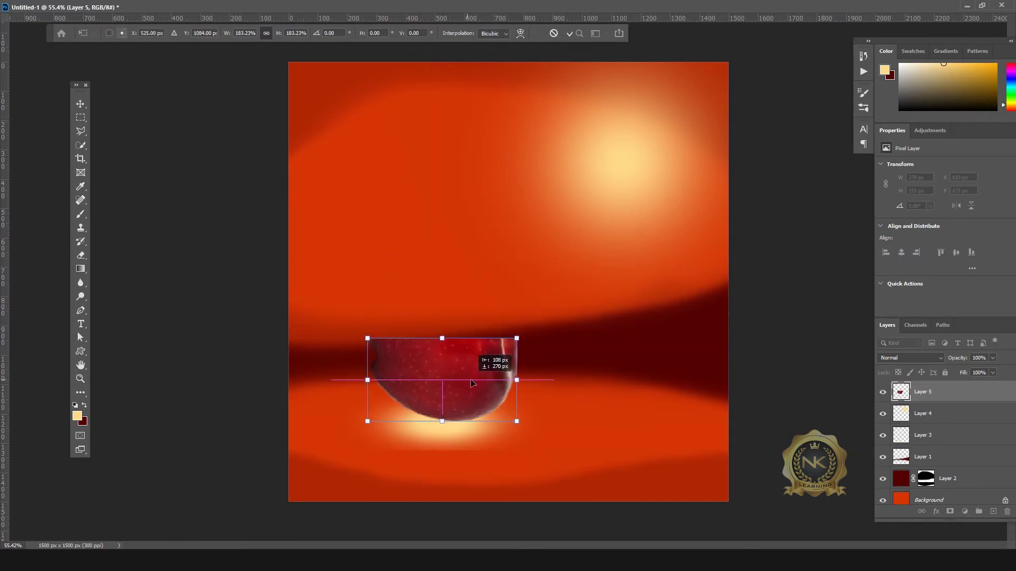
key(Return)
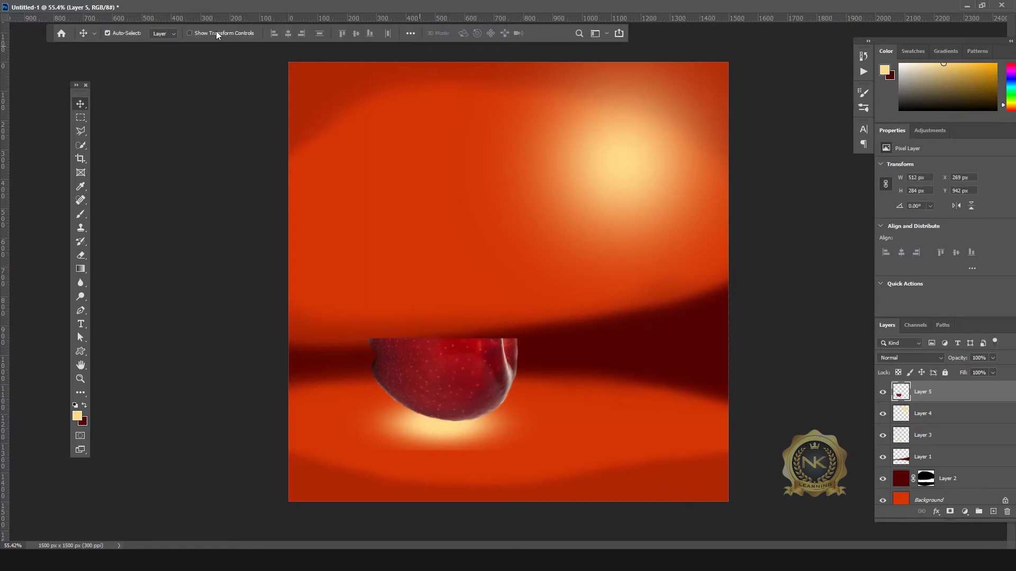
click(982, 5)
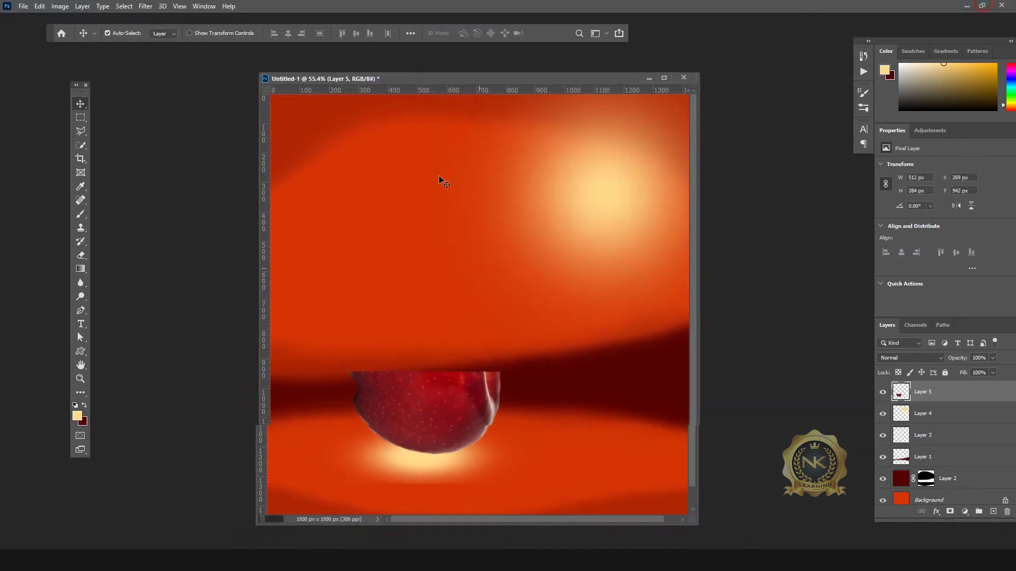
click(64, 6)
Raise the apple half's brightness and contrast with Brightness/Contrast.
click(180, 33)
drag(623, 153, 645, 153)
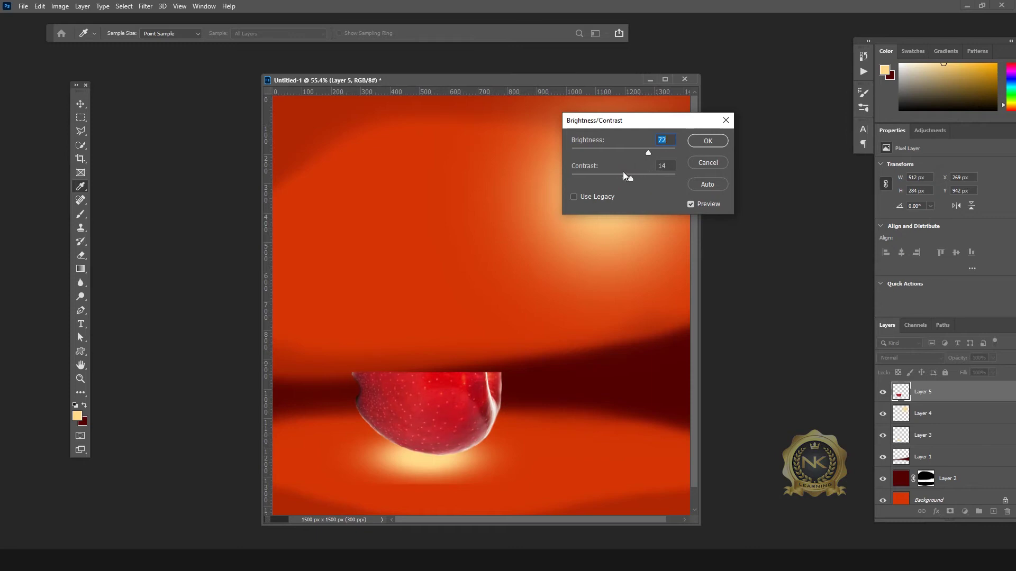
drag(604, 171, 626, 171)
click(724, 137)
Fit the image in its window and toggle the application window back to full screen.
key(v)
scroll(499, 303, down, 2)
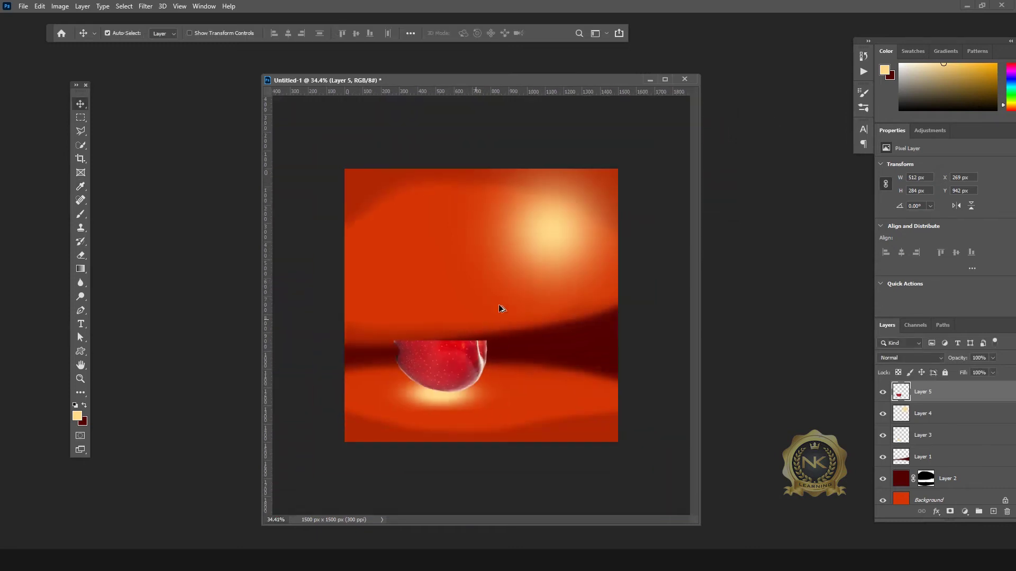
scroll(493, 295, up, 2)
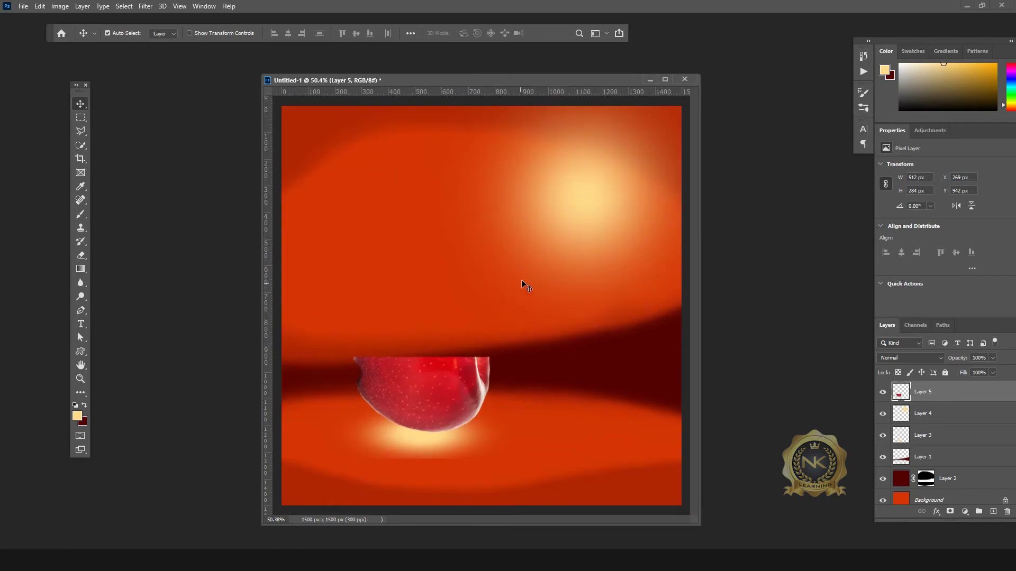
click(982, 5)
click(979, 7)
scroll(574, 202, up, 1)
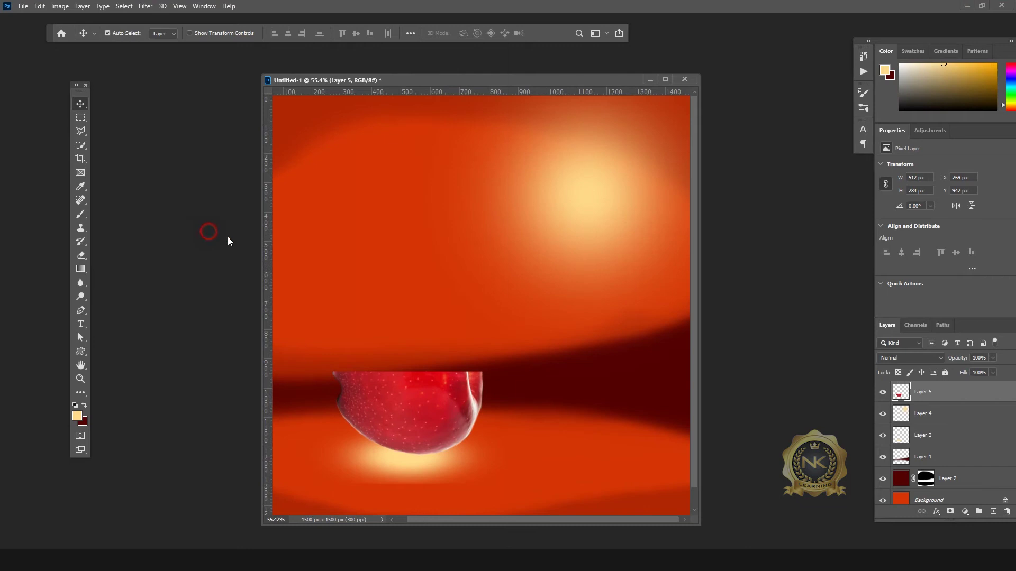
double_click(209, 231)
Open Slice Apple.png, close the whole-apple photo, and drag the slice into the poster.
click(181, 89)
click(419, 287)
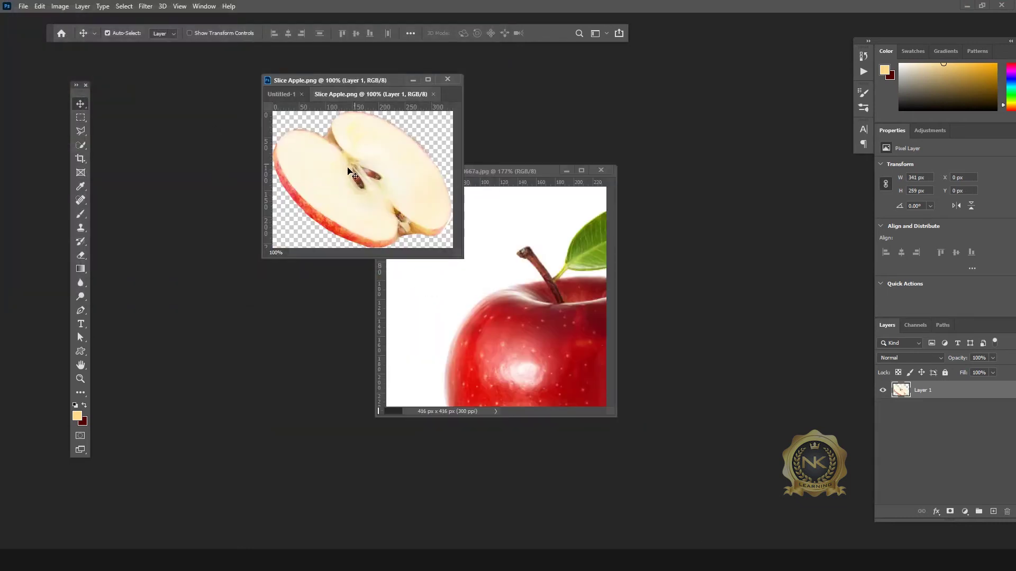
mouse_move(356, 104)
mouse_down()
mouse_move(561, 174)
mouse_move(743, 177)
mouse_up()
click(607, 170)
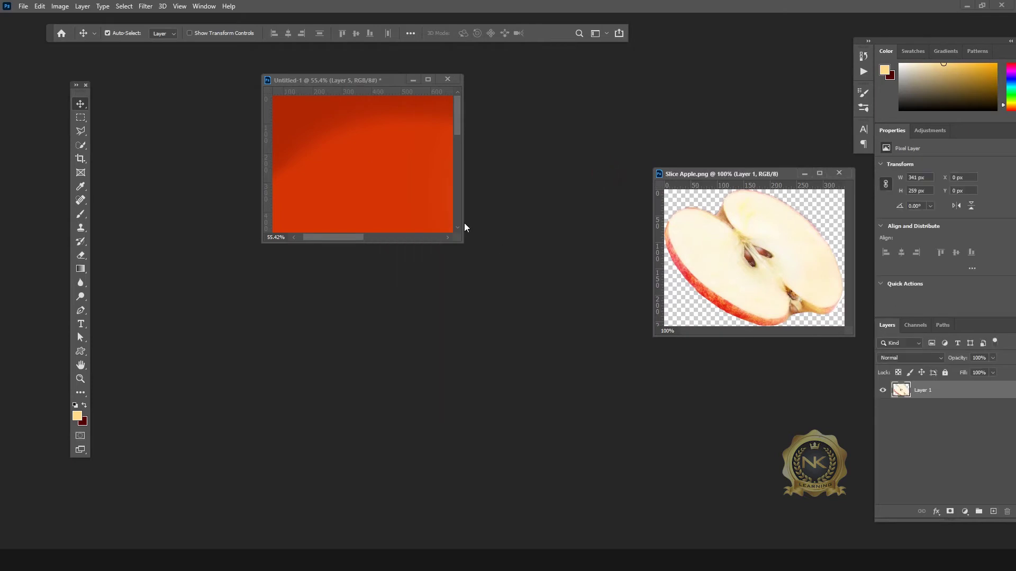
click(436, 212)
key(ctrl+0)
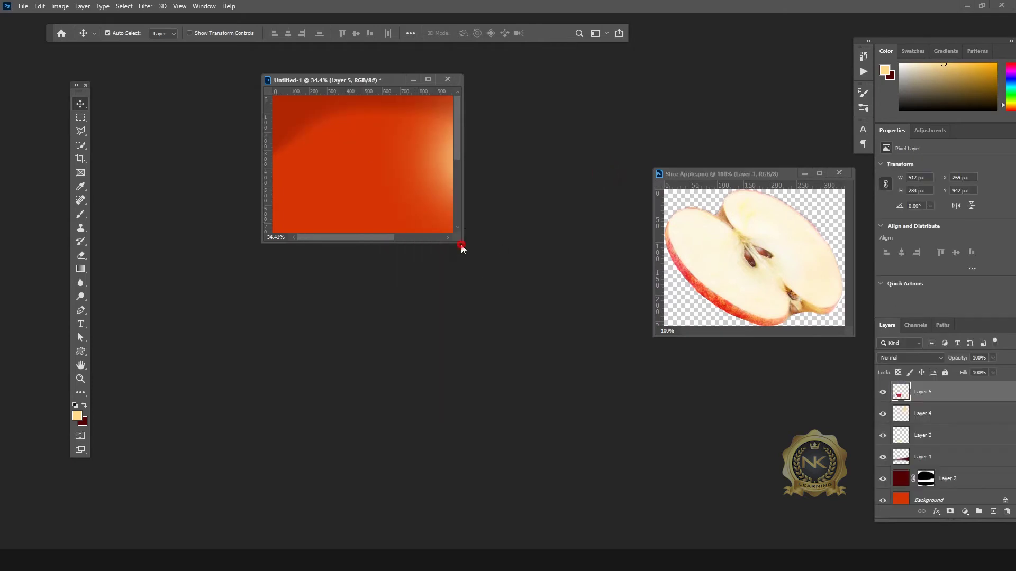
drag(458, 238, 662, 509)
drag(747, 264, 400, 286)
click(629, 79)
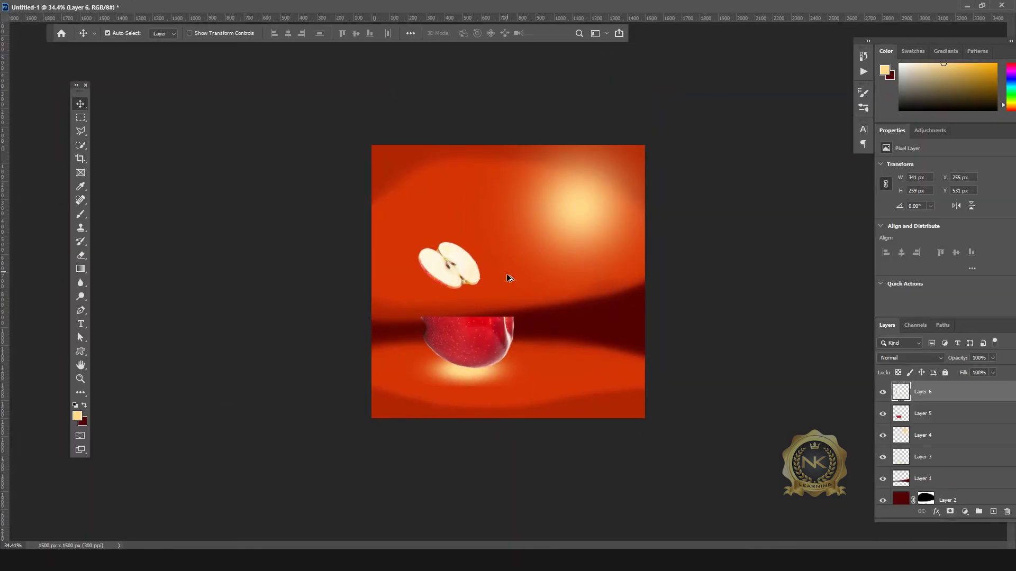
Move the apple slice onto the apple half and Alt-drag a copy up to the right.
scroll(506, 274, up, 3)
scroll(440, 275, down, 3)
mouse_move(445, 268)
mouse_down()
mouse_move(447, 344)
mouse_move(458, 309)
mouse_up()
scroll(447, 344, up, 2)
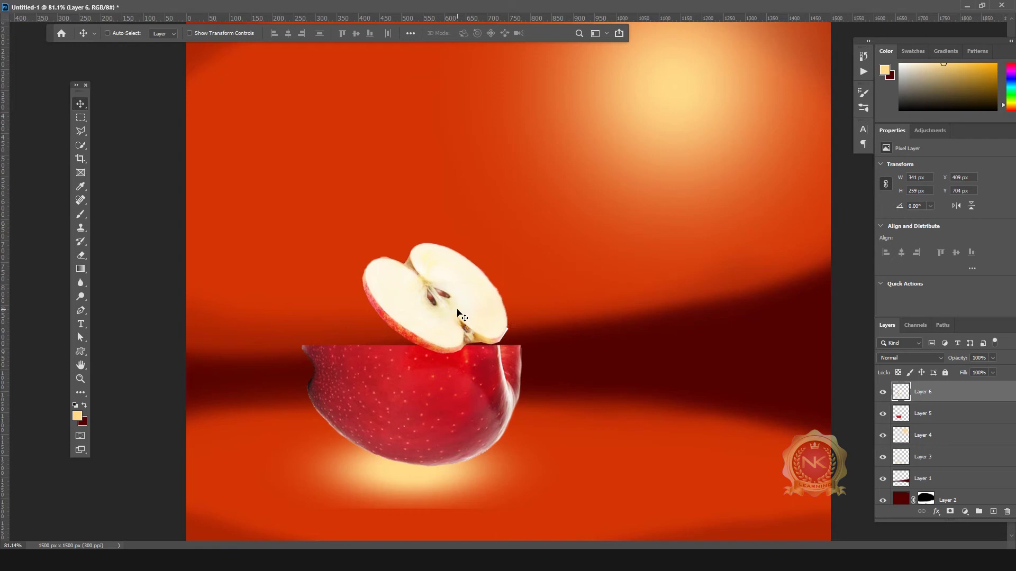
key(ctrl+y)
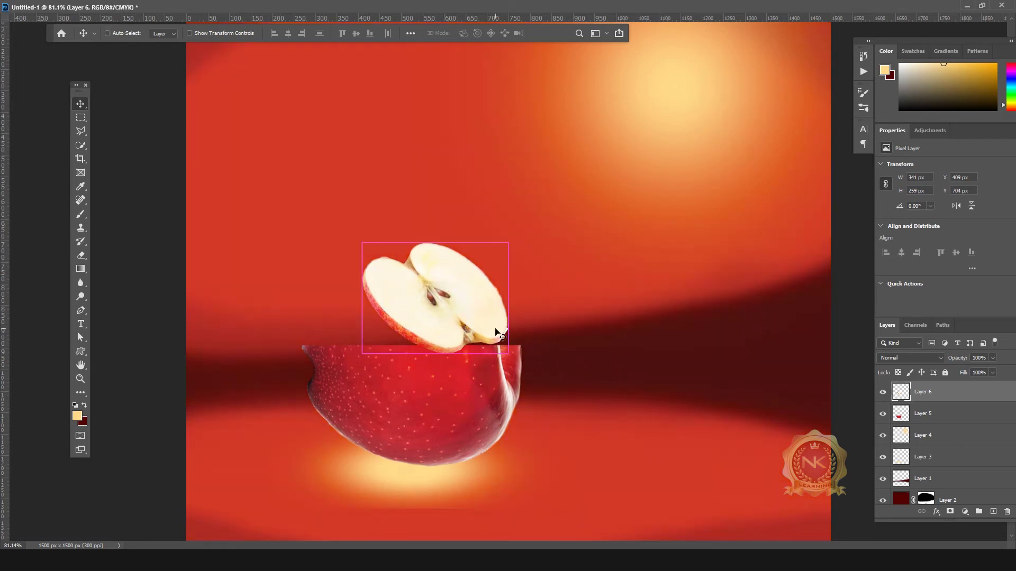
key(ctrl+t)
drag(533, 375, 541, 312)
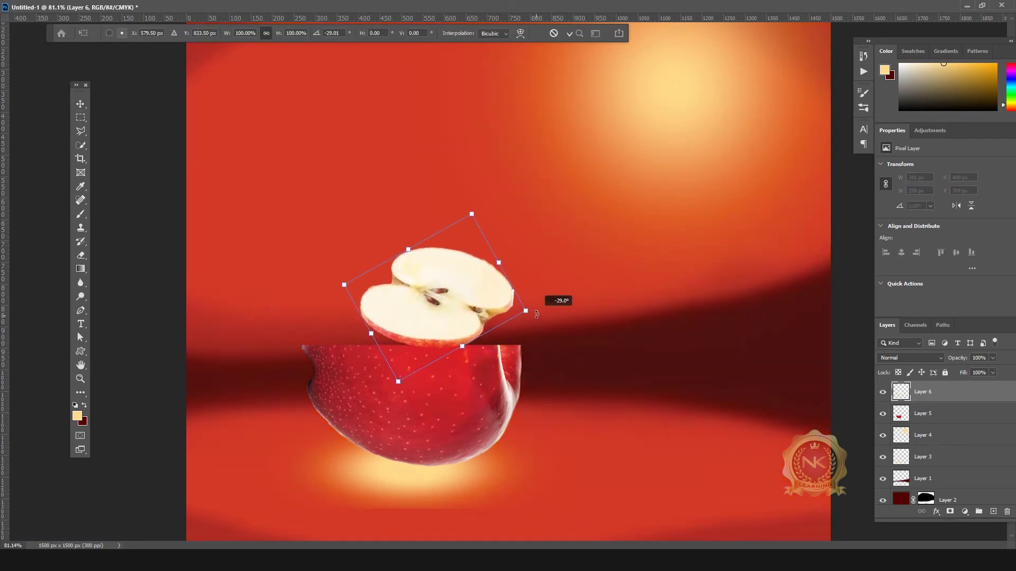
key(Escape)
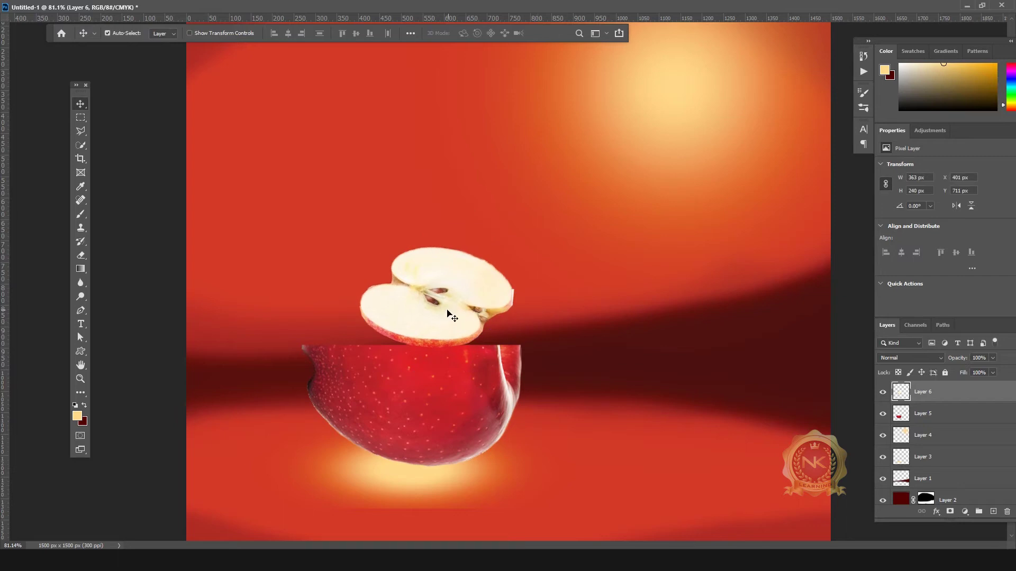
mouse_move(441, 320)
mouse_down()
mouse_move(703, 268)
mouse_move(443, 300)
mouse_up()
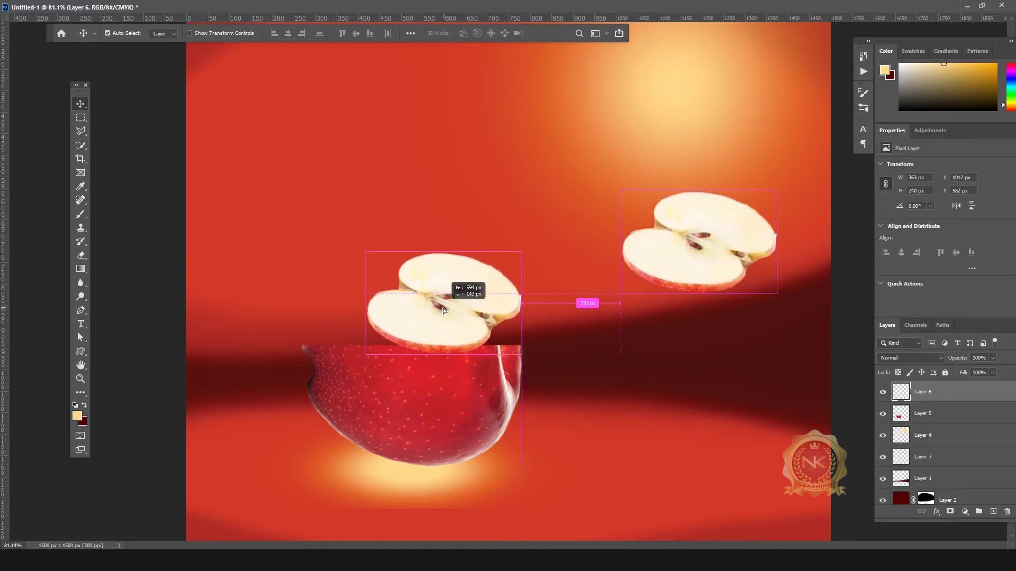
Free Transform the slice copy into a thin skewed disc fitted to the apple's cut top.
scroll(493, 279, up, 2)
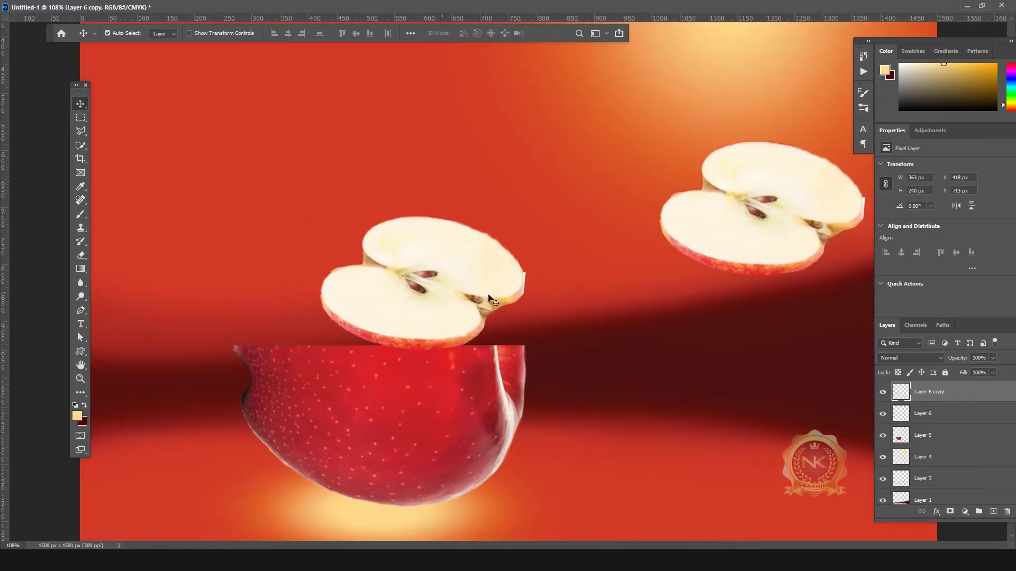
key(ctrl+t)
drag(576, 385, 572, 318)
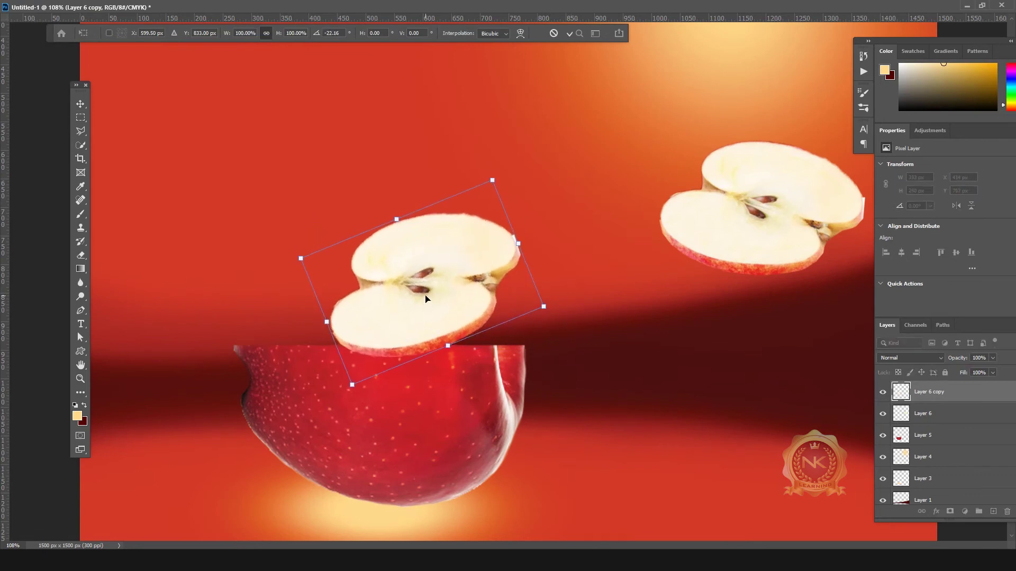
drag(394, 324, 390, 318)
drag(347, 378, 248, 384)
drag(526, 276, 524, 272)
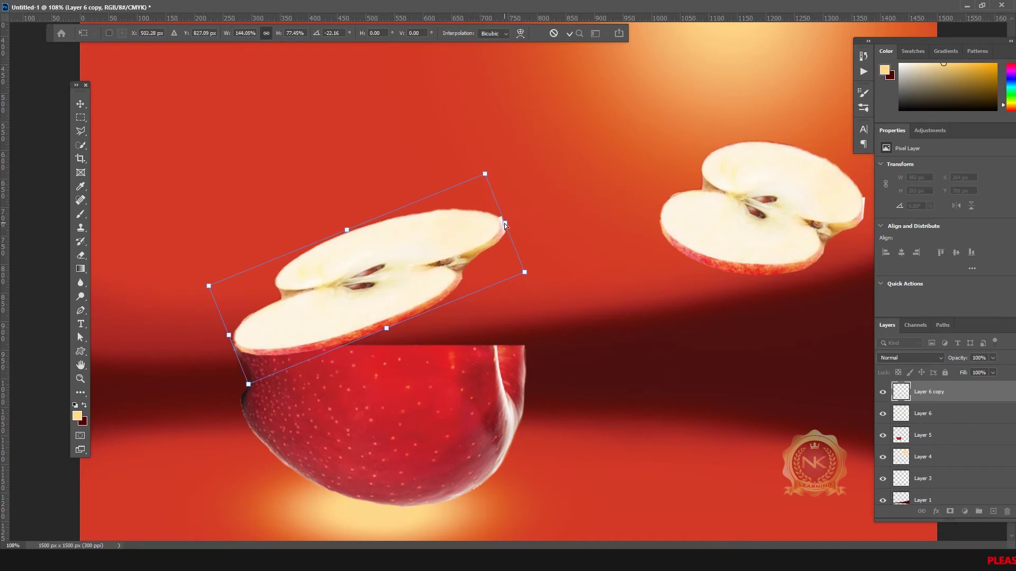
drag(504, 223, 529, 334)
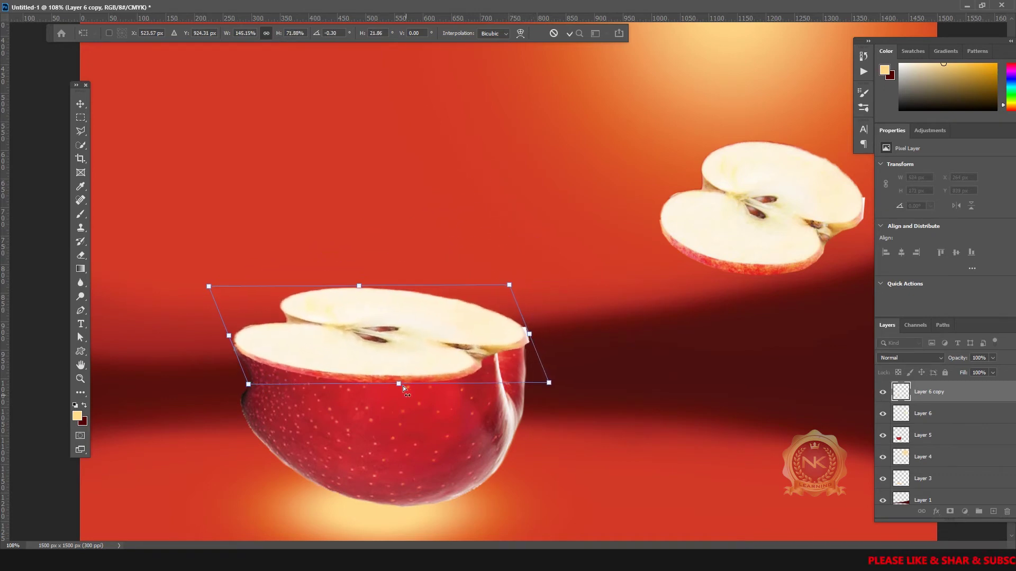
drag(403, 387, 428, 357)
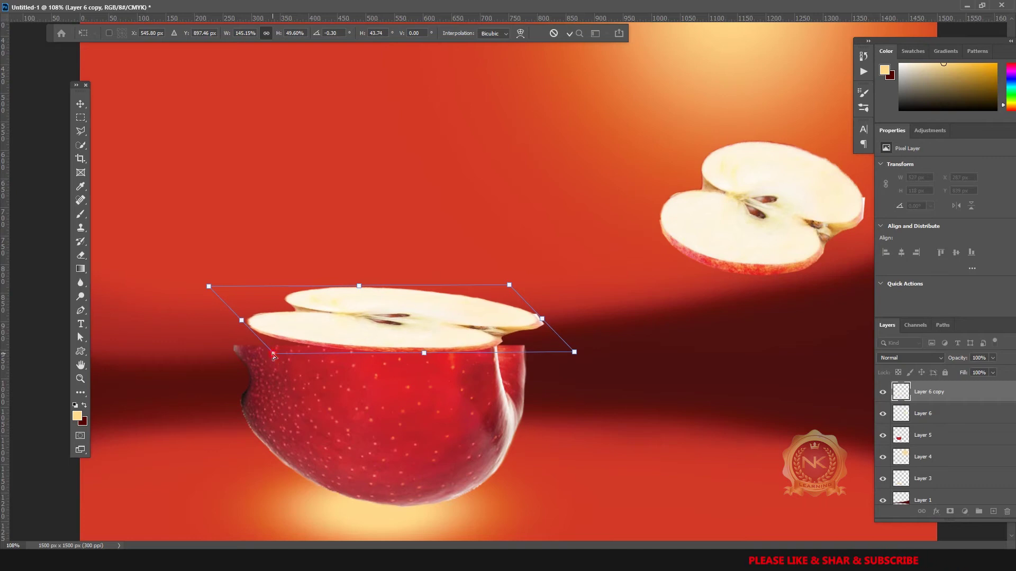
drag(273, 355, 260, 355)
drag(359, 286, 325, 330)
drag(179, 333, 204, 333)
drag(525, 342, 527, 343)
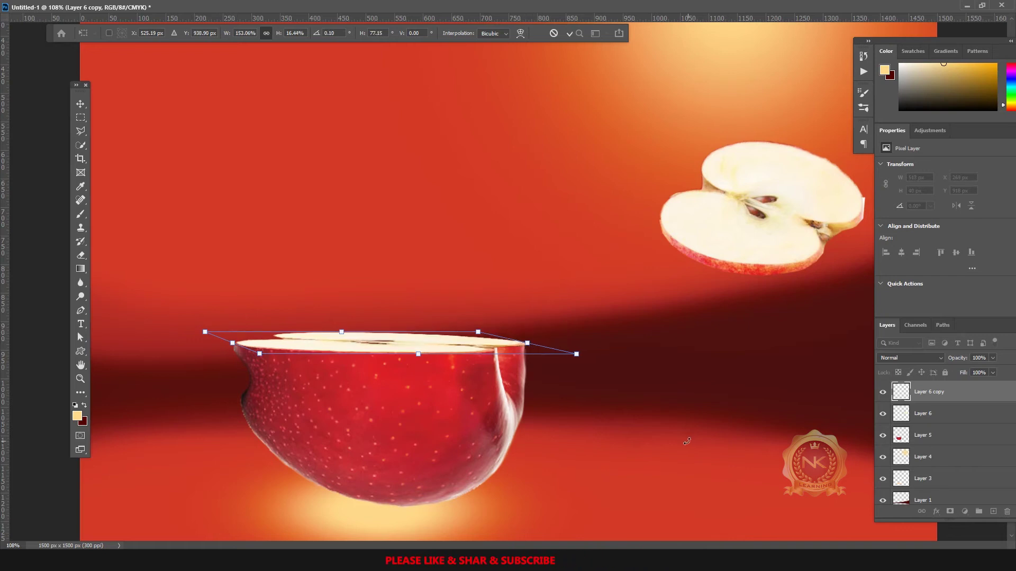
key(Return)
Nudge the flat slice down two pixels and duplicate the right slice above the apple.
scroll(524, 379, down, 3)
scroll(516, 344, up, 6)
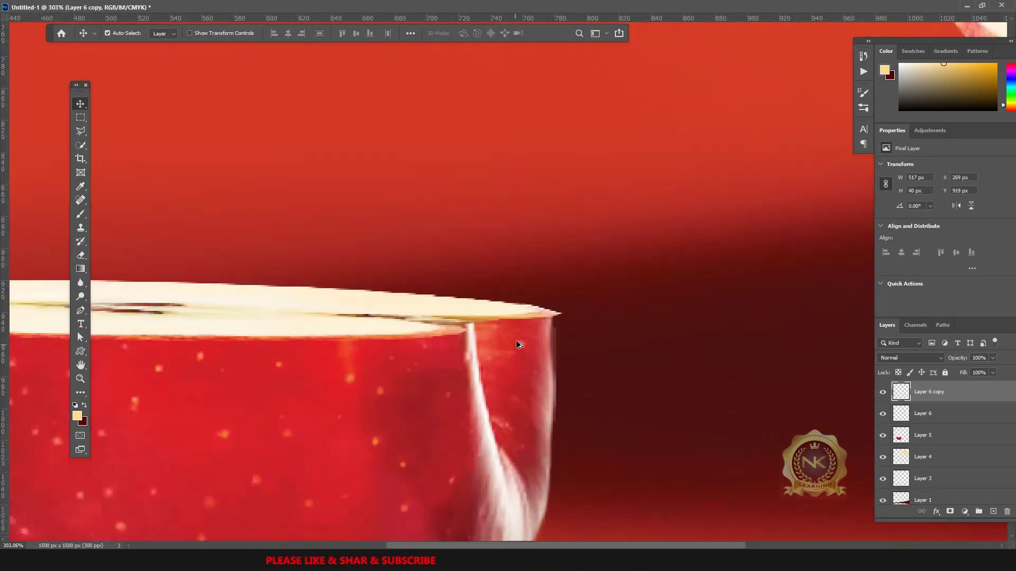
scroll(529, 365, up, 2)
key(e)
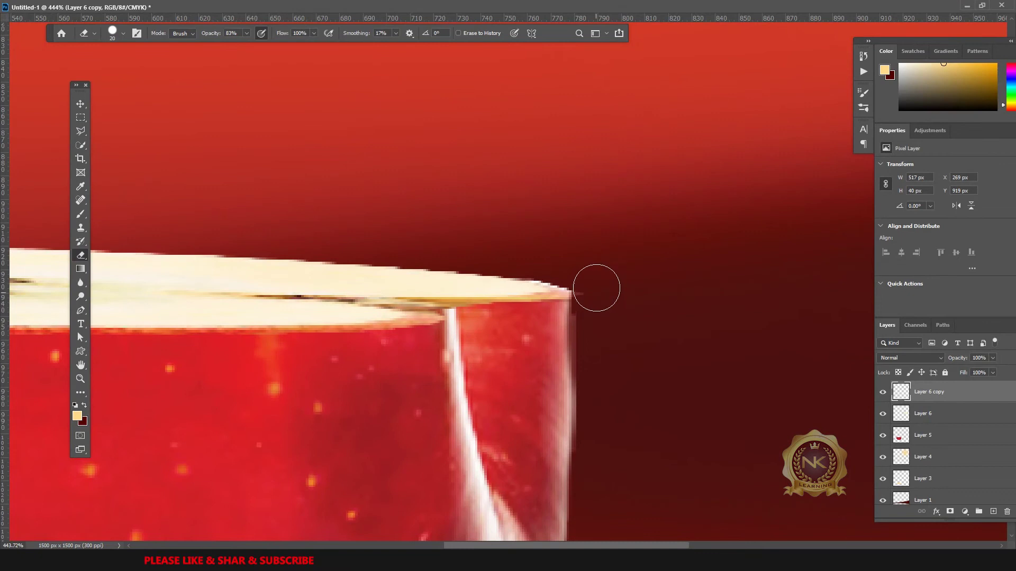
scroll(596, 287, down, 3)
scroll(204, 295, up, 3)
key(v)
key(Down)
key(Down)
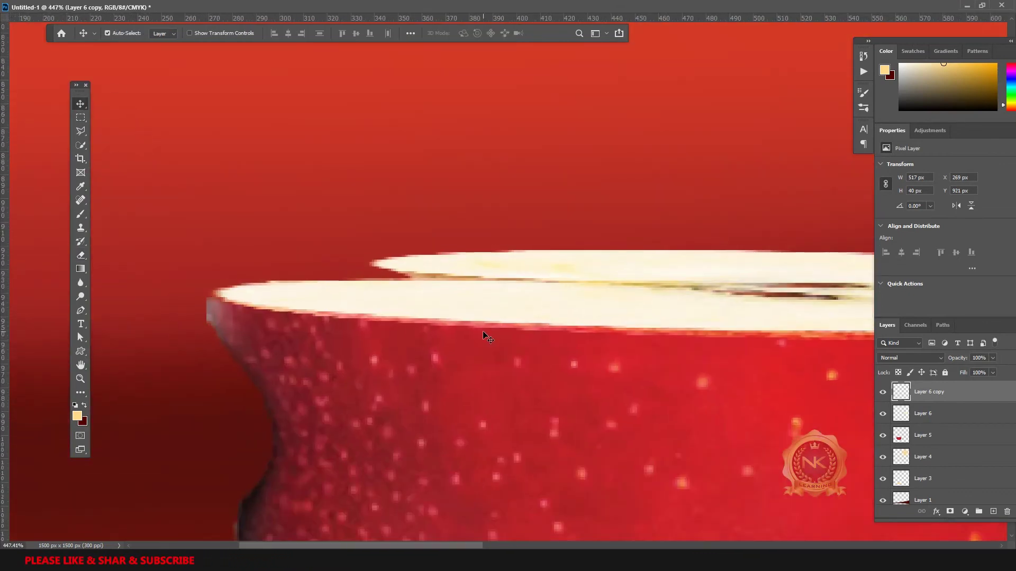
key(Down)
scroll(482, 334, down, 5)
scroll(749, 375, down, 2)
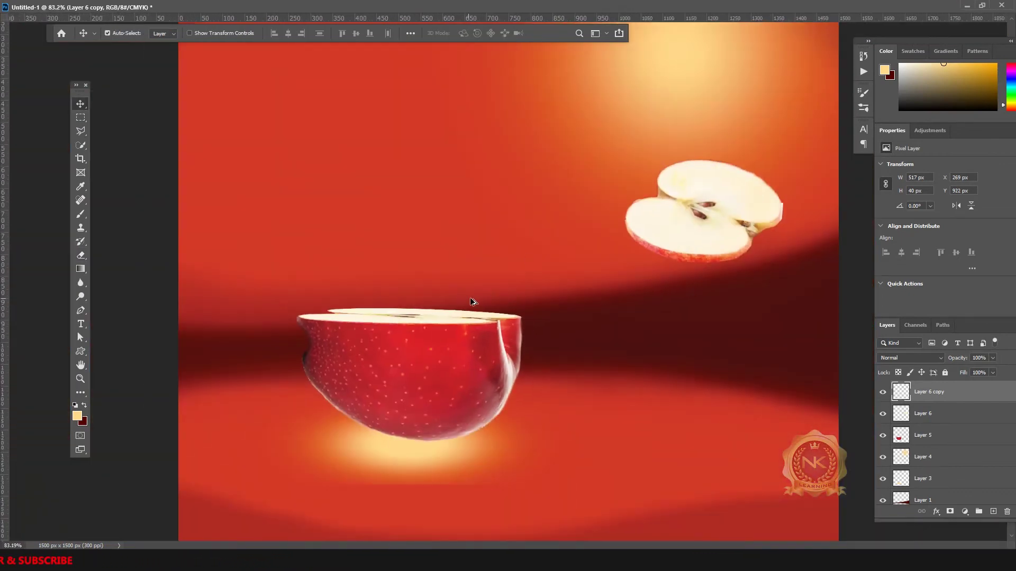
drag(717, 239, 409, 299)
Rotate, squash and stretch the new slice copy onto the top of the apple half.
scroll(510, 306, up, 2)
key(ctrl+t)
drag(482, 219, 472, 197)
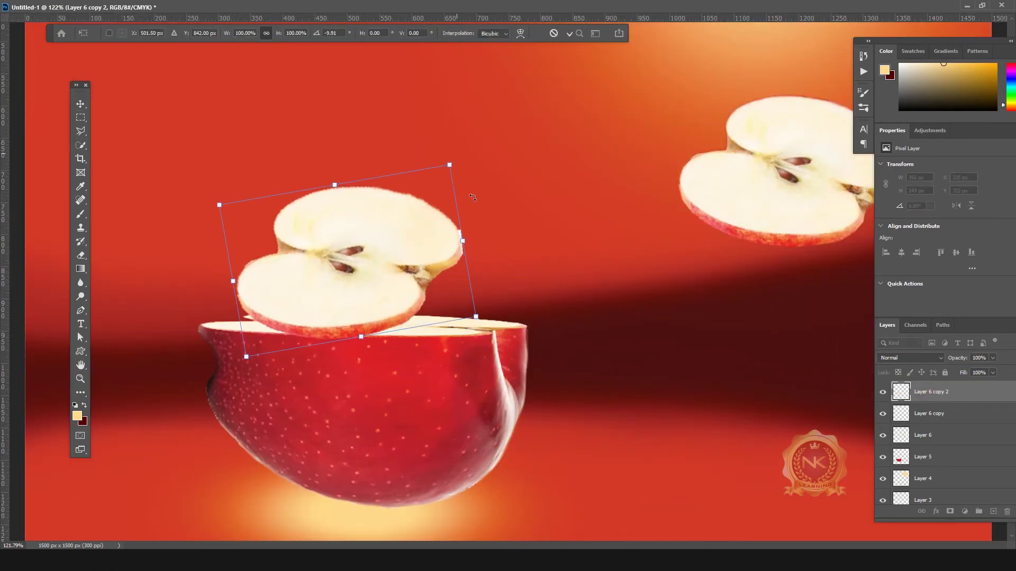
mouse_move(363, 338)
mouse_down()
mouse_move(420, 389)
mouse_move(442, 312)
mouse_up()
drag(567, 171, 592, 217)
drag(454, 273, 492, 305)
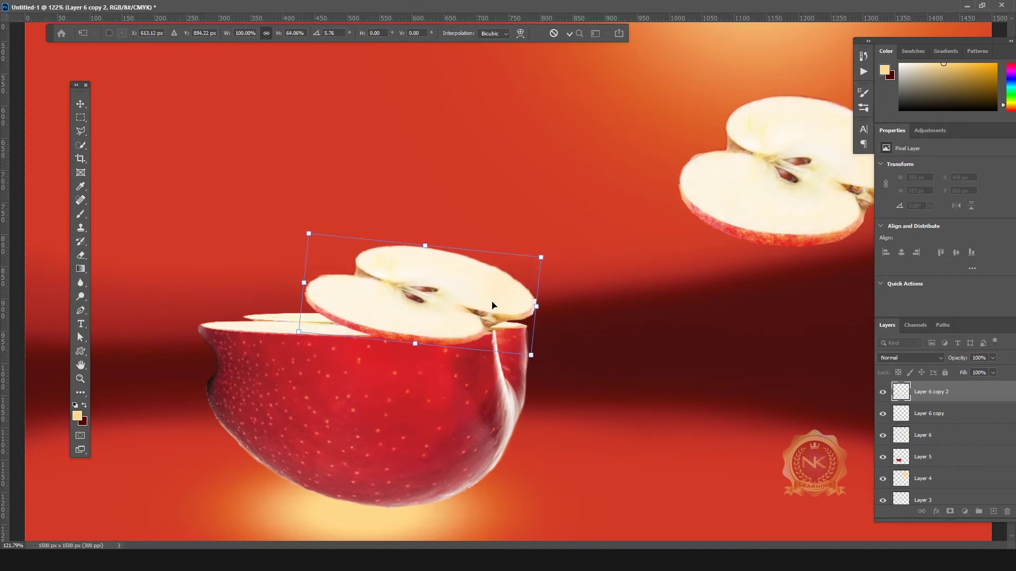
drag(540, 258, 523, 283)
drag(309, 233, 209, 204)
key(Return)
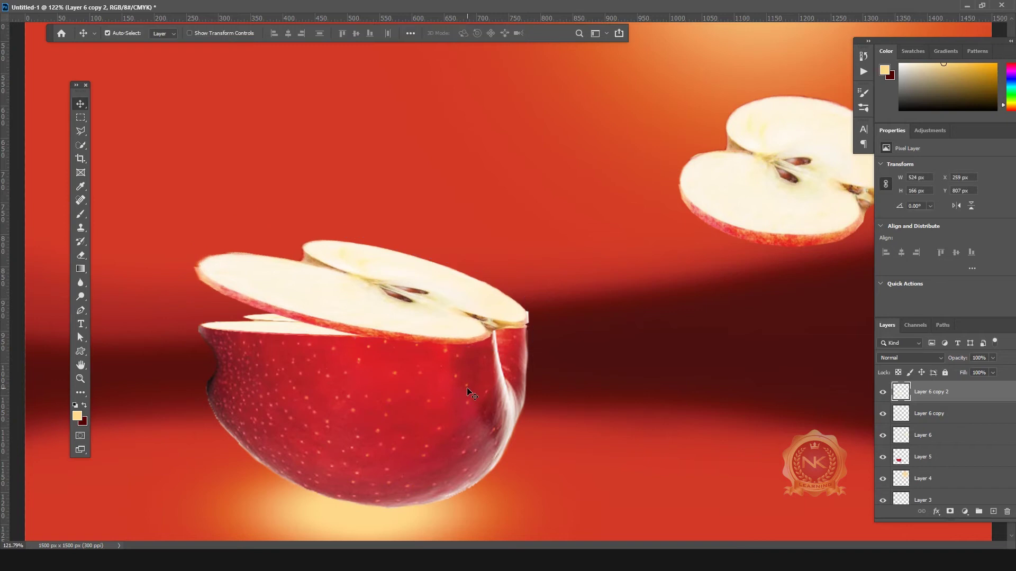
Refine the top slice's position and width with another transform and arrow-key nudges.
key(ctrl+r)
drag(478, 372, 474, 375)
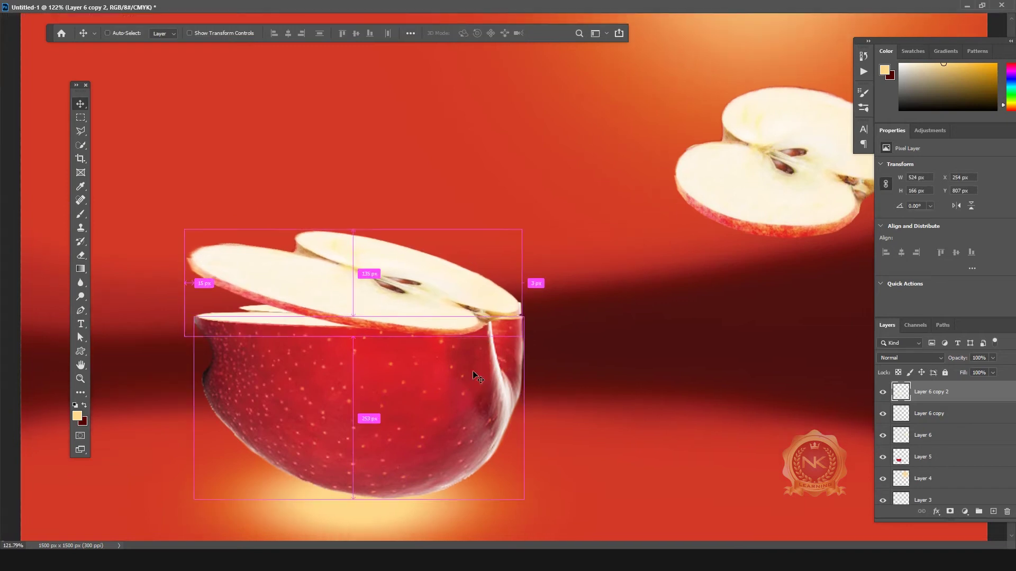
key(ctrl+t)
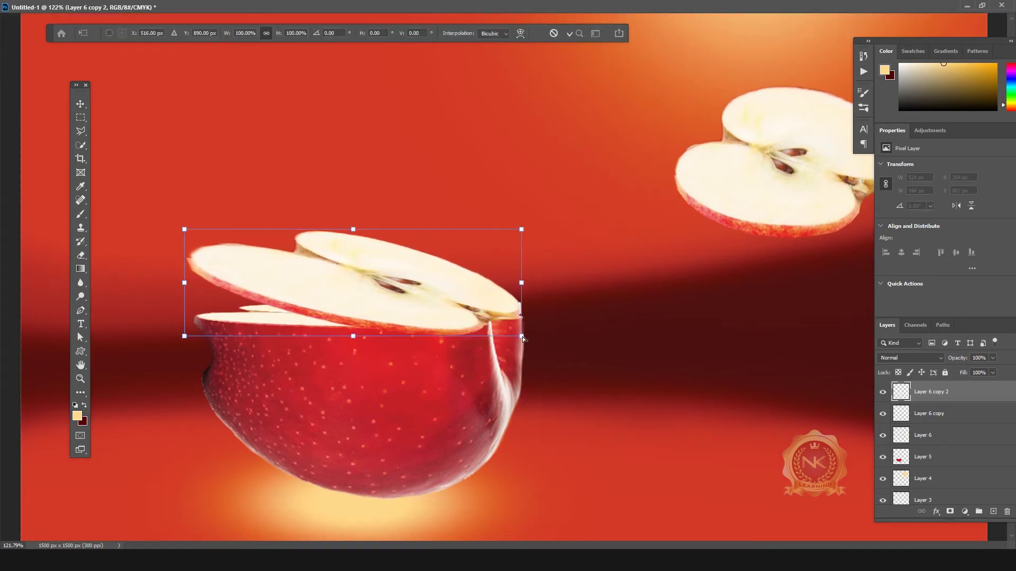
drag(523, 339, 525, 339)
drag(524, 283, 523, 288)
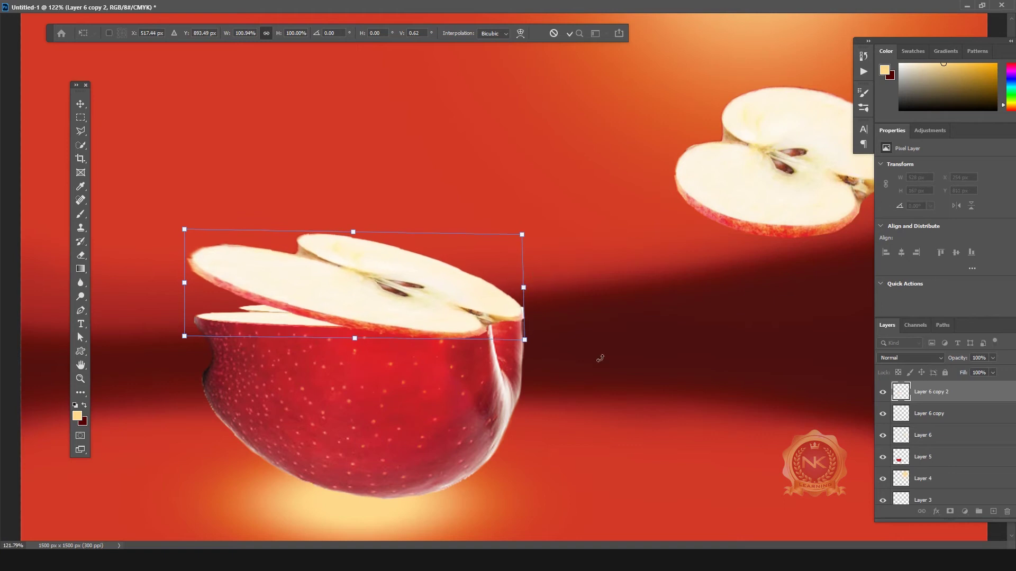
key(Right)
key(Right)
key(Right)
key(Up)
key(Up)
key(Up)
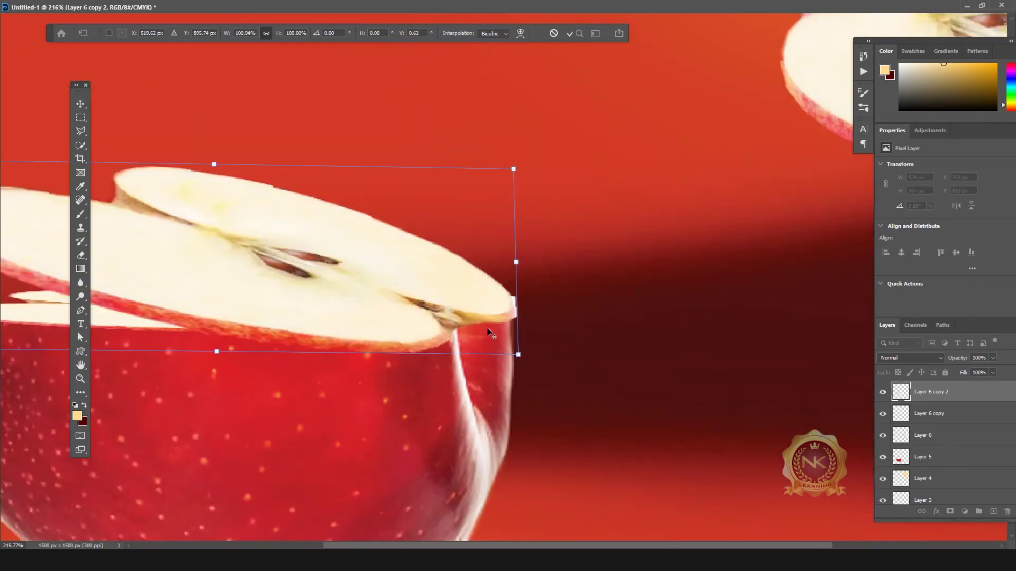
drag(511, 329, 509, 339)
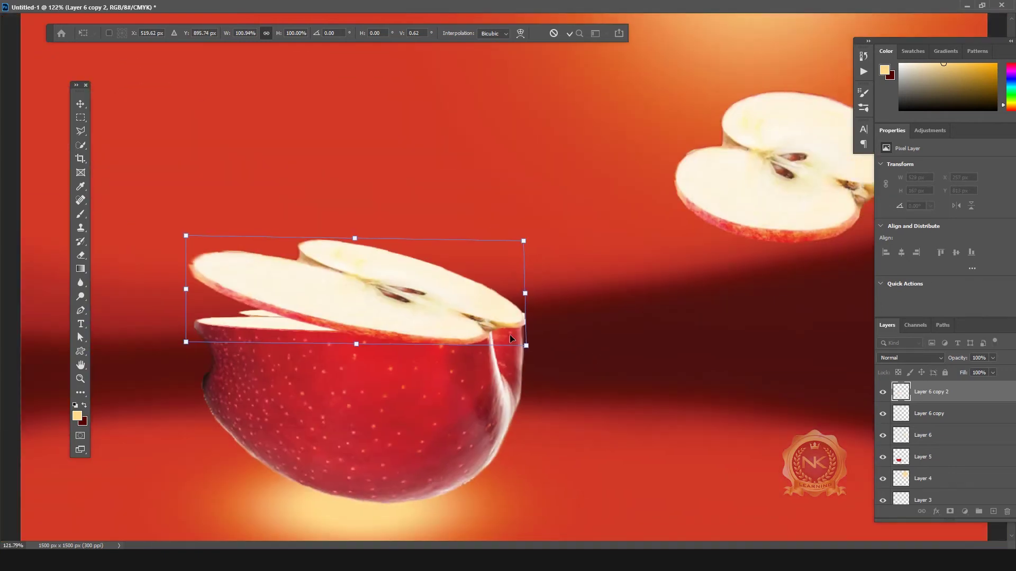
key(Return)
Erase the white sliver on the slice's right edge, then select the big apple's layer.
click(354, 306)
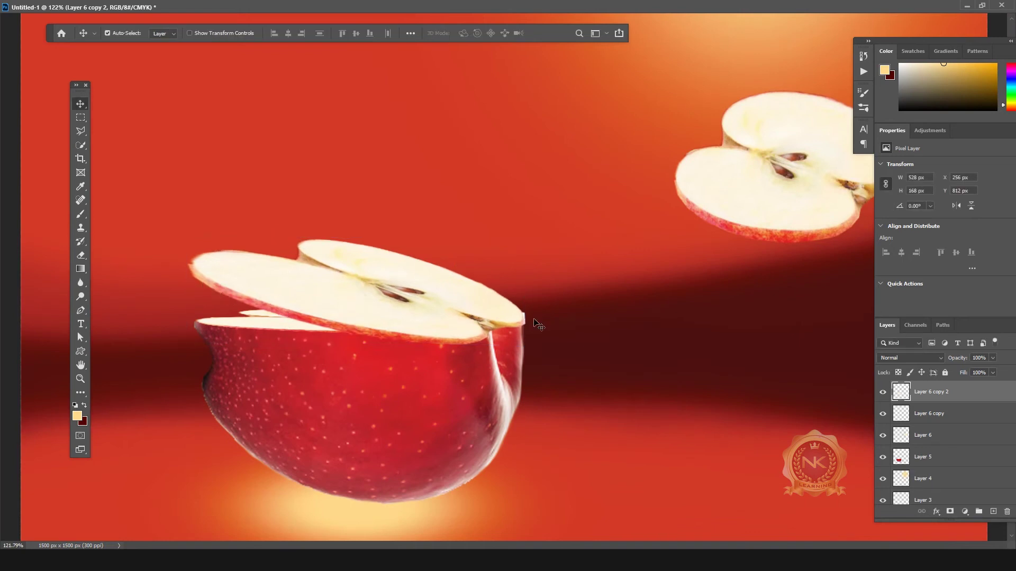
scroll(538, 325, up, 5)
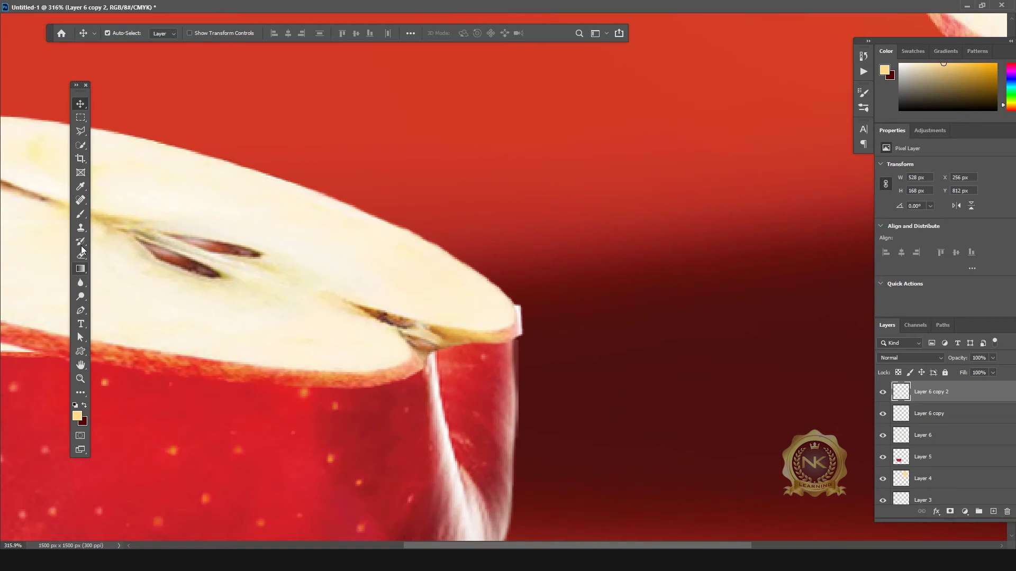
click(81, 256)
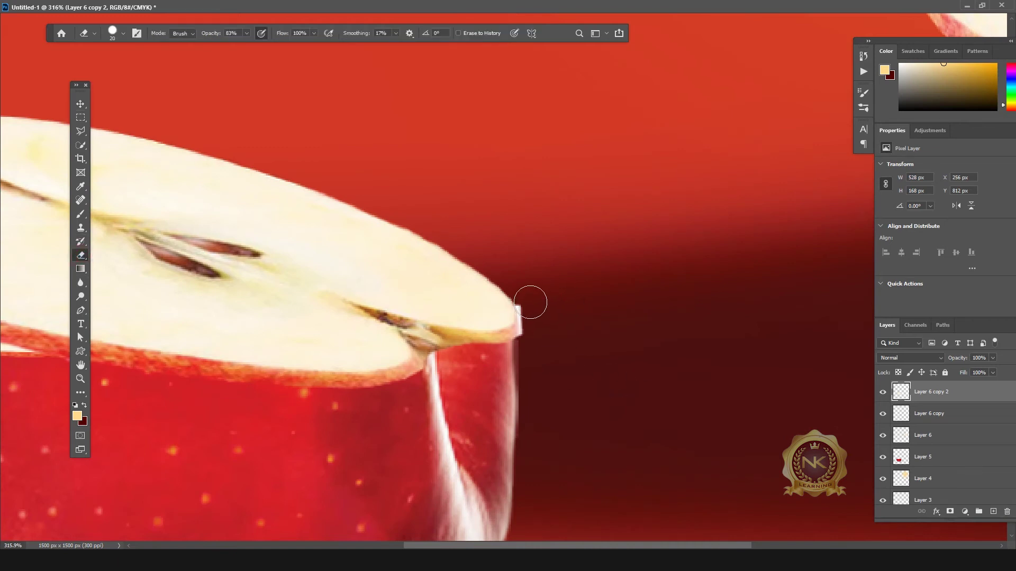
drag(534, 304, 535, 337)
key(ctrl+0)
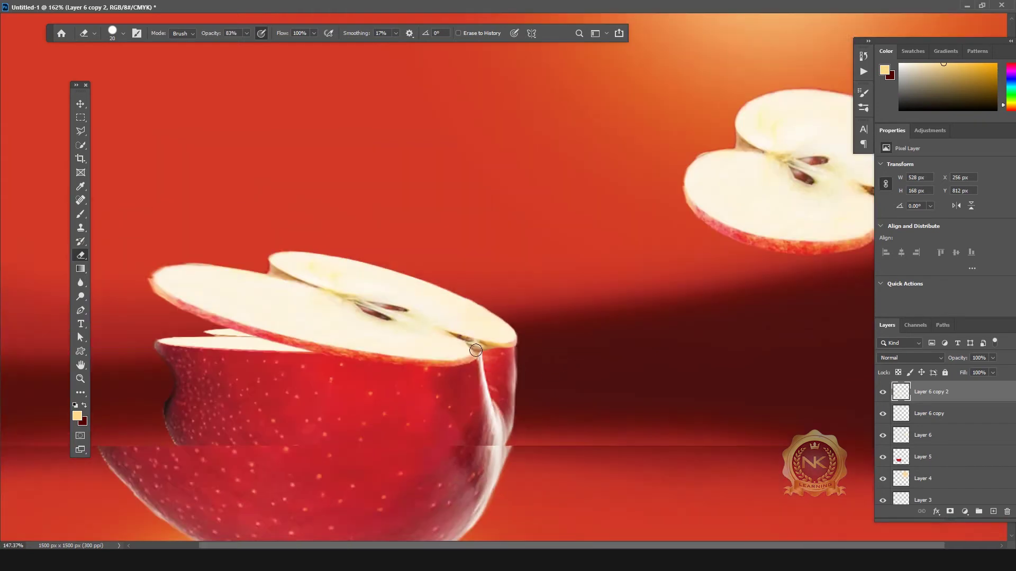
click(80, 130)
scroll(476, 344, up, 3)
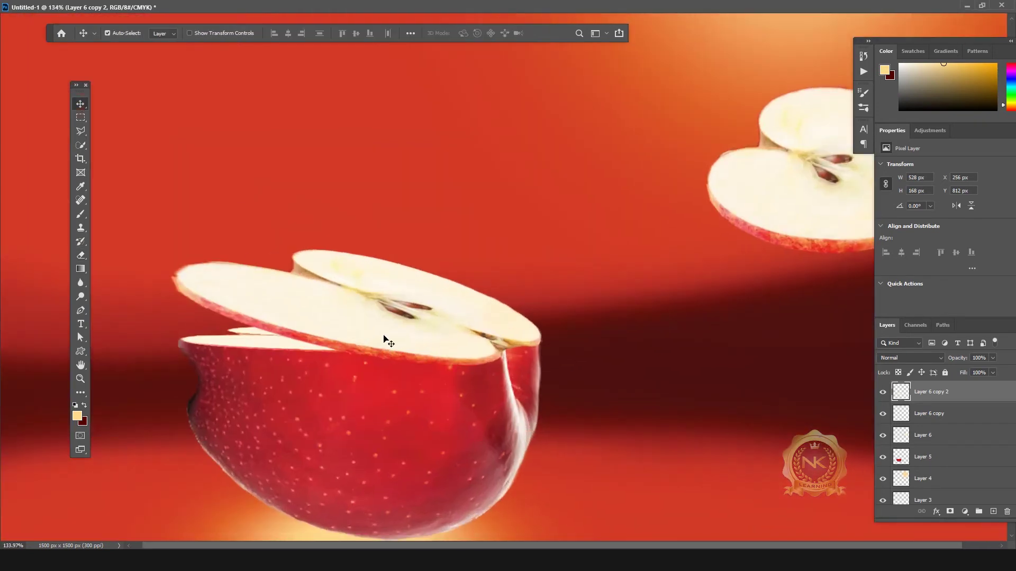
ctrl+click(385, 340)
Begin a Pen path (Path mode) at the apple's right rim, curving along its top edge.
key(v)
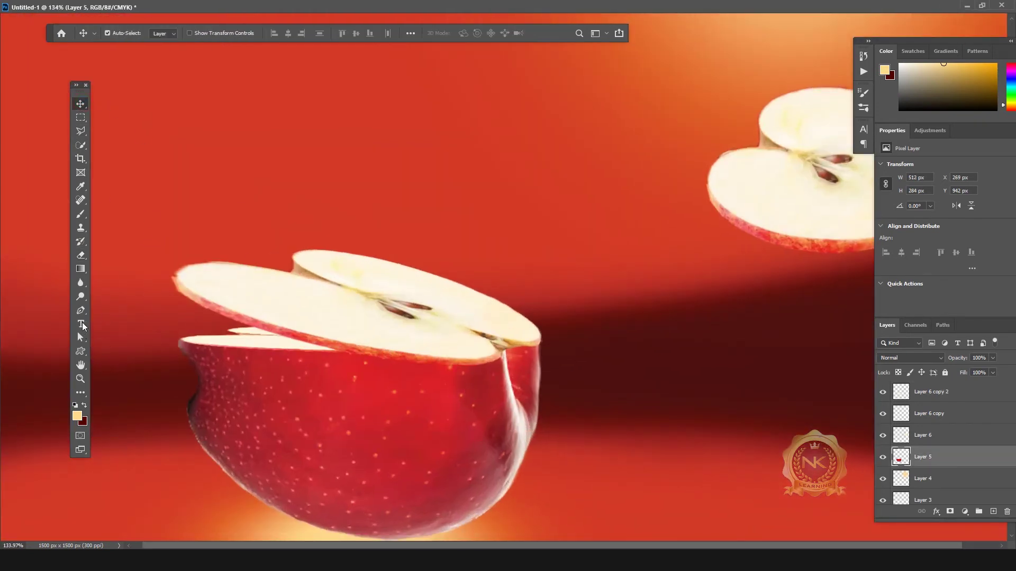
click(81, 311)
click(120, 49)
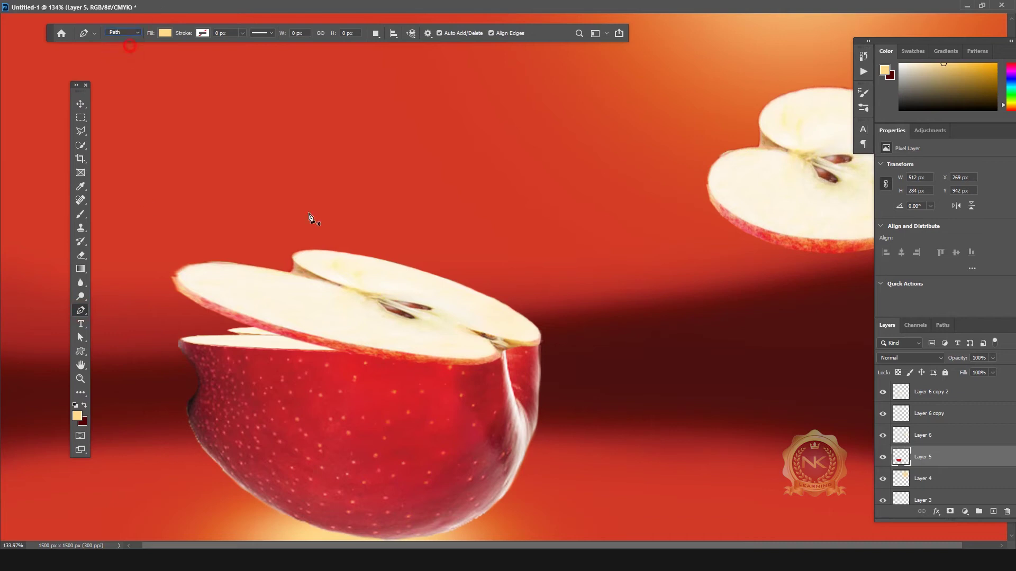
click(505, 350)
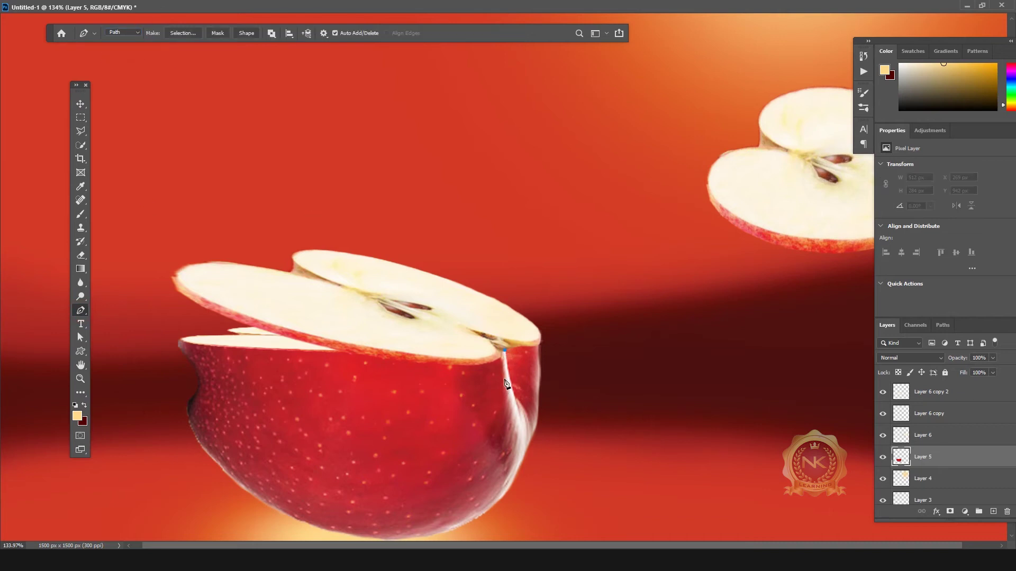
click(505, 370)
drag(379, 381, 377, 384)
Close the path around the top peel band and load it as a selection.
drag(138, 343, 143, 346)
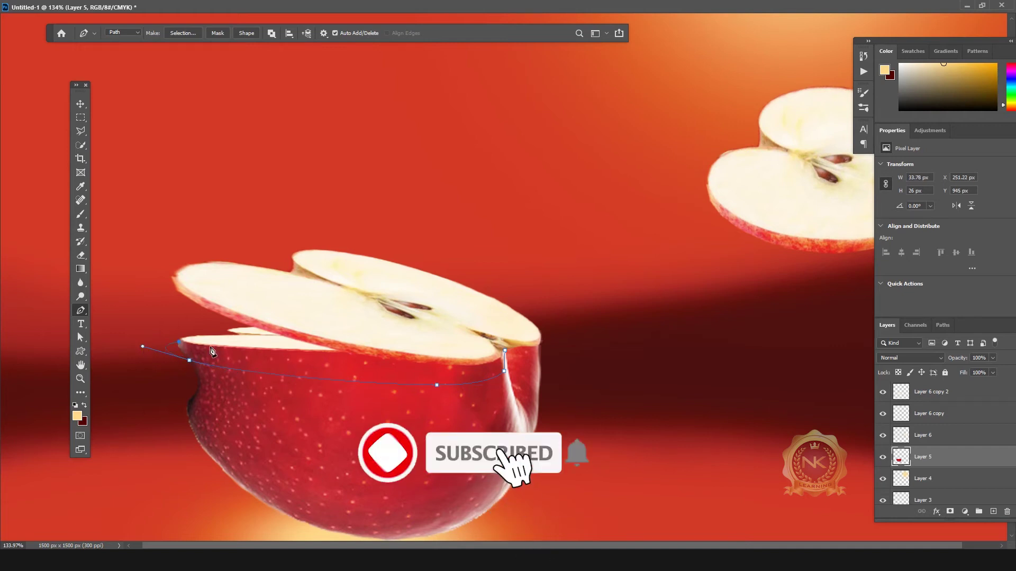
click(182, 343)
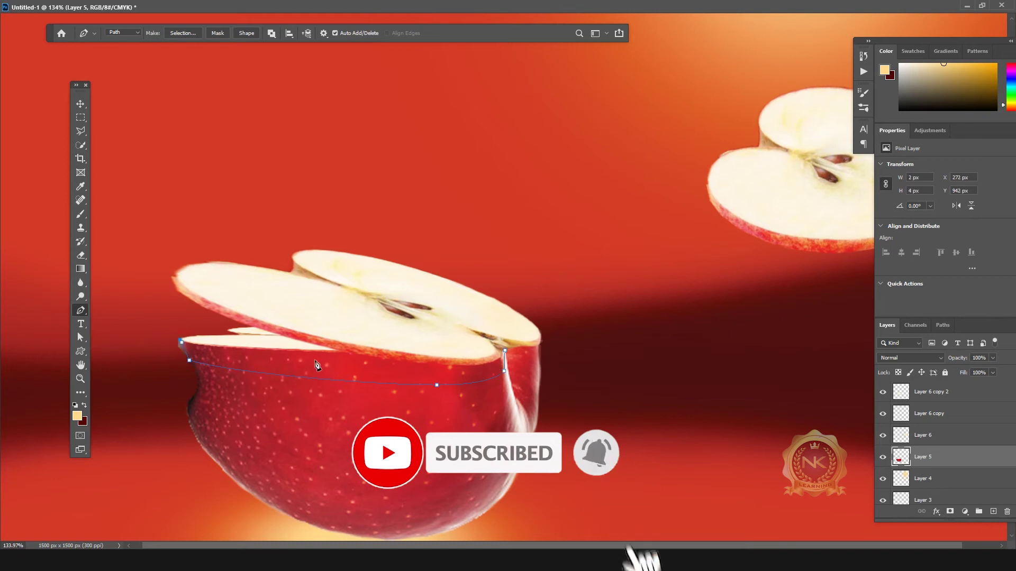
click(429, 357)
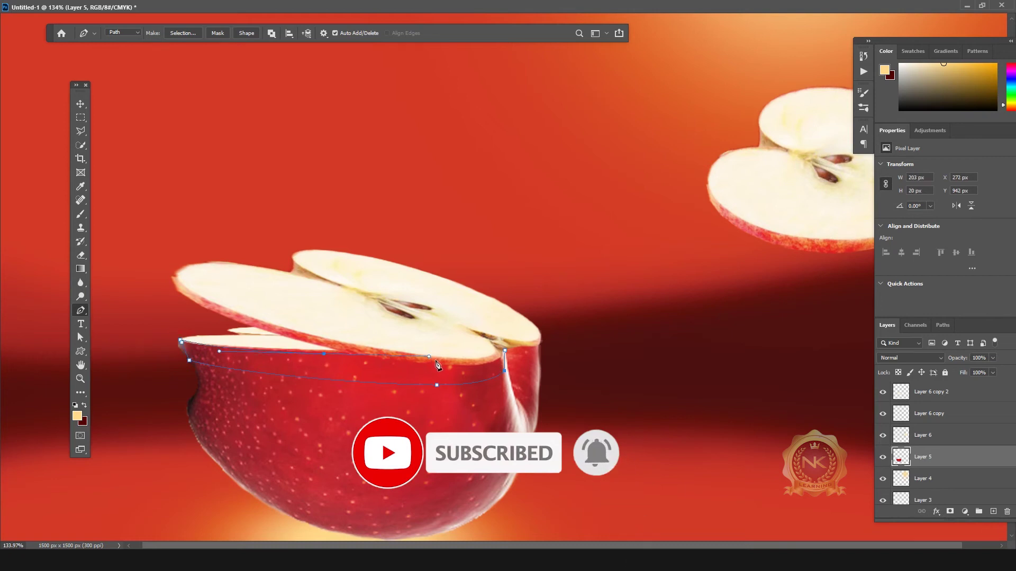
click(483, 361)
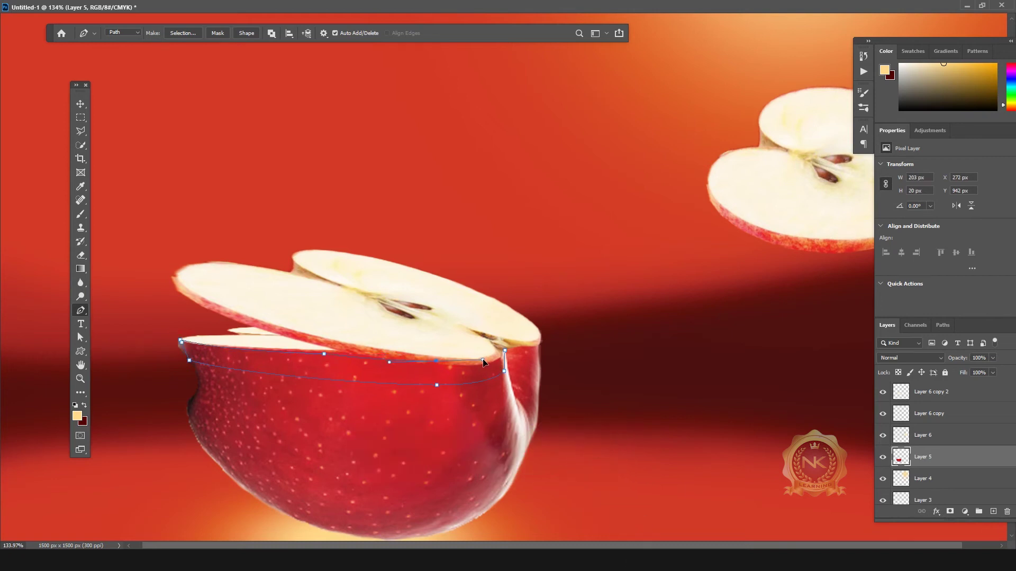
click(505, 351)
click(81, 110)
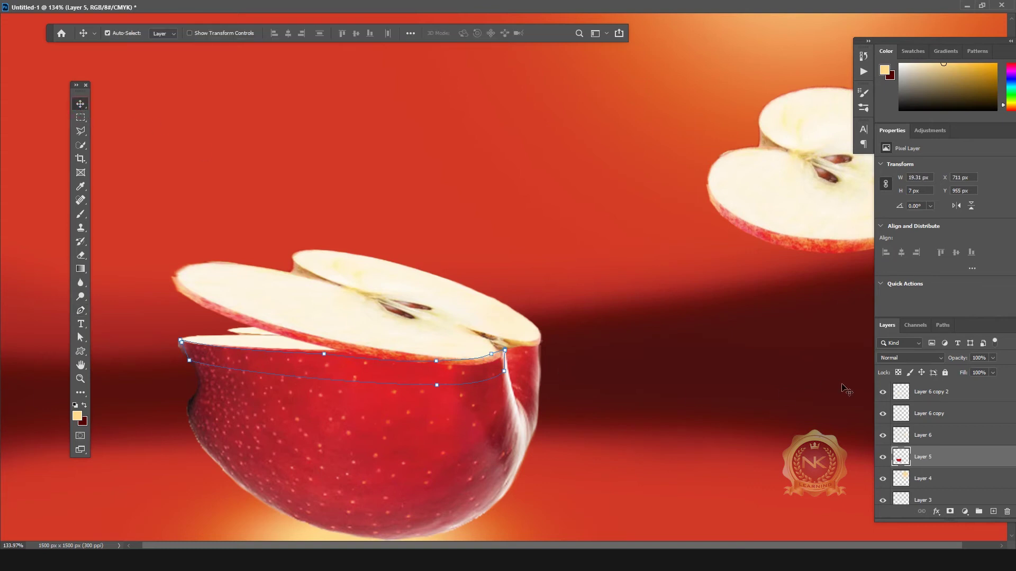
key(ctrl)
key(ctrl+Return)
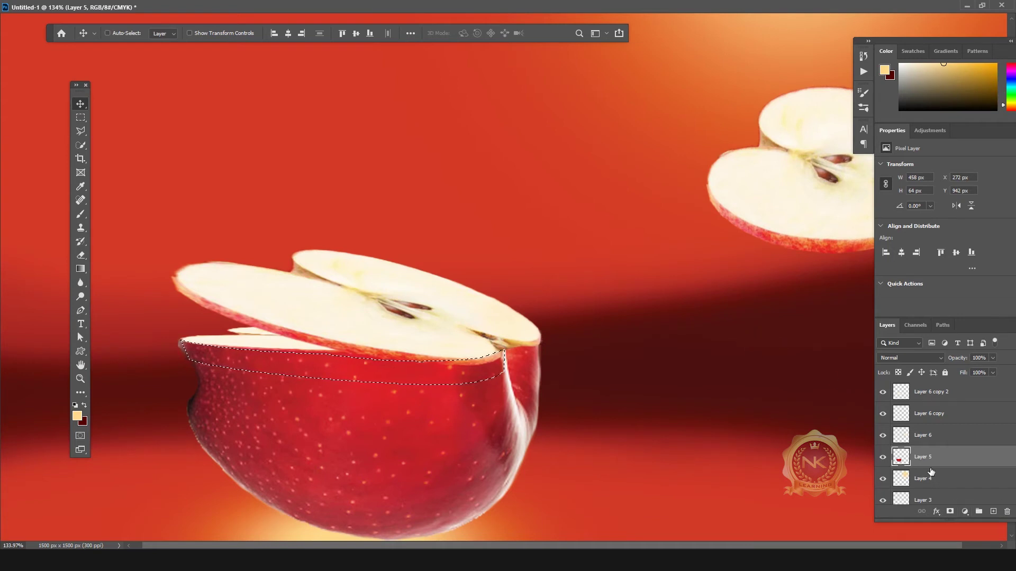
Copy the peel band to its own layer, move it onto the apple top, and raise it above all slices.
key(ctrl+j)
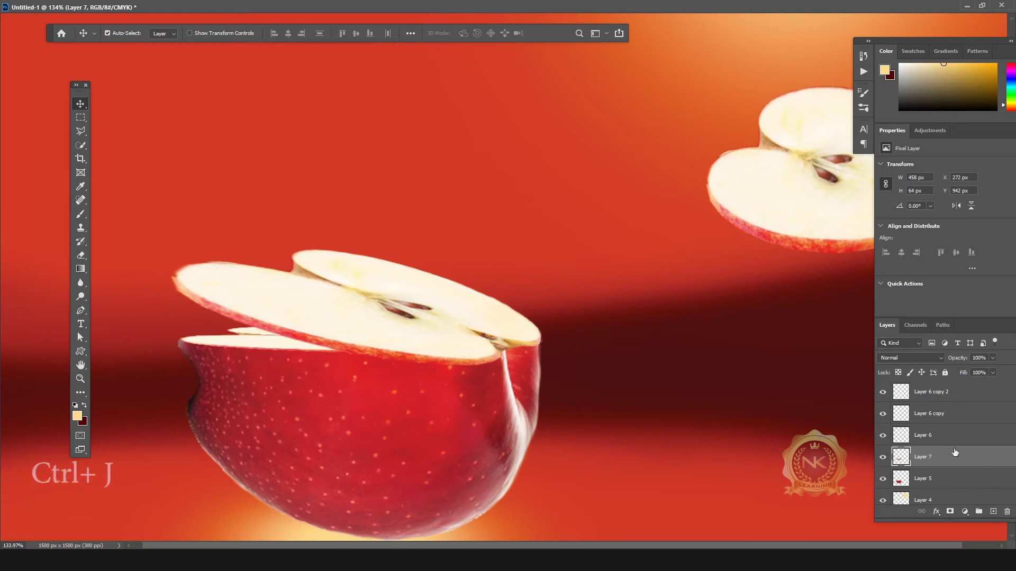
mouse_move(396, 377)
mouse_down()
mouse_move(477, 263)
mouse_move(370, 321)
mouse_up()
key(ctrl+shift+bracketright)
key(ctrl)
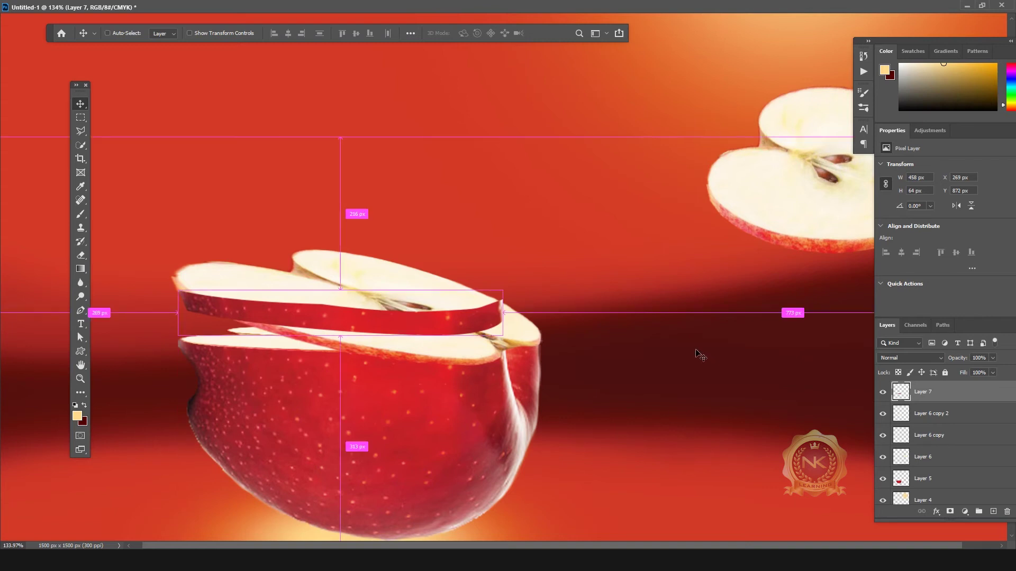
Skew the peel strip to match the slice's tilt and nudge it up.
key(ctrl+t)
drag(507, 315, 504, 365)
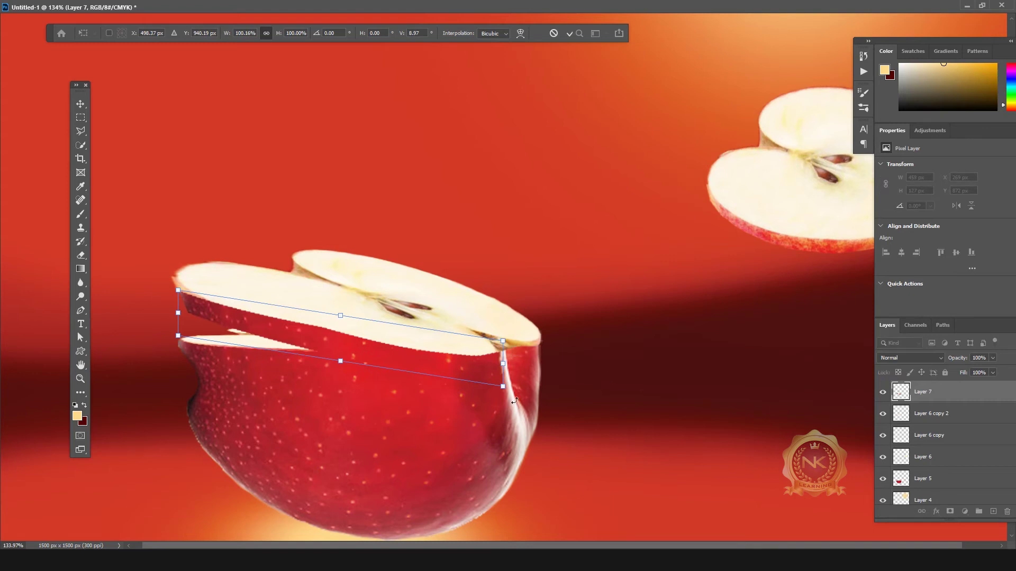
drag(502, 386, 500, 375)
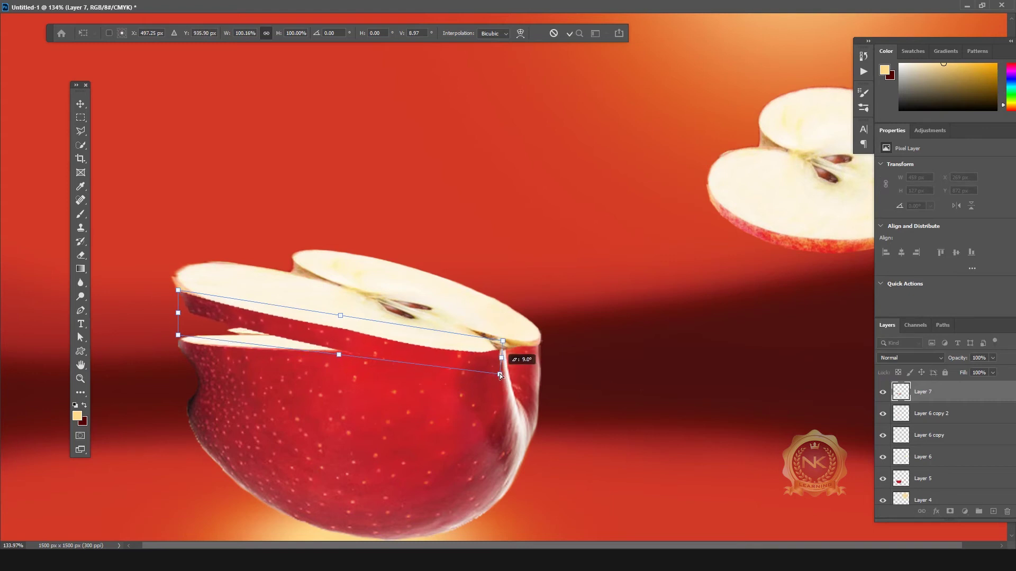
key(Return)
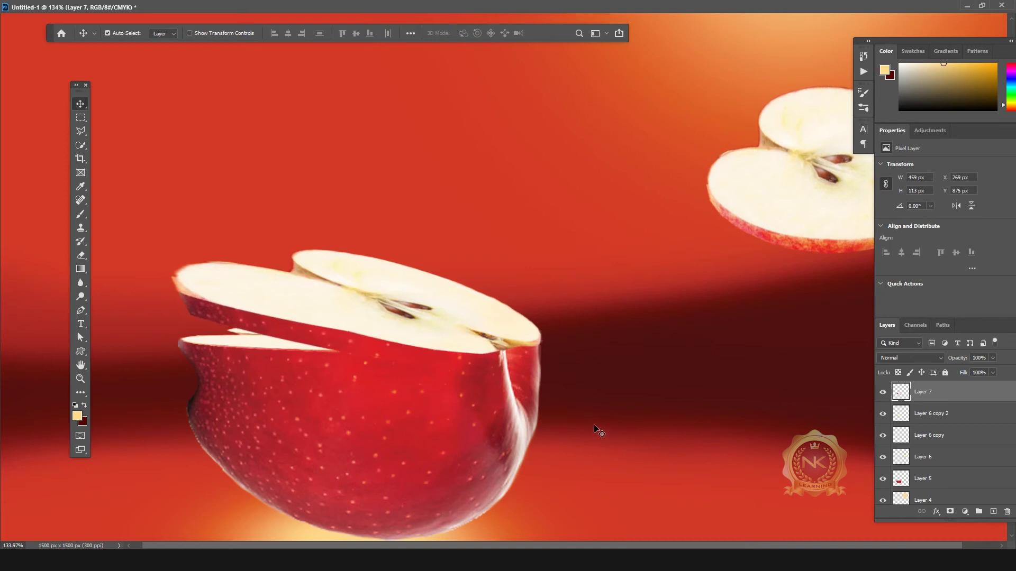
key(Up)
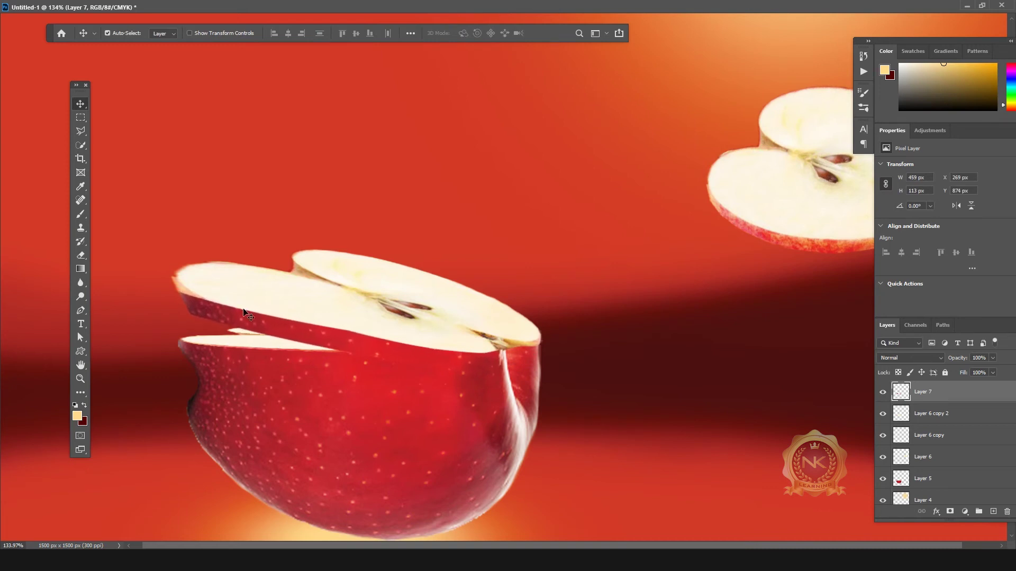
Skew the peel strip's left end upward and nudge the strip down two steps.
key(ctrl+t)
drag(178, 291, 168, 278)
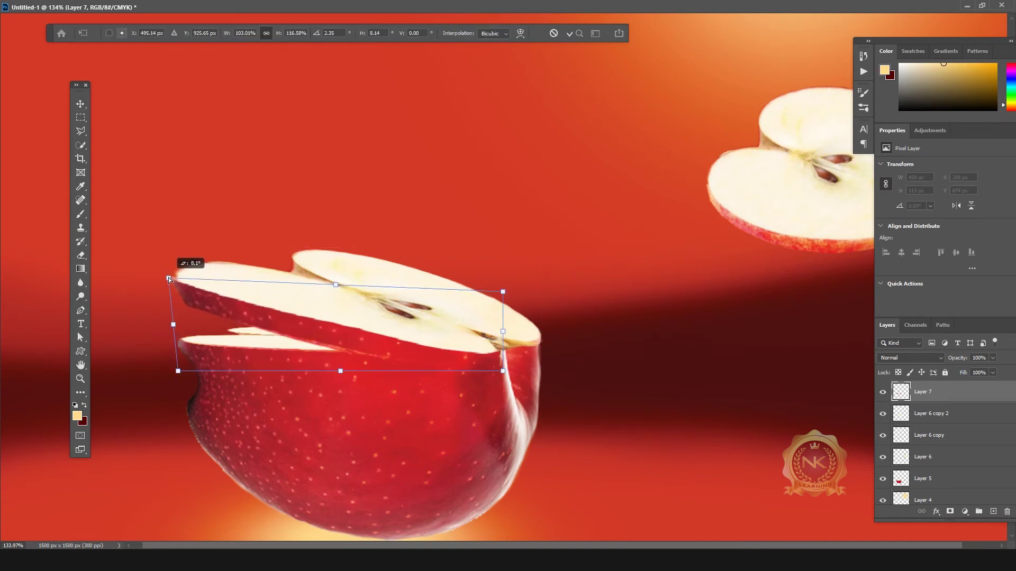
key(Return)
key(Down)
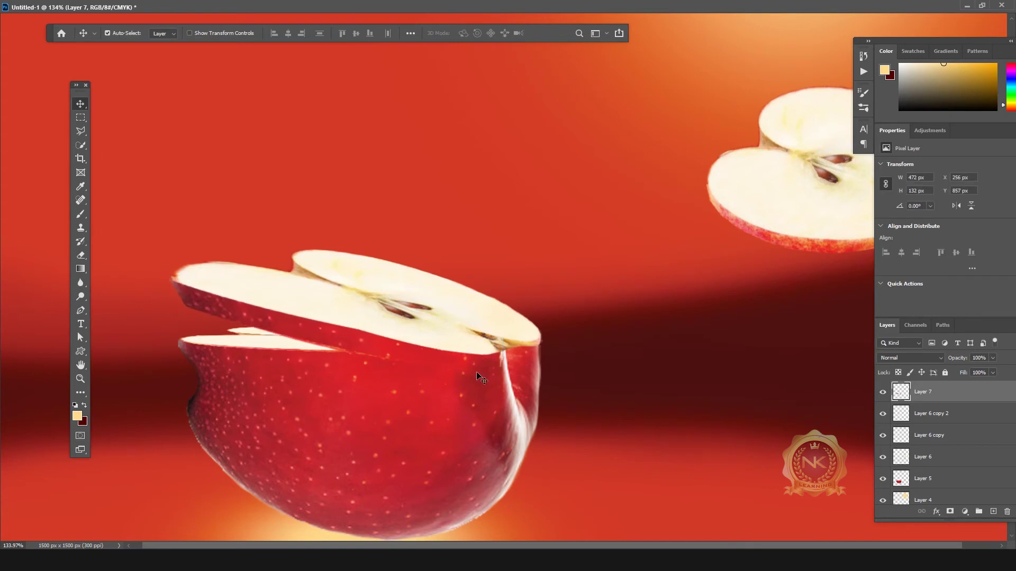
key(Down)
key(Down)
key(Down)
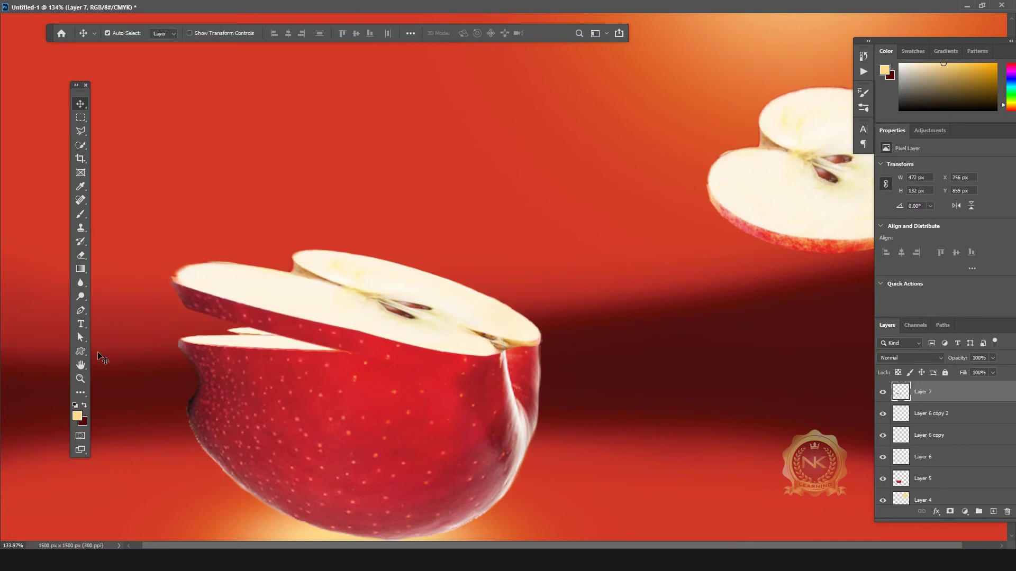
Lift the top slice with its peel to inspect the fit, undo, and select the apple's bottom-half layer.
click(81, 256)
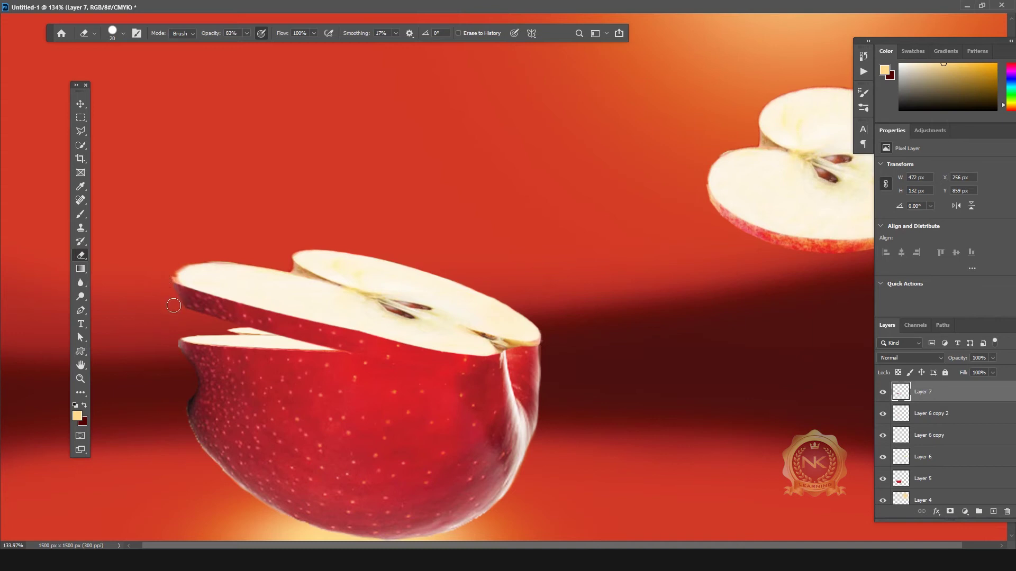
click(81, 104)
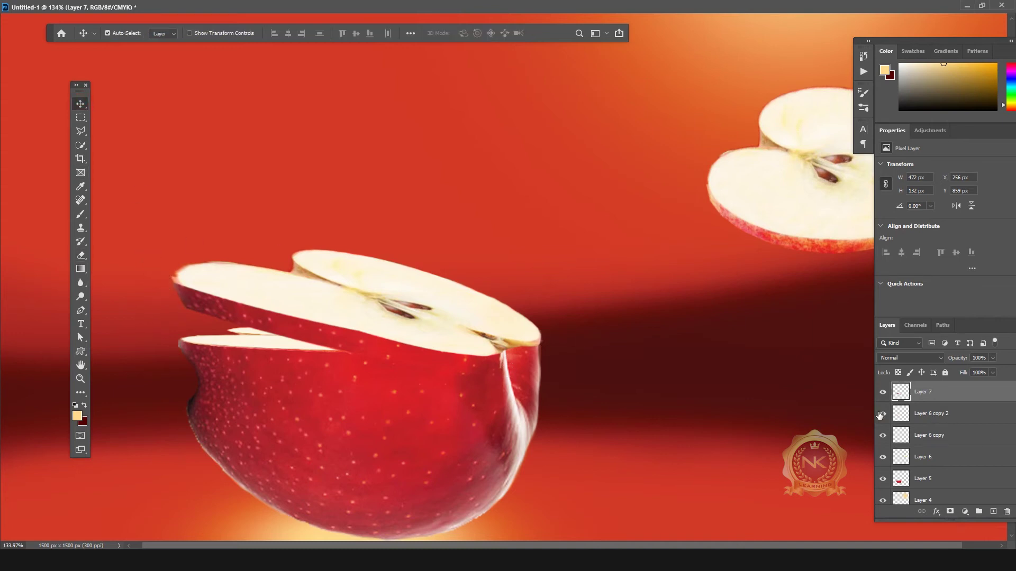
shift+click(931, 414)
drag(482, 334, 481, 247)
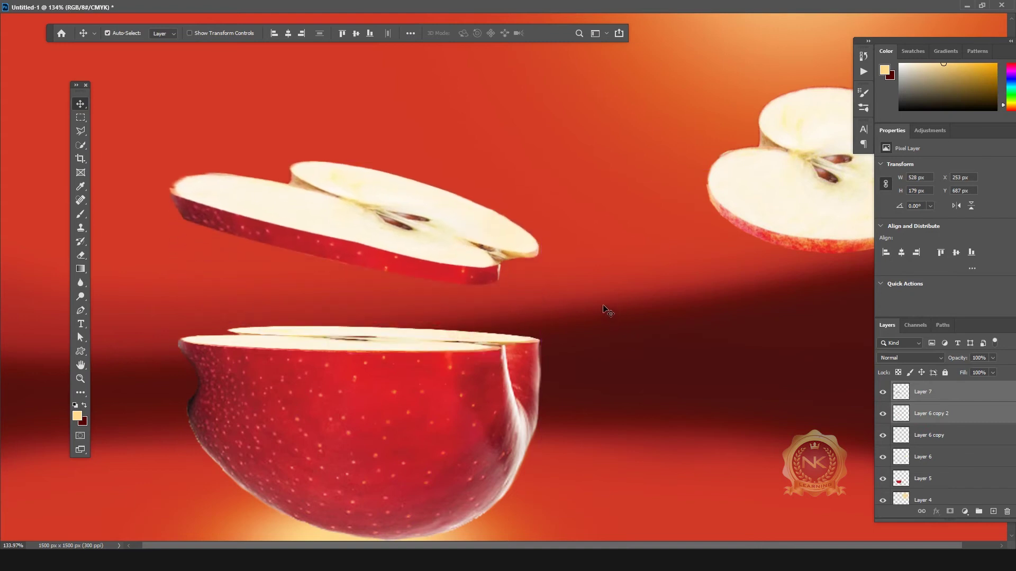
key(ctrl+z)
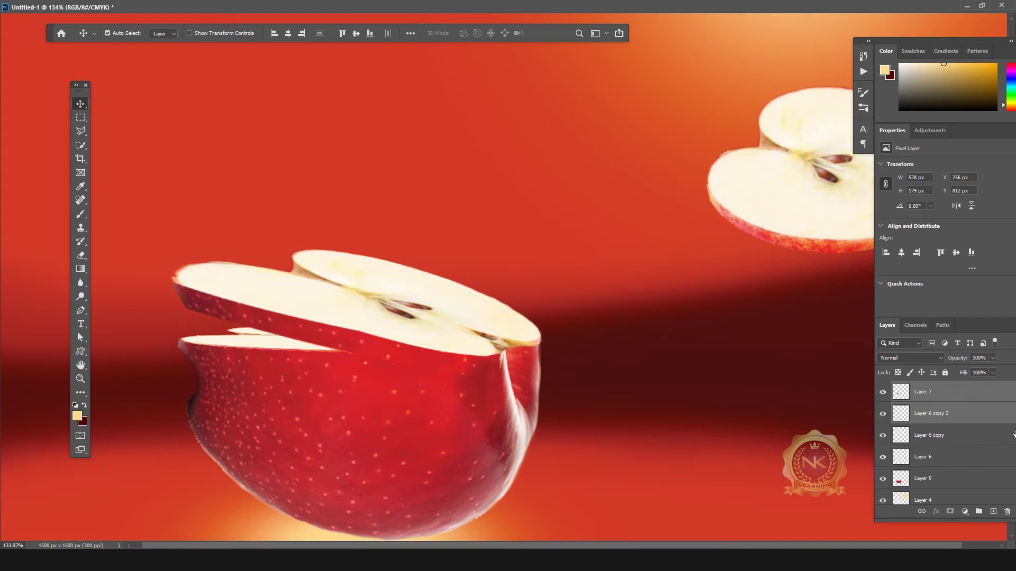
click(947, 482)
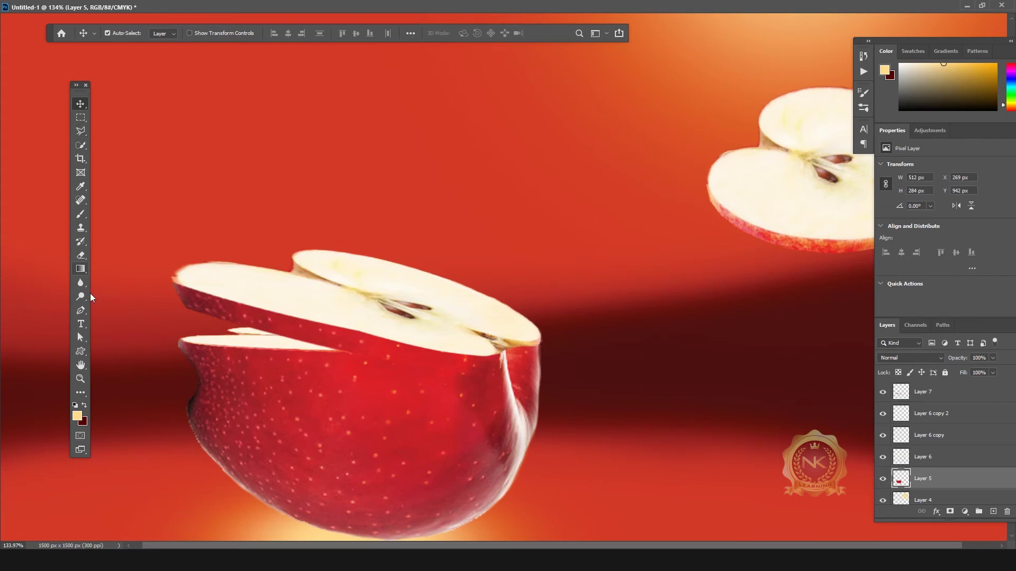
click(81, 311)
Copy a pen-traced wedge of the apple's right edge to a new layer and move it among the slice layers.
click(502, 343)
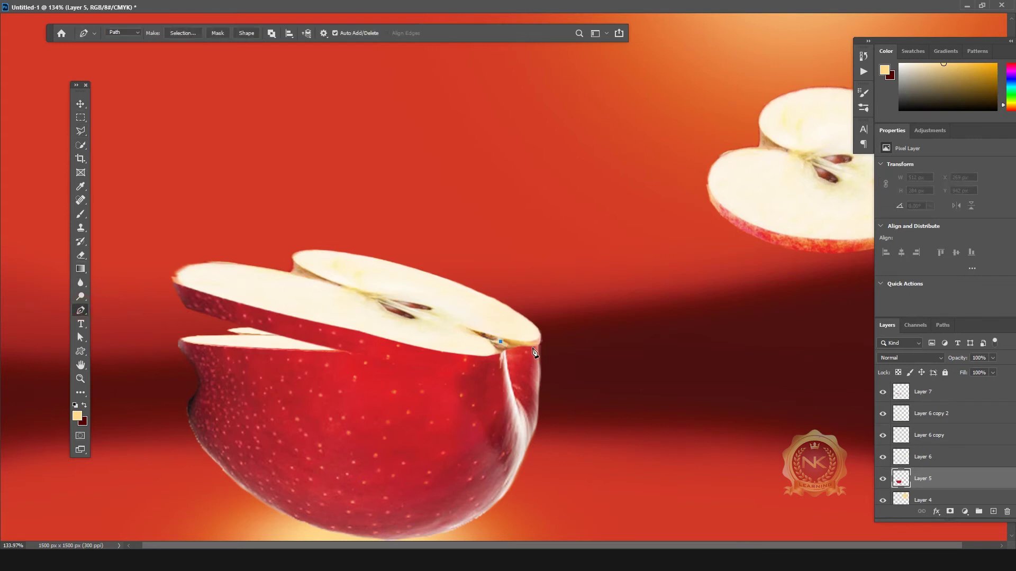
drag(554, 344, 538, 359)
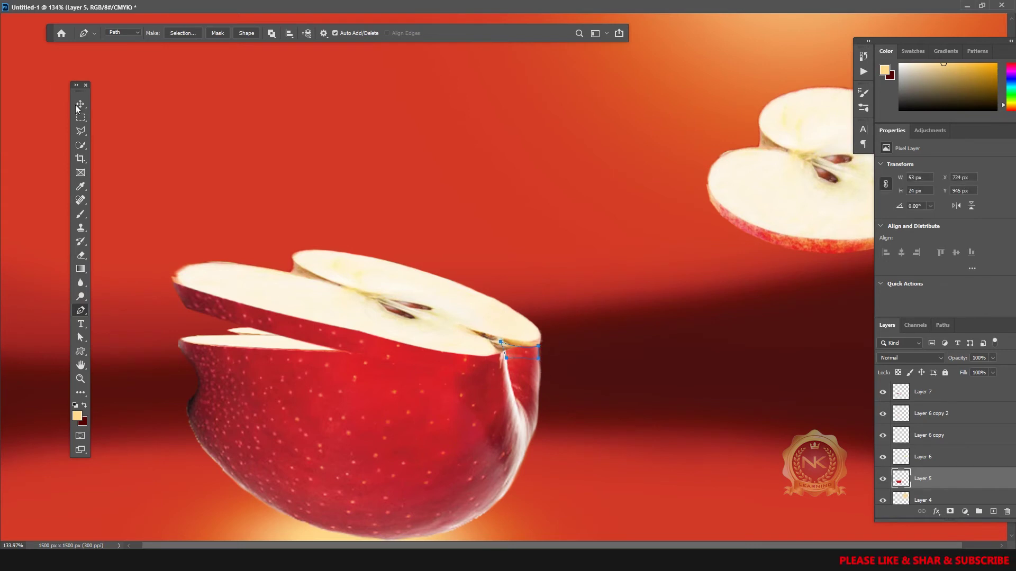
key(v)
key(ctrl+shift+alt+n)
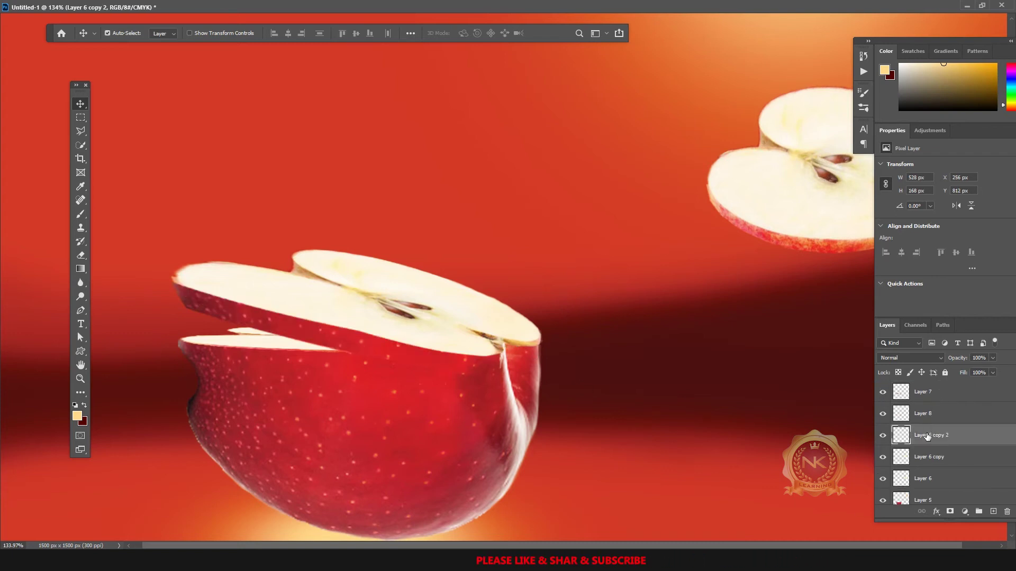
drag(928, 388, 894, 405)
Place the new edge piece (Layer 8) above Layer 6 copy 2 and select it alone.
drag(942, 435, 932, 410)
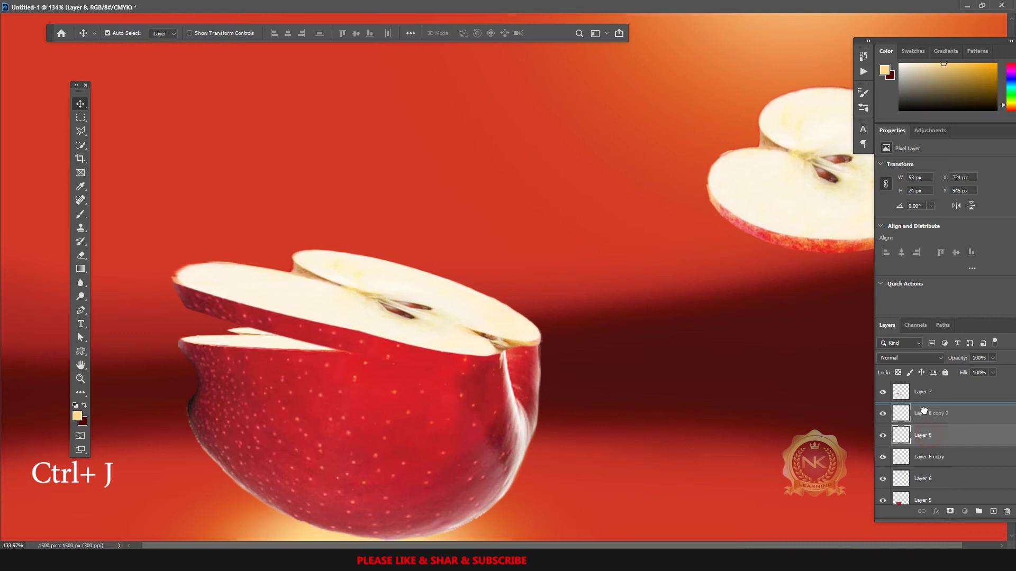
shift+click(942, 435)
shift+click(486, 312)
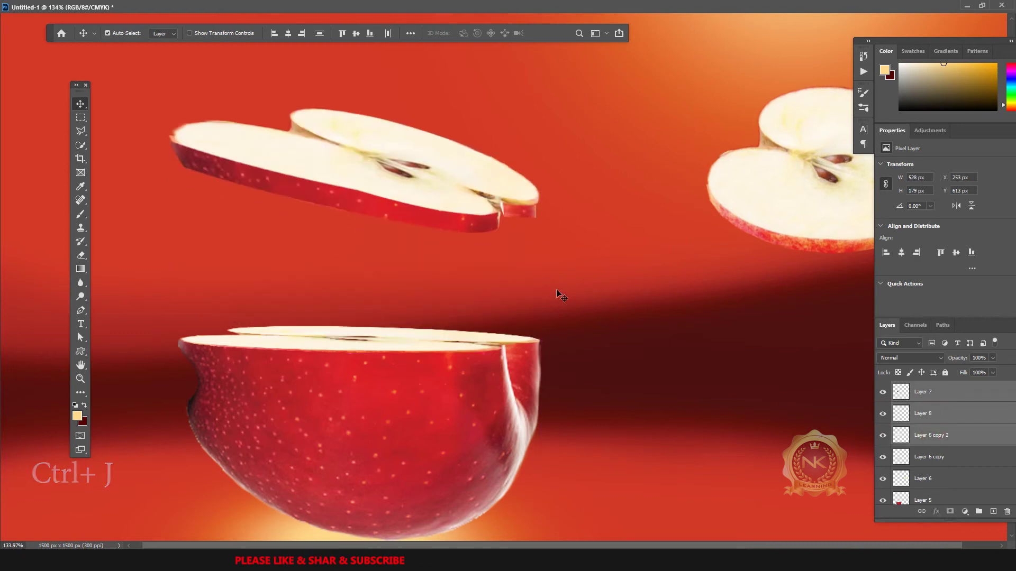
scroll(509, 230, up, 2)
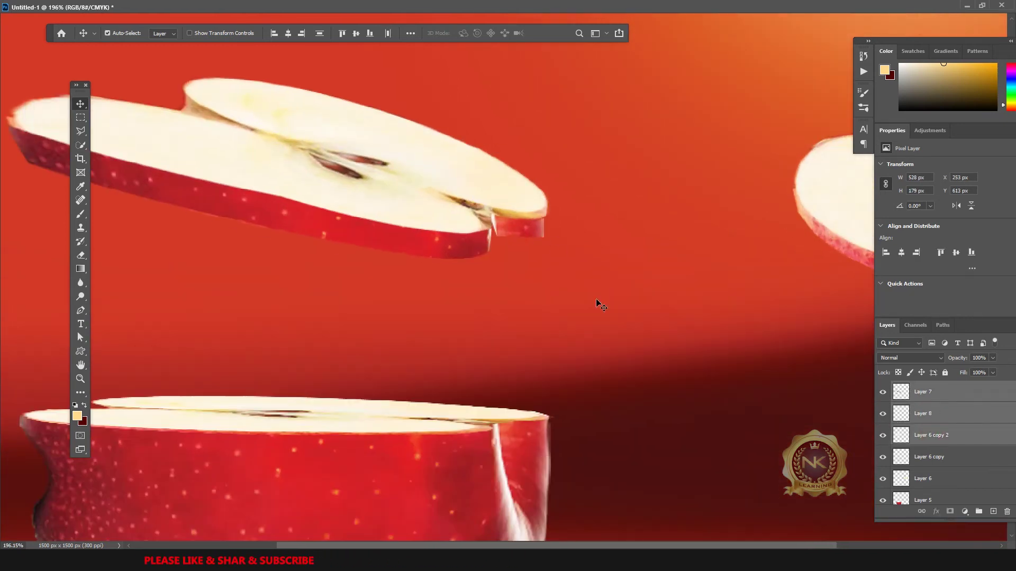
click(884, 413)
Skew the edge piece to fit the top slice's right end, then select Layers 7, 8 and 6 copy 2.
key(ctrl+t)
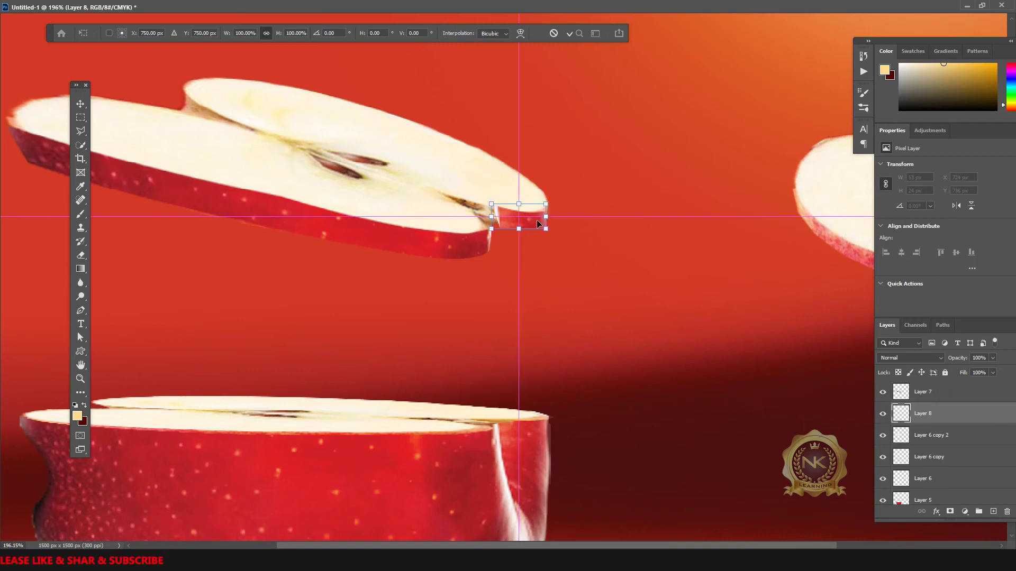
mouse_move(491, 217)
mouse_down()
mouse_move(479, 227)
mouse_move(513, 205)
mouse_up()
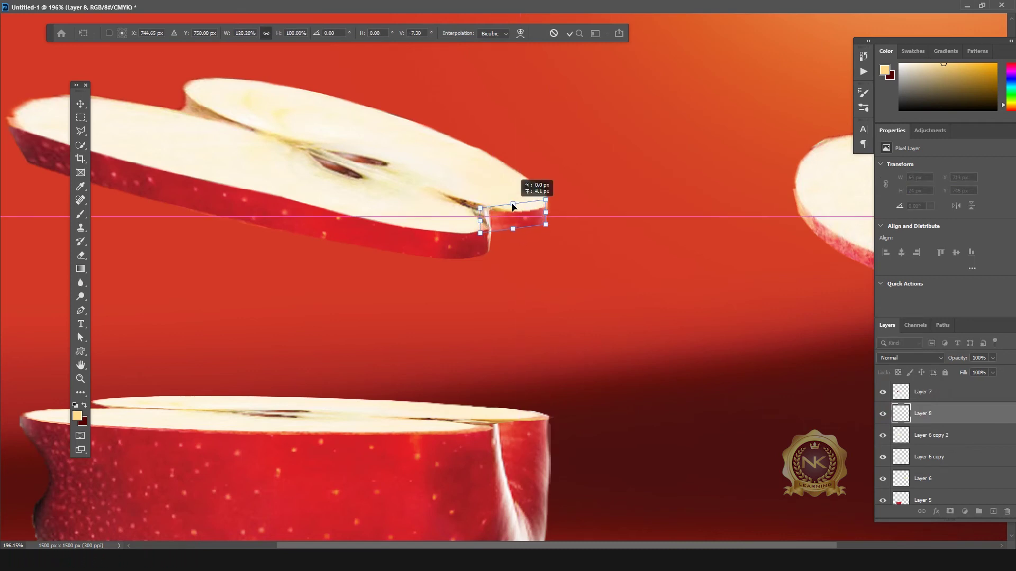
key(Return)
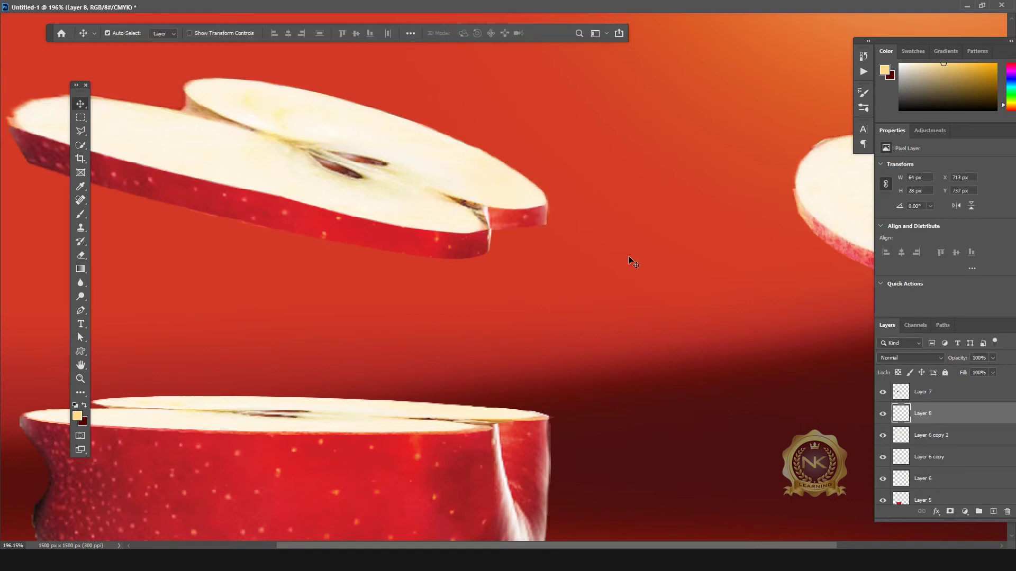
key(e)
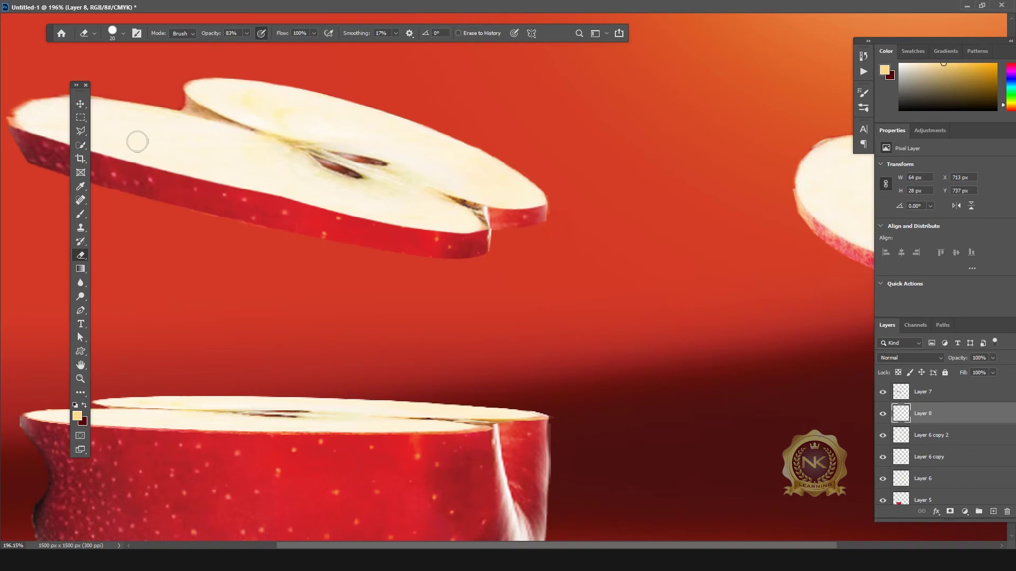
key(v)
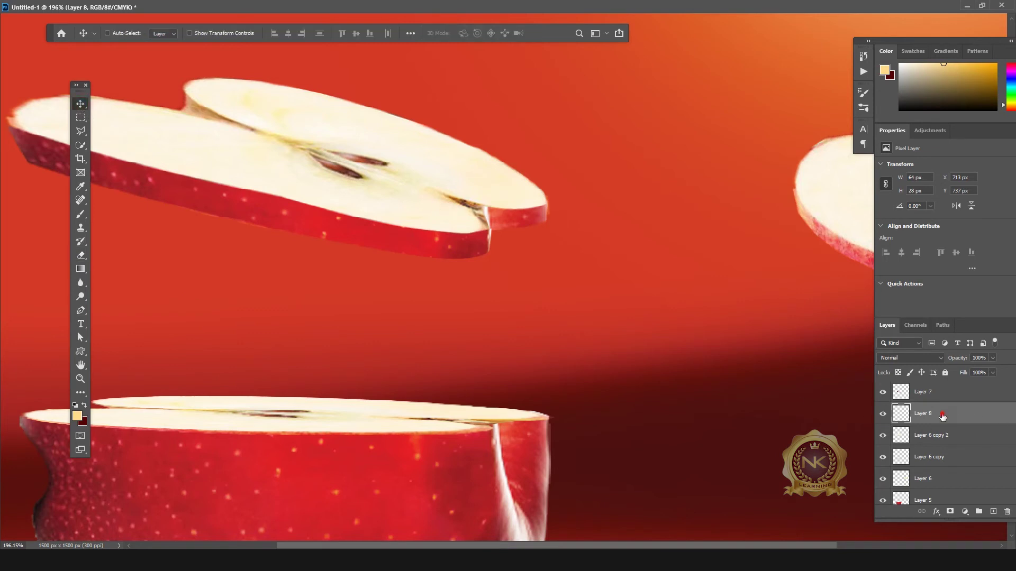
click(944, 435)
shift+click(951, 391)
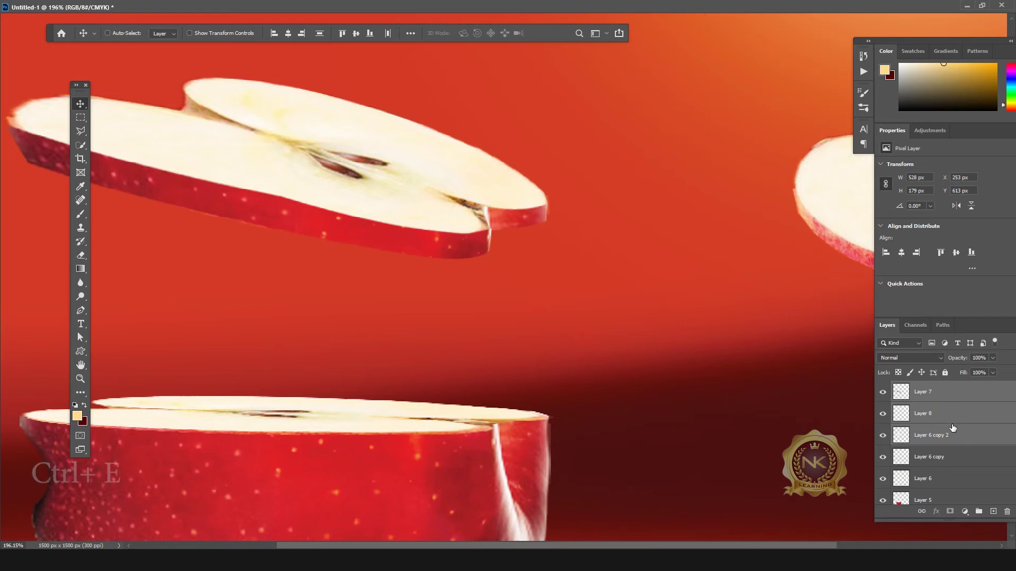
Merge the three top slice layers into one and move the slice down onto the apple half.
key(ctrl+e)
click(882, 392)
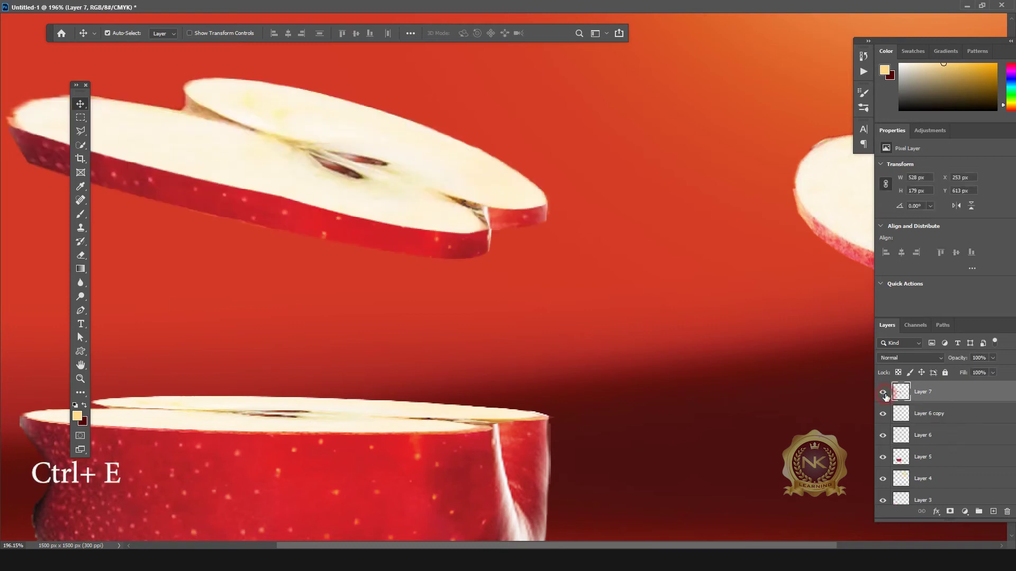
scroll(441, 315, down, 5)
drag(401, 229, 406, 317)
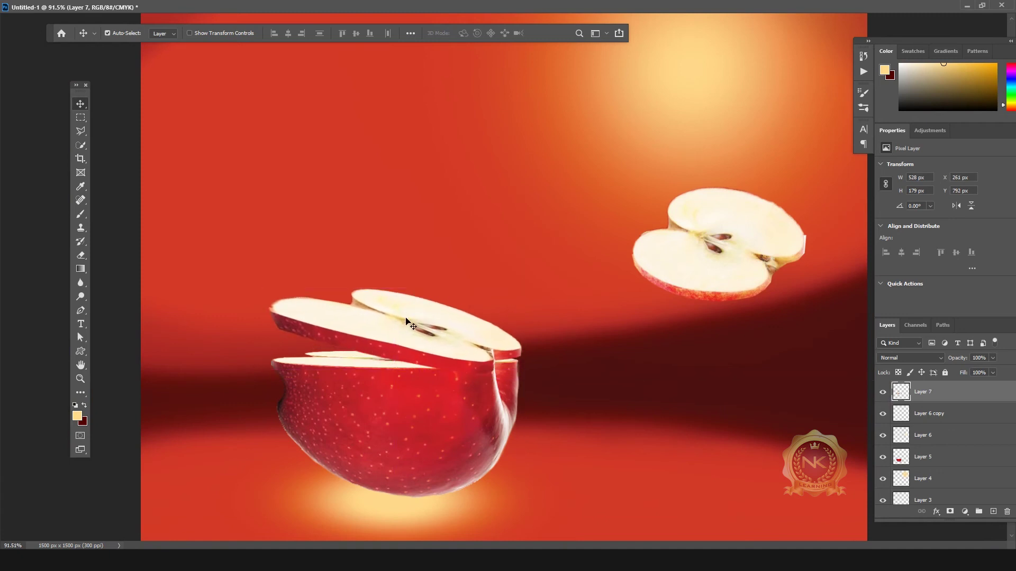
key(ctrl+t)
mouse_move(539, 267)
mouse_down()
mouse_move(555, 256)
mouse_move(556, 279)
mouse_up()
key(Return)
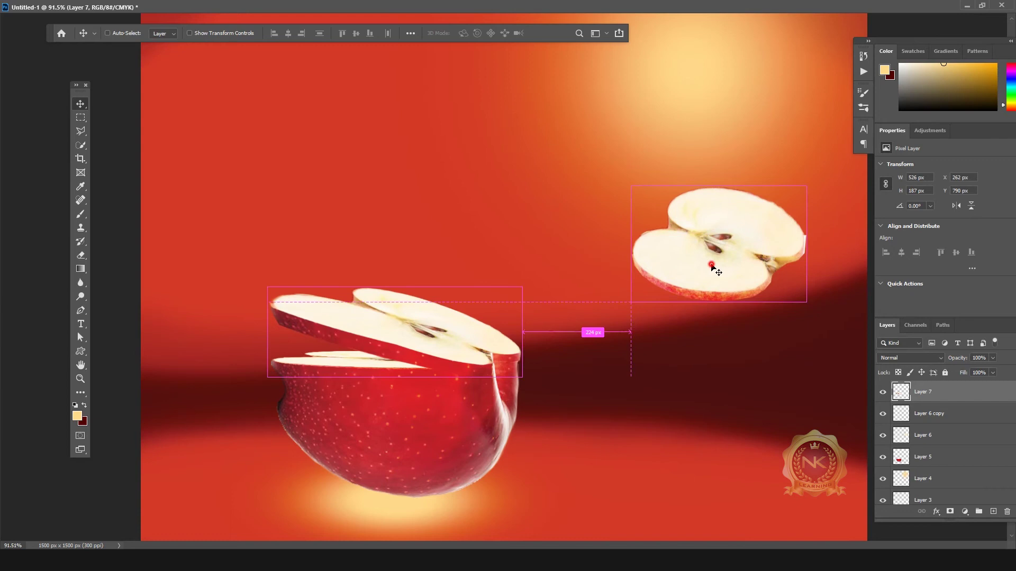
Delete the separate right-hand apple slice and settle the top slice slightly down-right.
click(711, 264)
key(Delete)
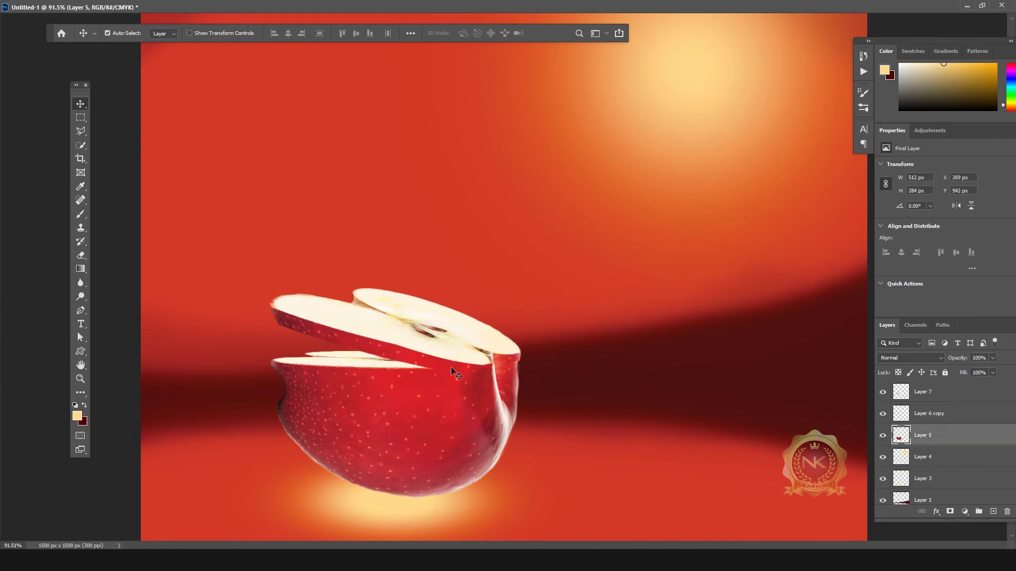
click(427, 345)
drag(429, 339, 431, 341)
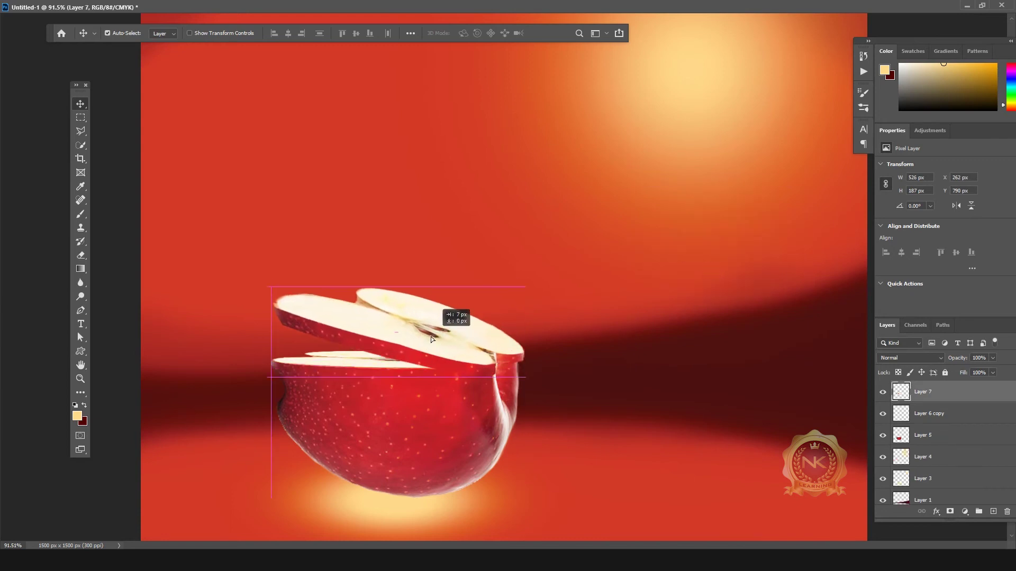
key(ctrl)
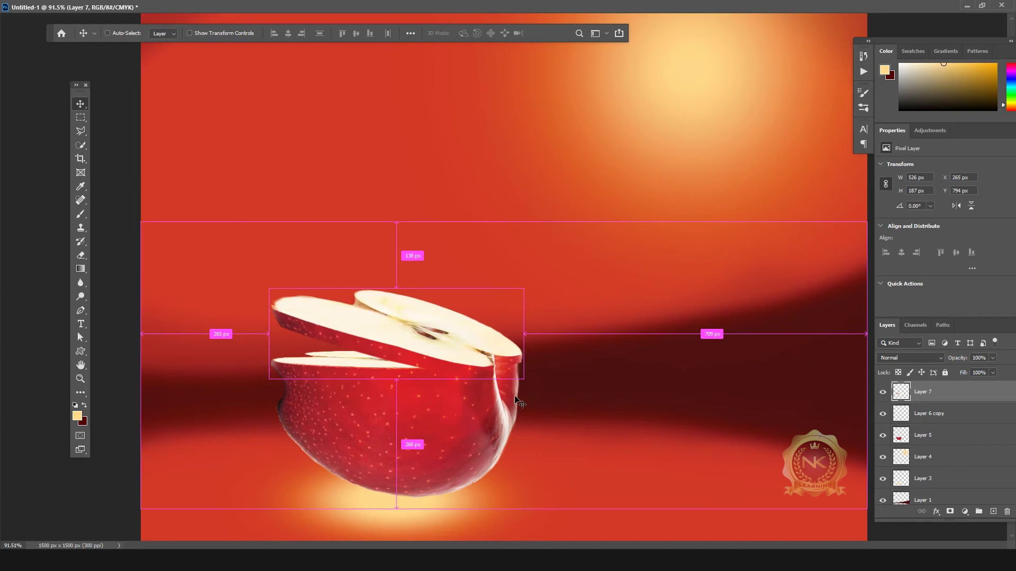
Duplicate the top slice and rotate the copy about ten degrees above the original.
drag(388, 338, 391, 318)
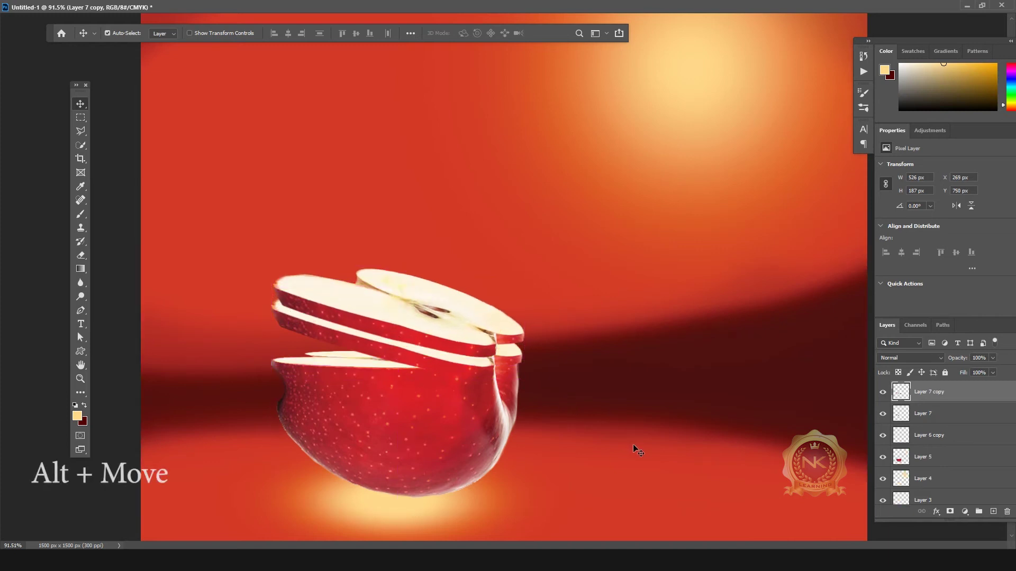
key(Down)
key(Down)
key(Down)
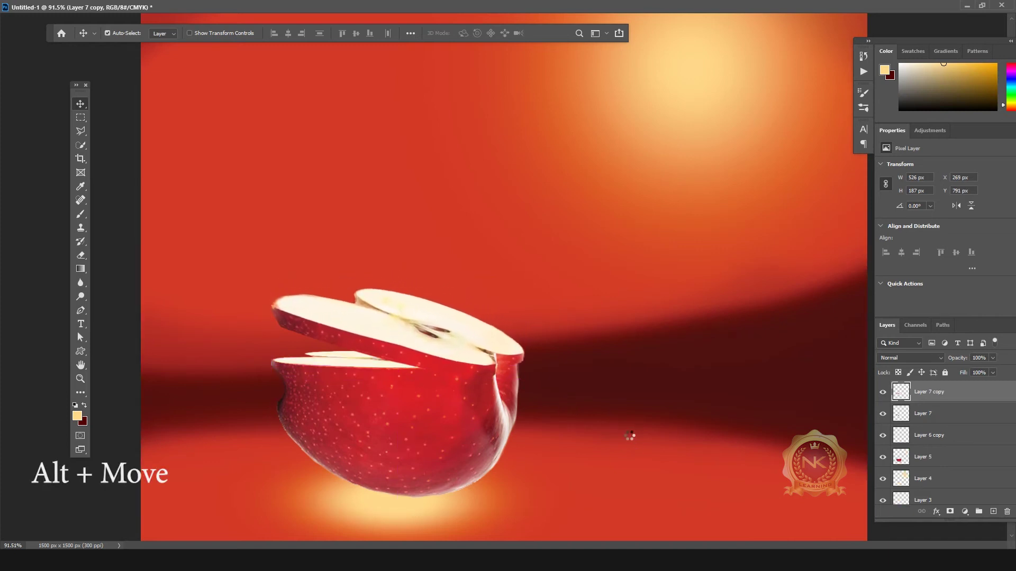
key(ctrl+t)
mouse_move(572, 260)
mouse_down()
mouse_move(585, 272)
mouse_move(557, 307)
mouse_up()
drag(467, 359, 470, 336)
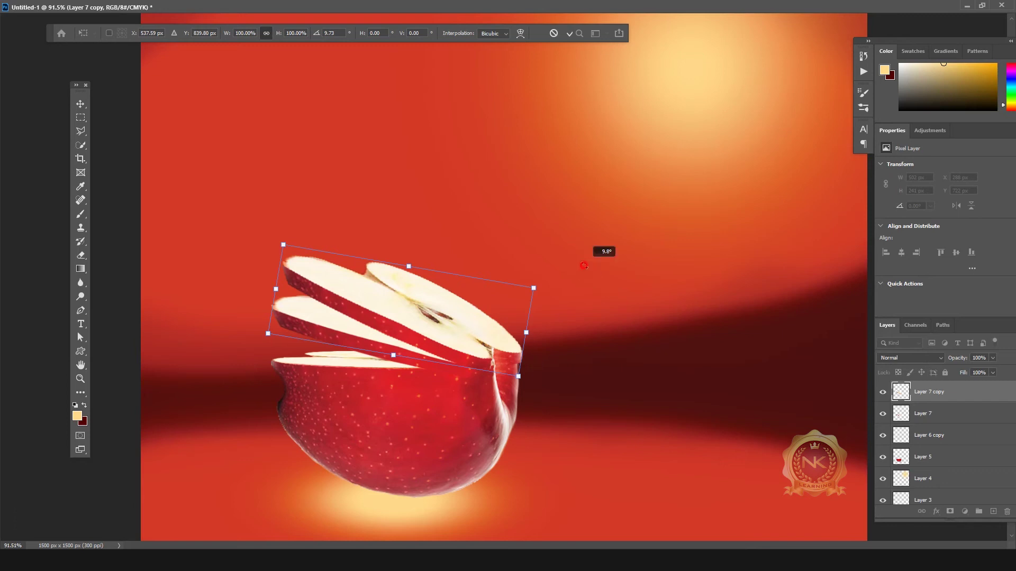
drag(584, 265, 587, 266)
Nudge the tilted copy into place, apply it, then shift both top slices left with Layer 7.
key(Left)
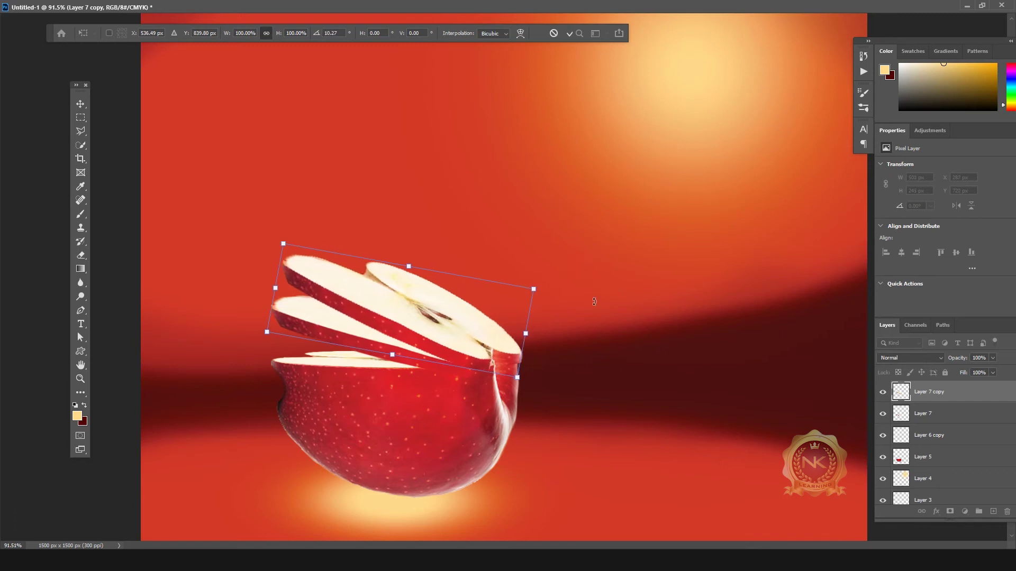
key(Left)
drag(465, 331, 468, 331)
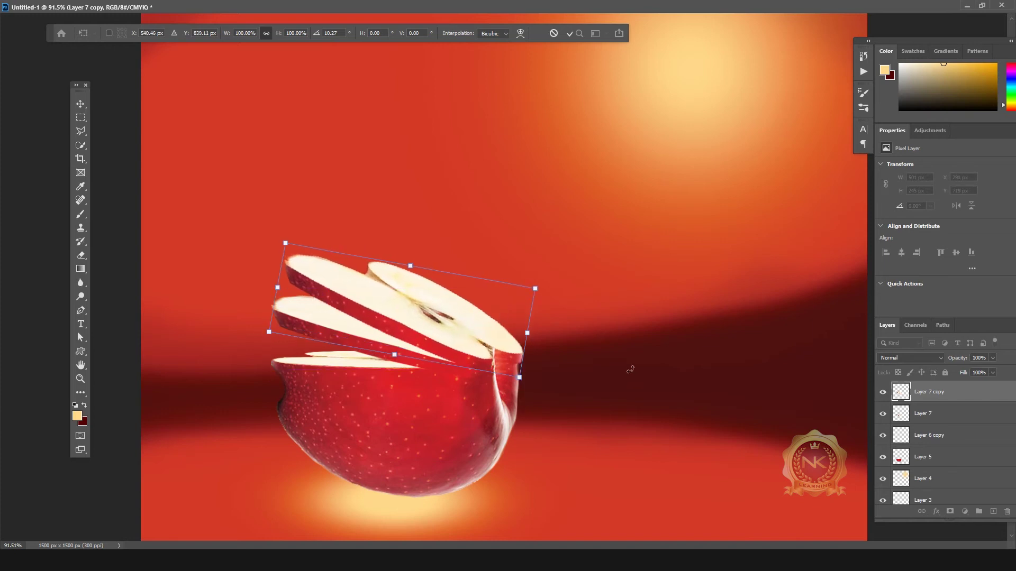
key(Return)
ctrl+click(954, 422)
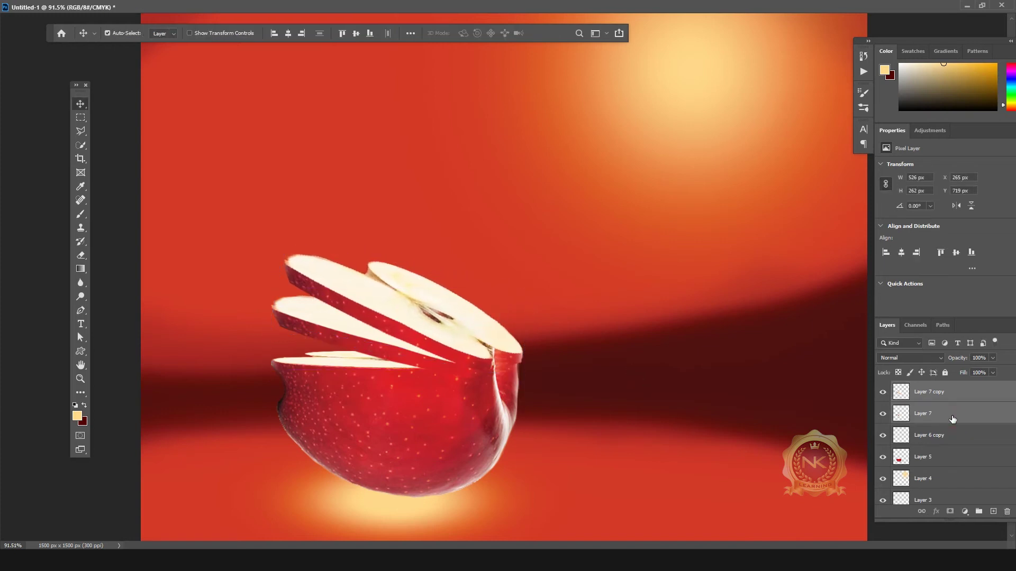
key(Left)
key(Left)
key(Left)
key(Left)
key(Left)
key(Left)
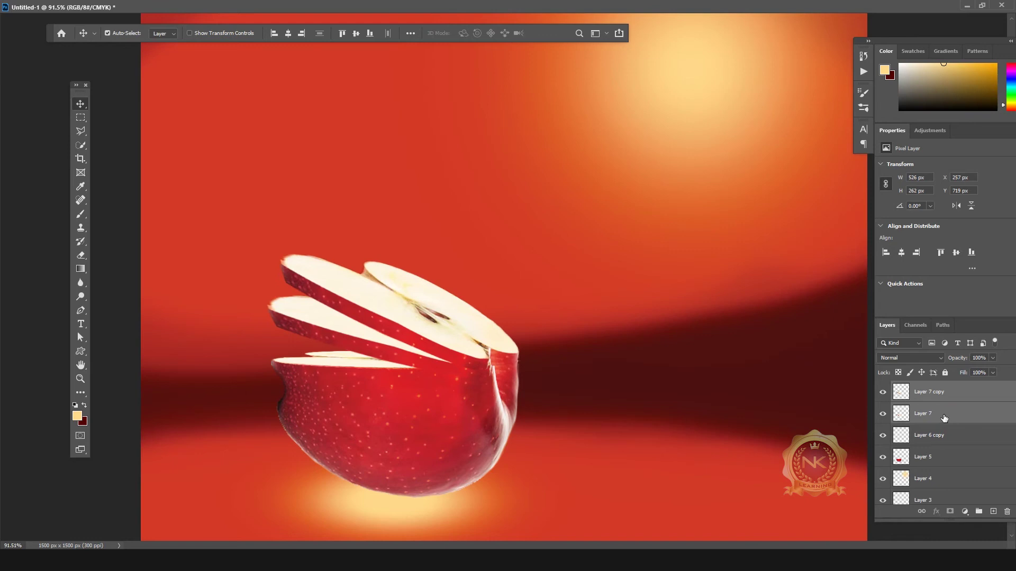
Duplicate Layer 7 copy and rotate the new copy further up-right, then fit the poster in view.
key(Right)
key(Right)
key(Right)
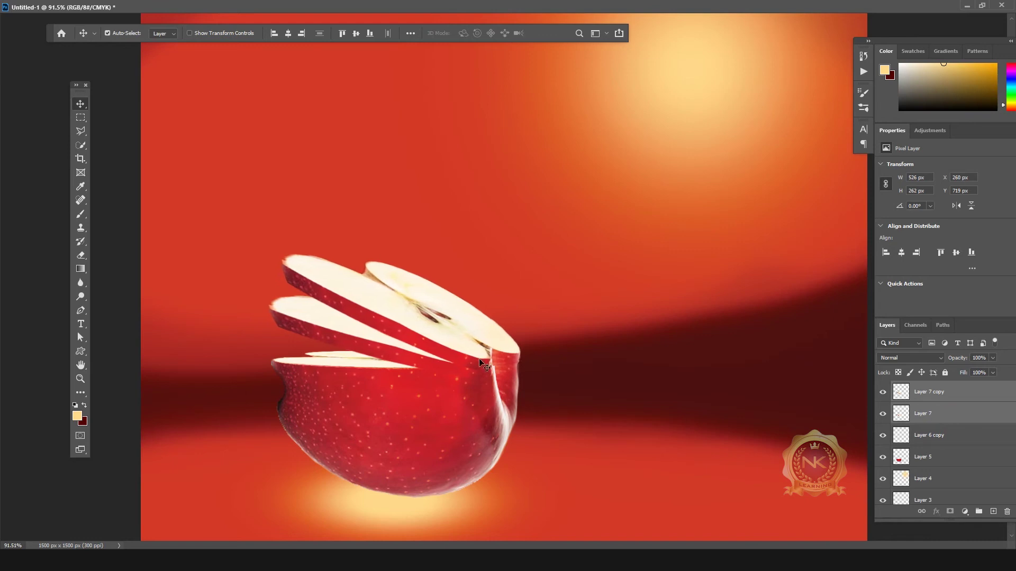
click(956, 391)
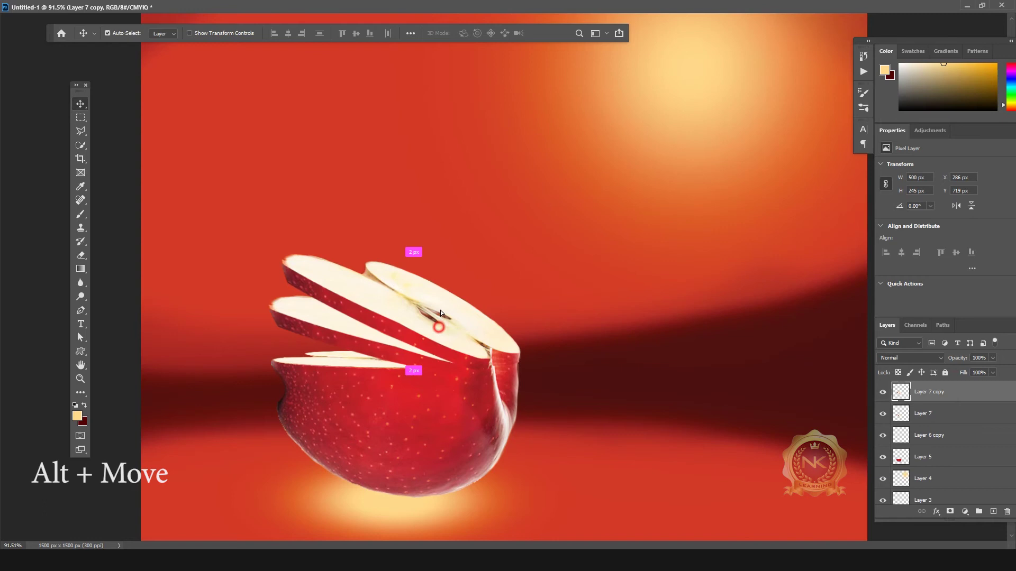
drag(440, 310, 440, 318)
key(ctrl+t)
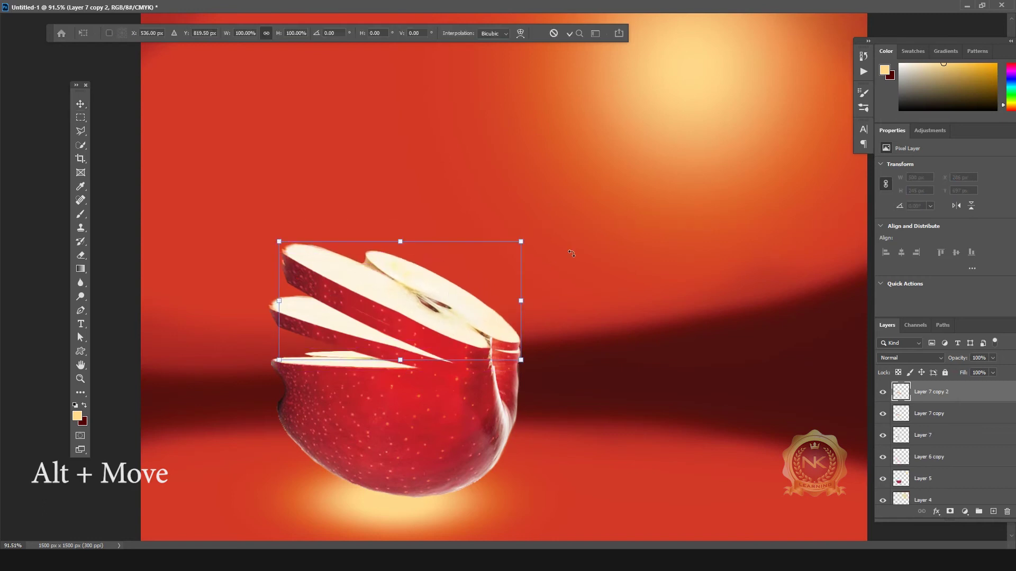
drag(597, 197, 599, 232)
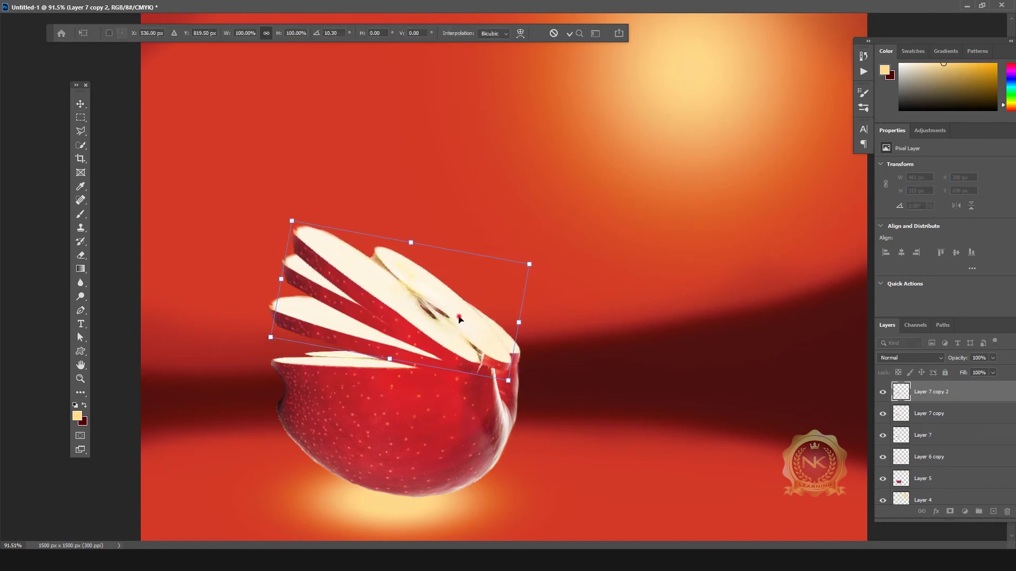
drag(458, 319, 472, 307)
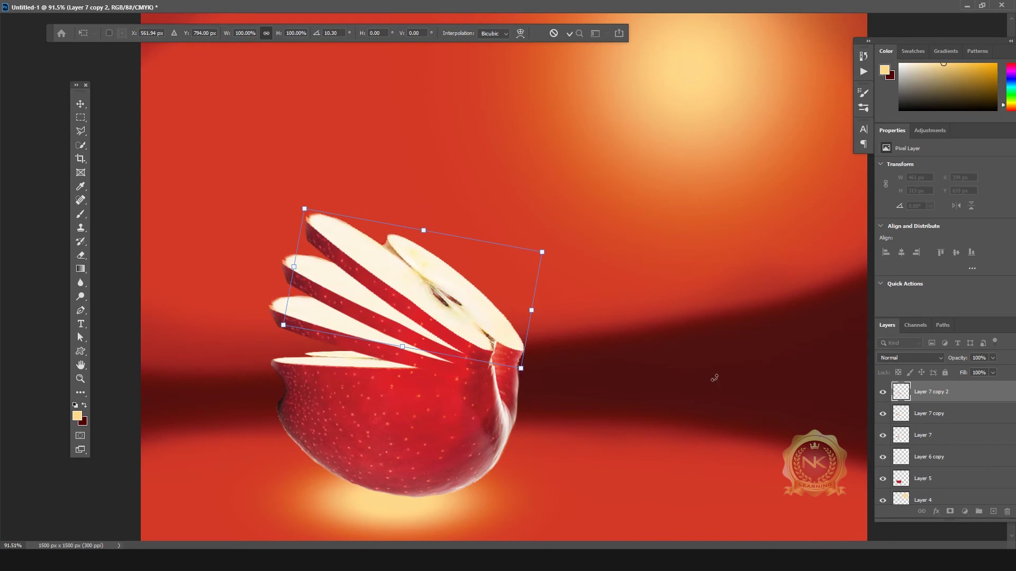
key(Return)
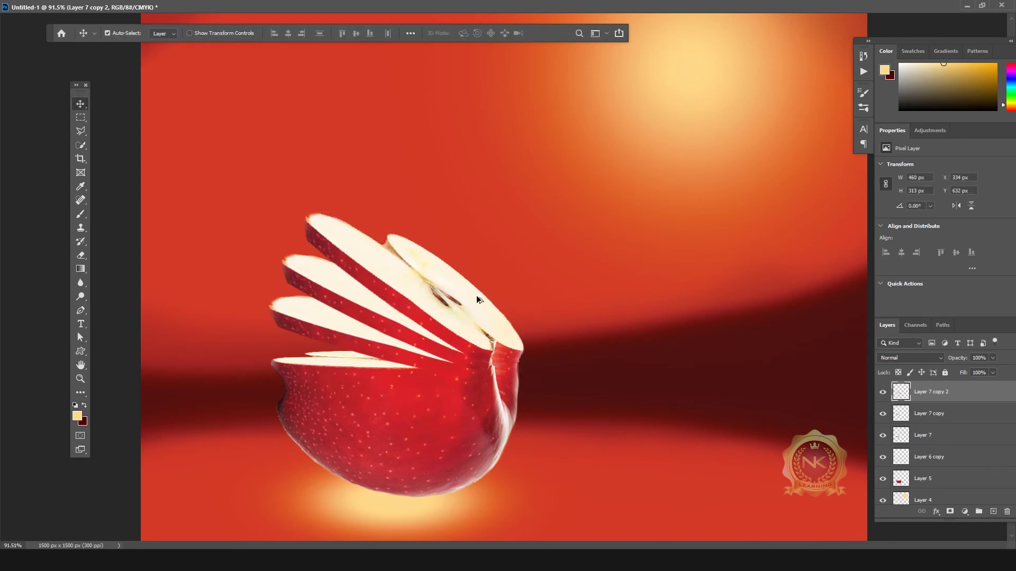
key(ctrl+0)
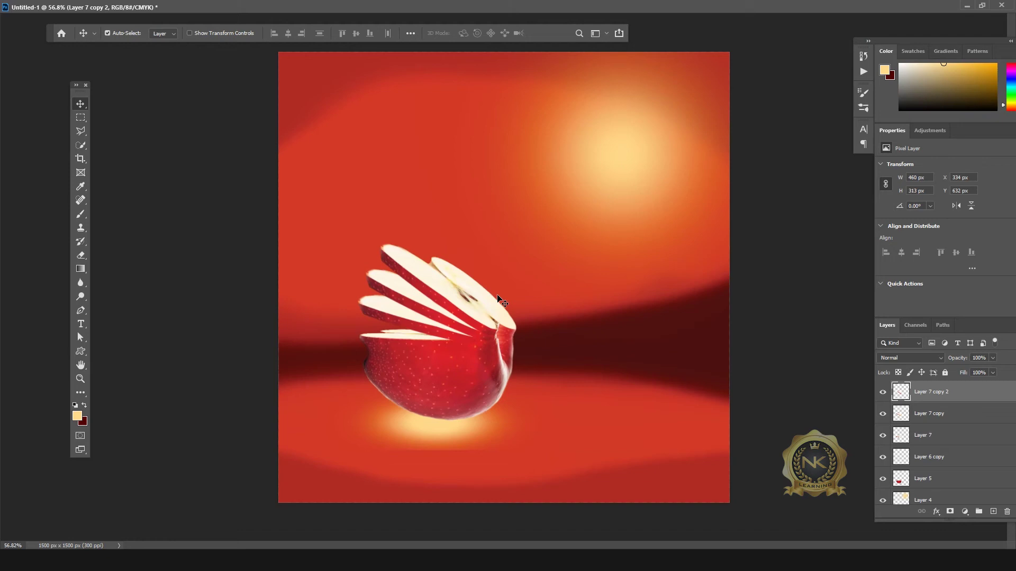
Erase the jagged left tips of the Layer 7 copy and Layer 7 slices, then fit the poster in view.
click(79, 255)
scroll(480, 249, up, 5)
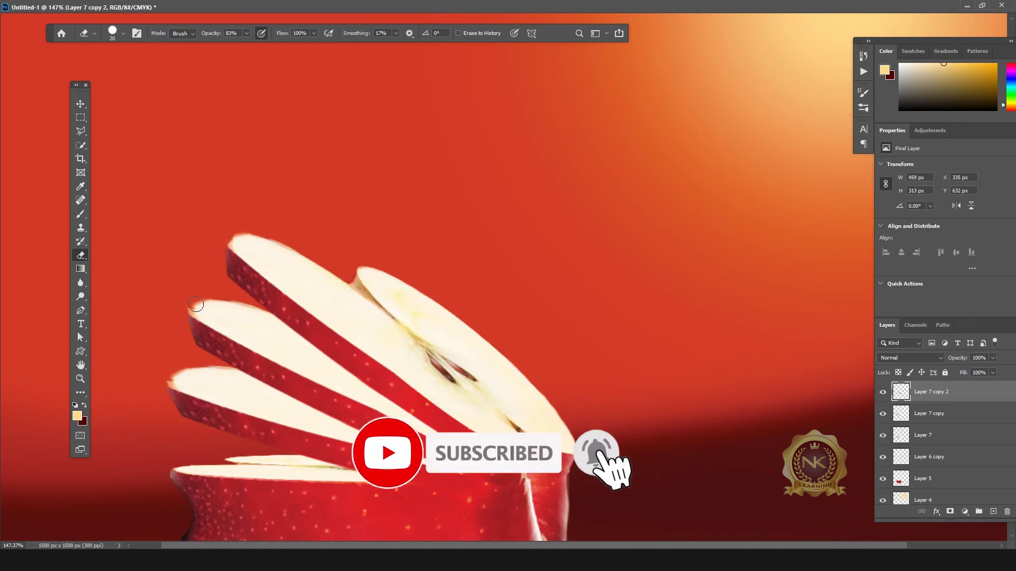
key(v)
click(232, 400)
key(e)
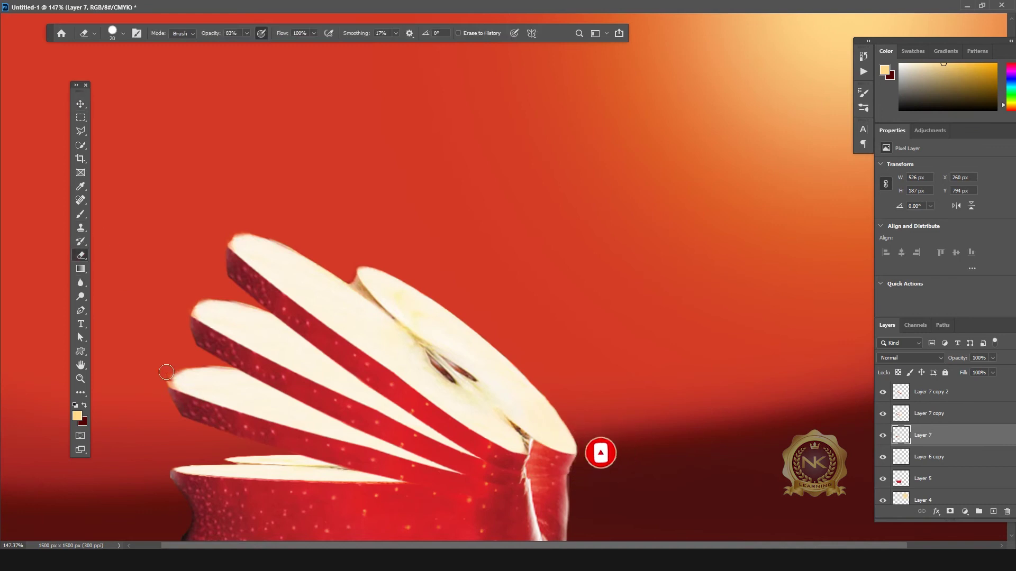
ctrl+click(165, 402)
key(v)
key(ctrl+0)
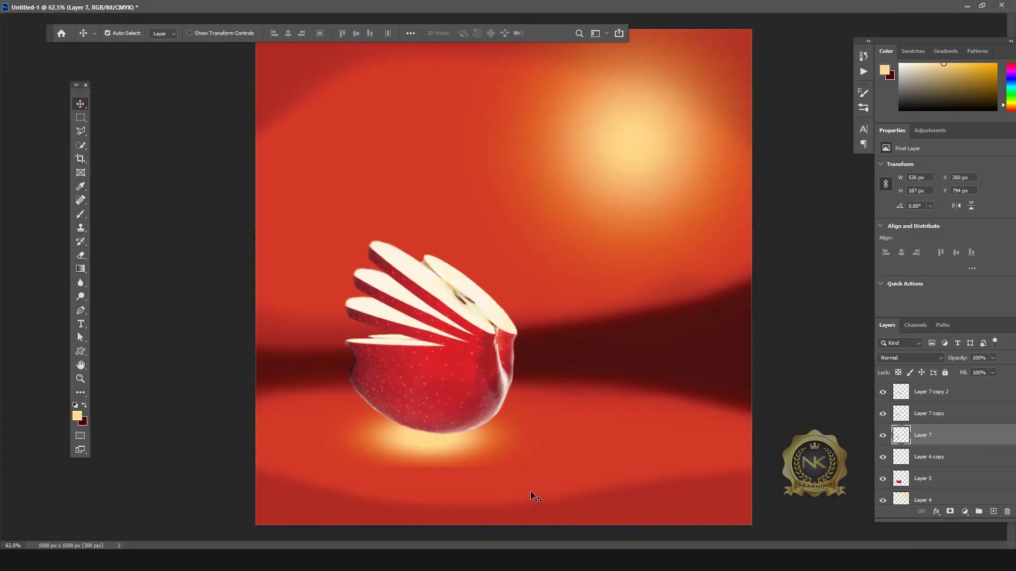
alt+scroll(530, 491, down, 3)
Select the slice layers with the apple's lower half and scale the whole apple down slightly.
click(947, 391)
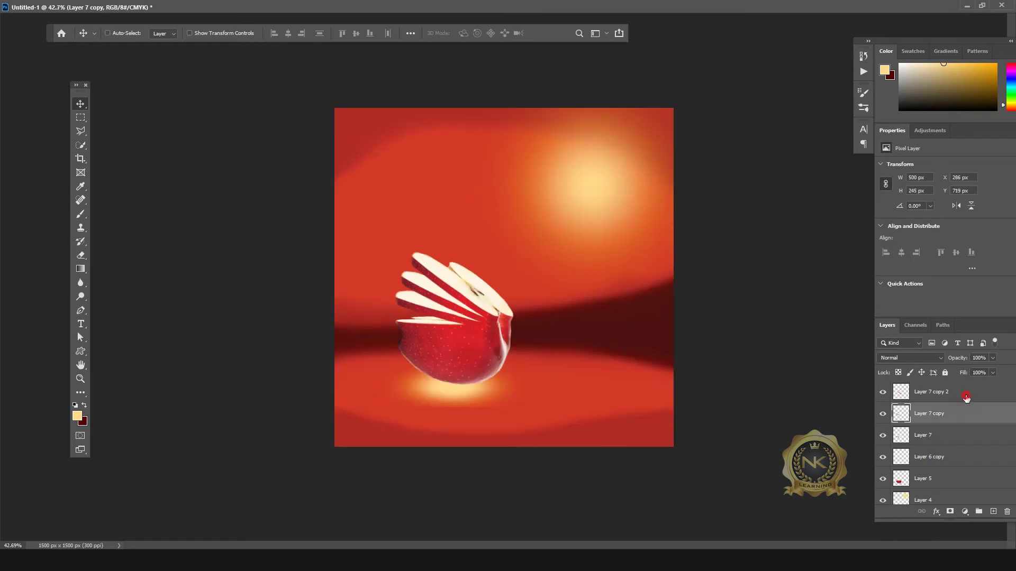
shift+click(948, 456)
shift+click(953, 479)
drag(439, 327, 456, 338)
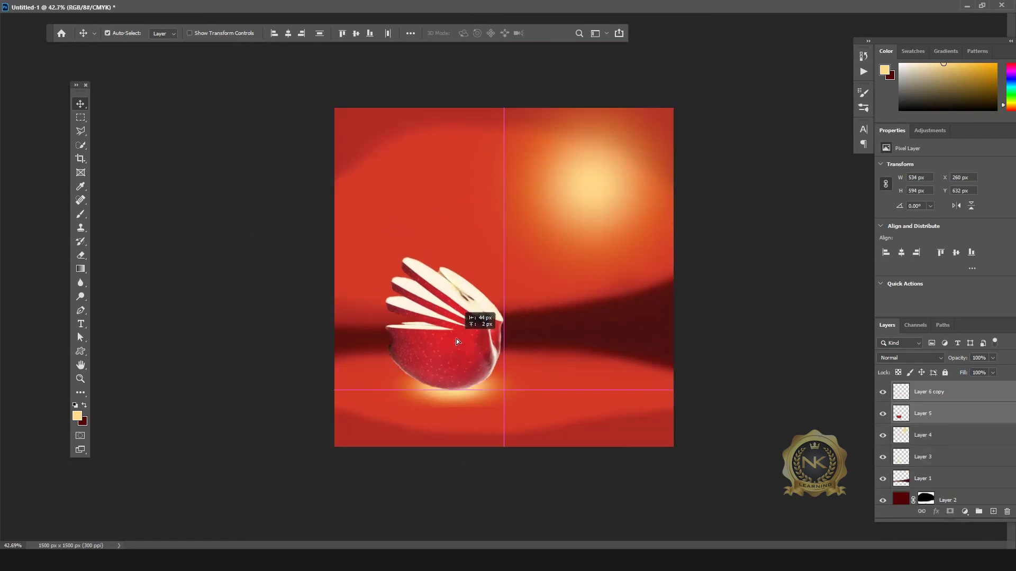
key(ctrl+t)
drag(383, 245, 394, 257)
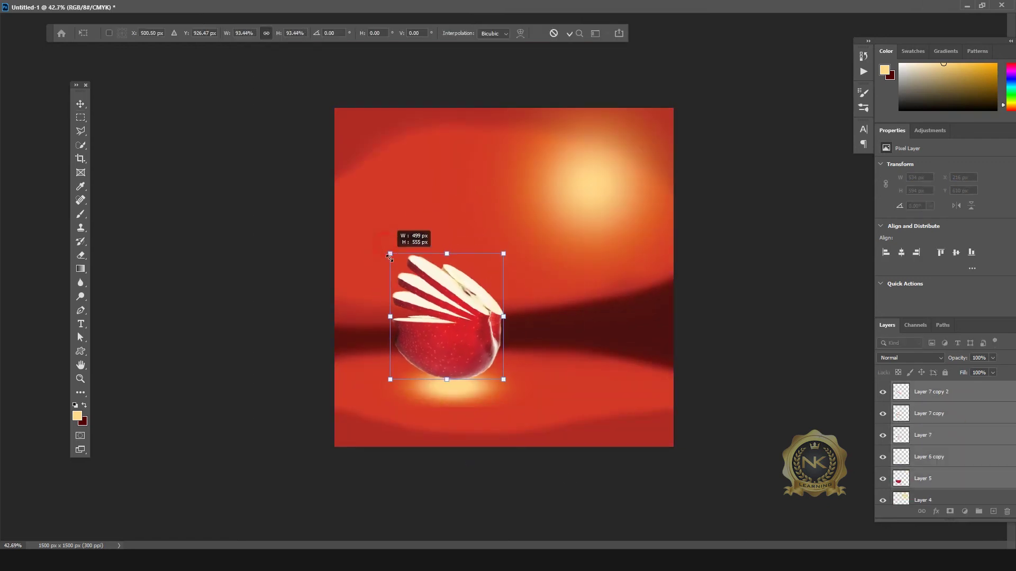
key(Return)
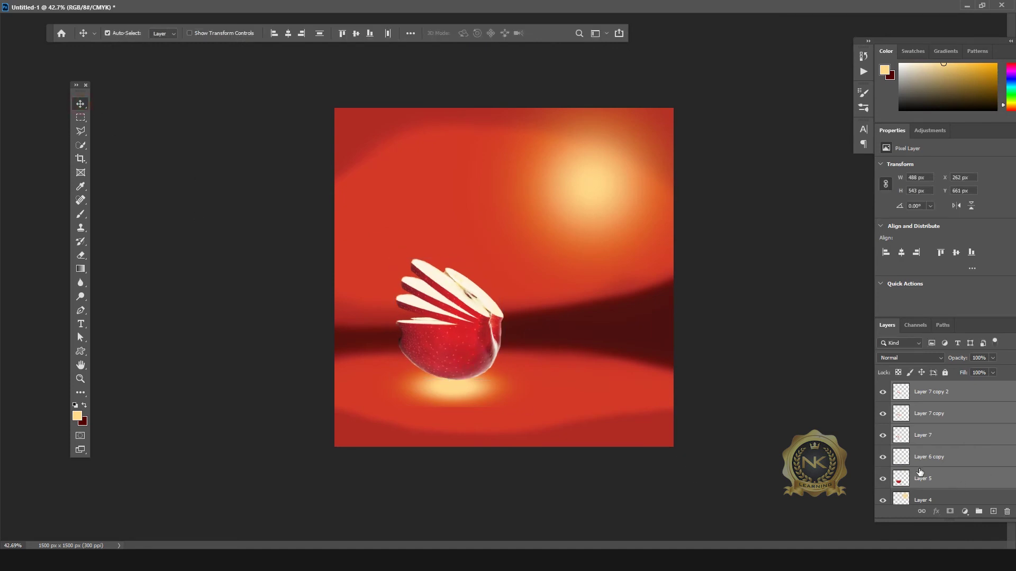
Squash the apple's lower half (Layer 5) vertically for a flatter base.
click(921, 477)
key(ctrl+t)
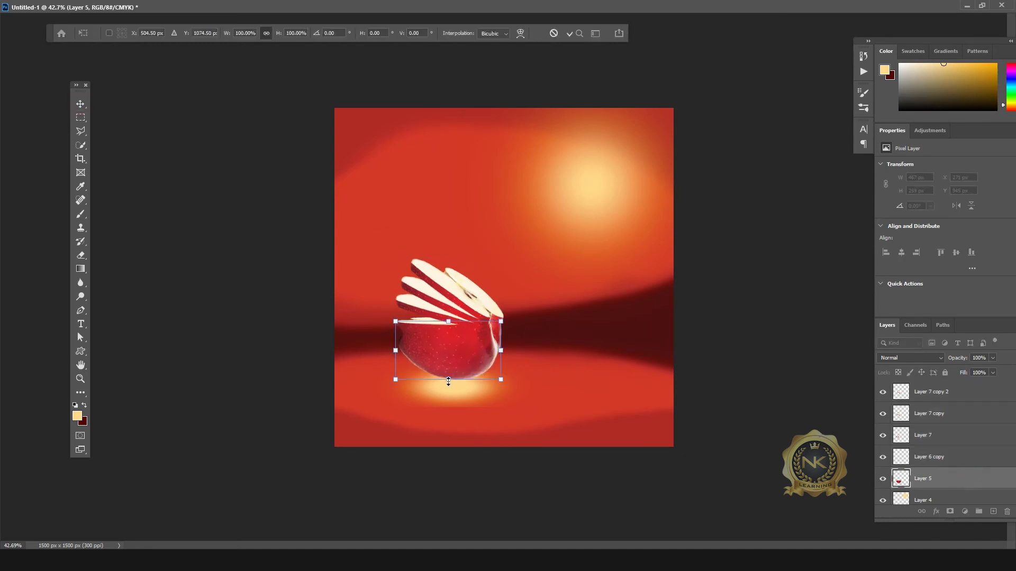
drag(449, 381, 448, 369)
key(Return)
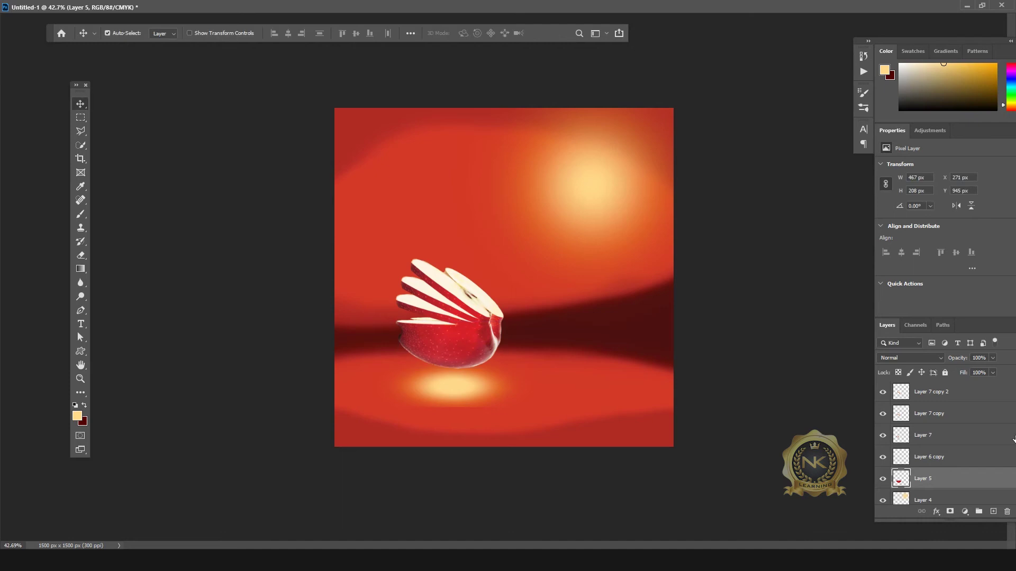
Move the apple down and drag the glow beneath it.
shift+click(955, 392)
drag(497, 349, 492, 366)
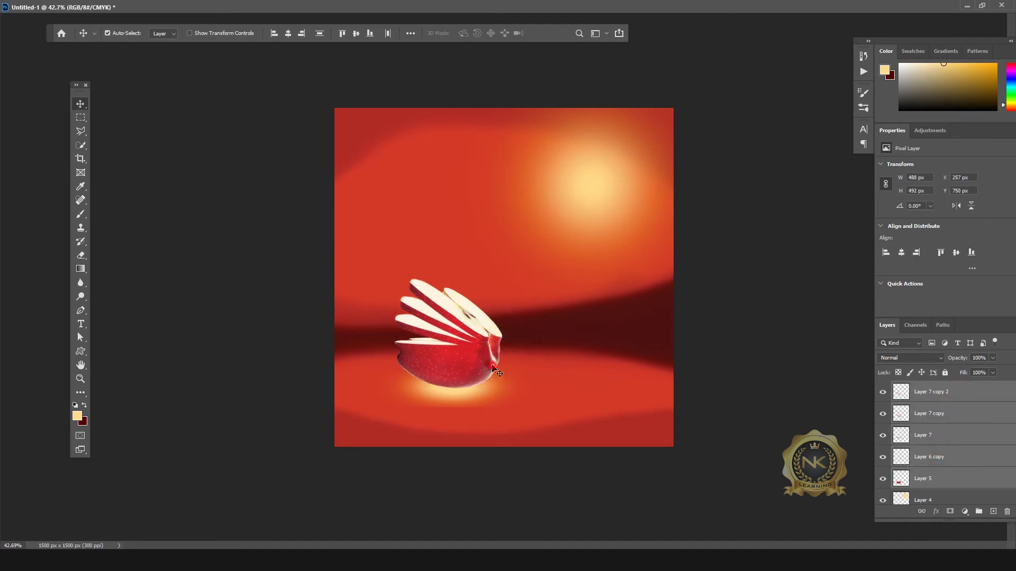
drag(492, 366, 481, 365)
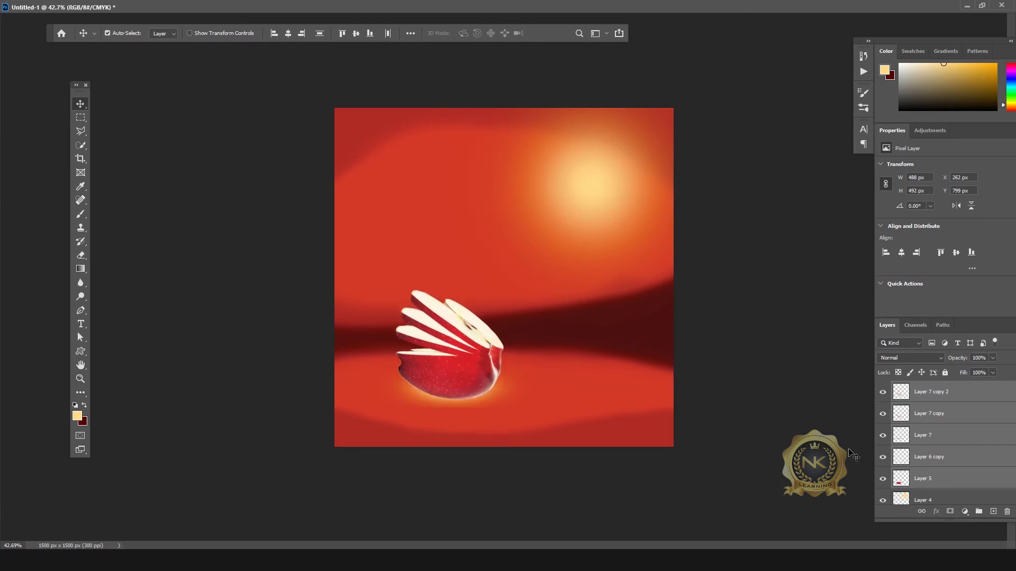
click(478, 398)
mouse_move(472, 401)
mouse_down()
mouse_move(478, 433)
mouse_move(475, 421)
mouse_up()
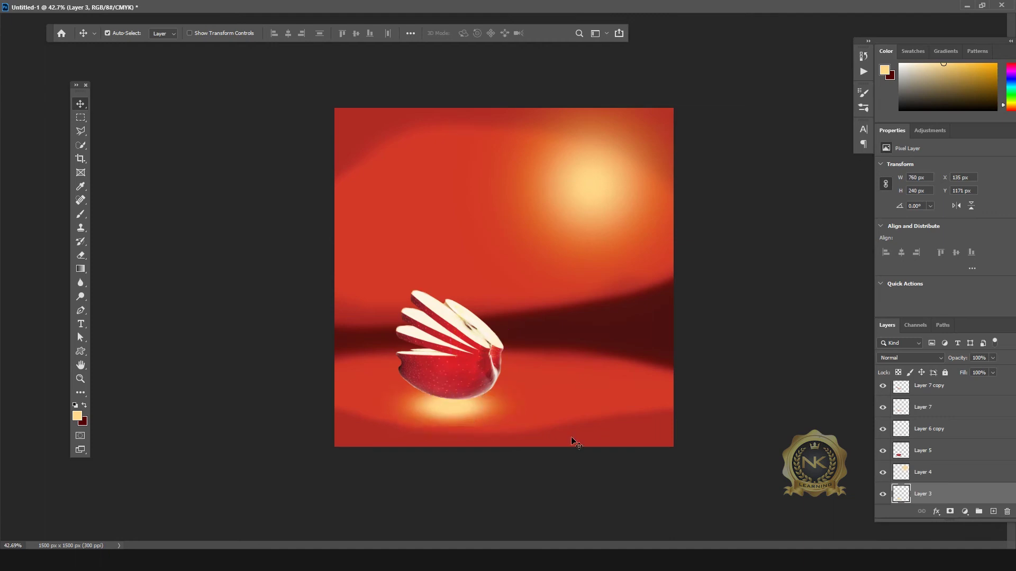
scroll(973, 435, up, 1)
Lower all apple layers, including Layer 6 copy and Layer 5, a little more and float the poster document.
click(945, 391)
ctrl+click(956, 413)
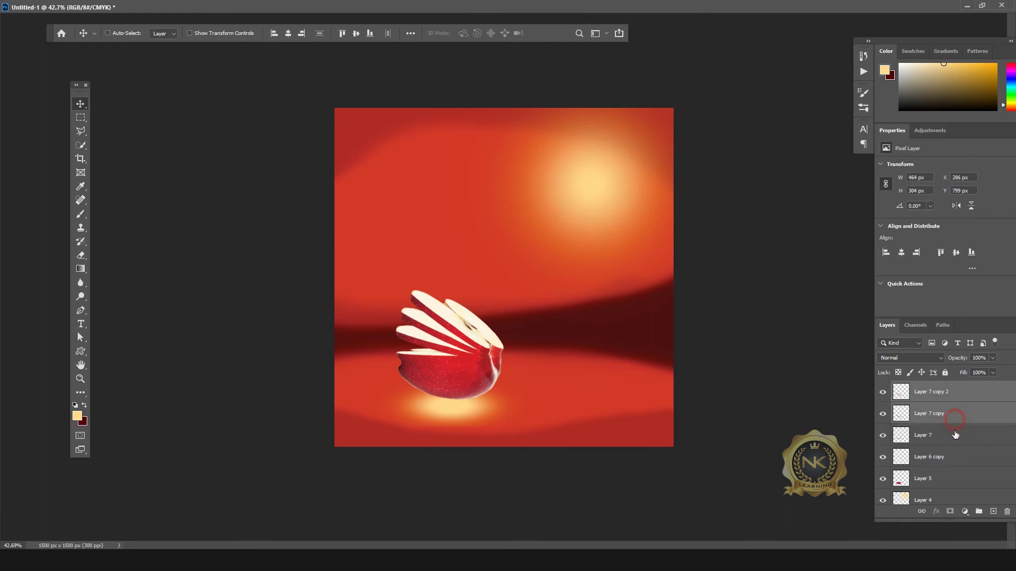
ctrl+click(955, 435)
ctrl+click(956, 458)
ctrl+click(956, 476)
drag(453, 334, 456, 346)
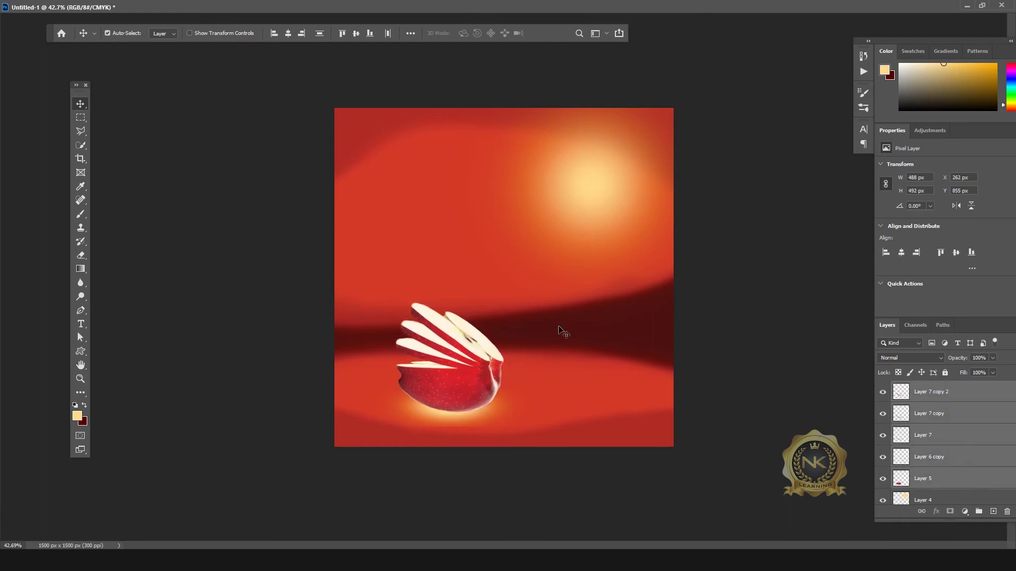
click(983, 6)
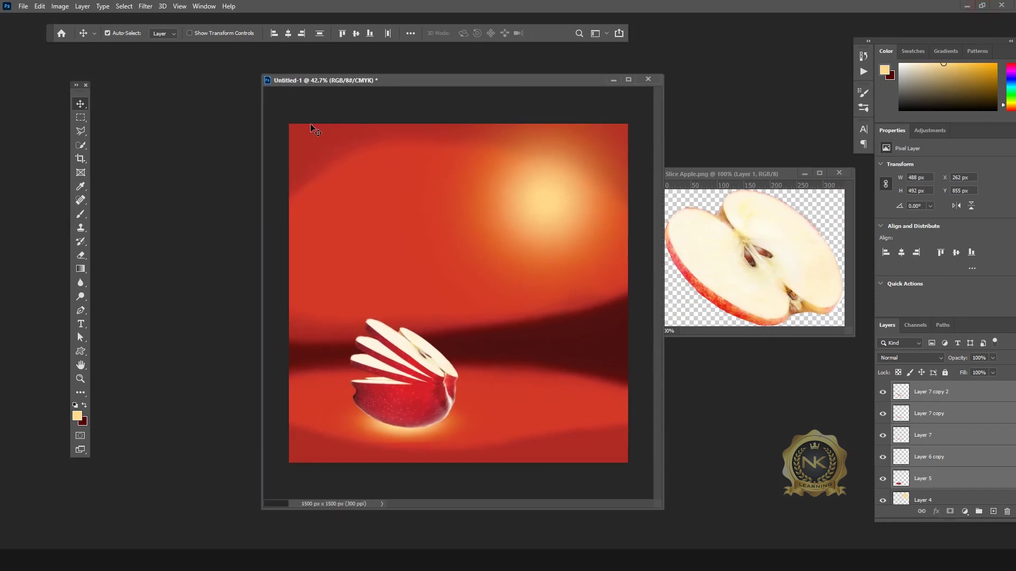
Open the Tin can image and drag the Apple Juice can into the poster.
double_click(177, 140)
double_click(235, 87)
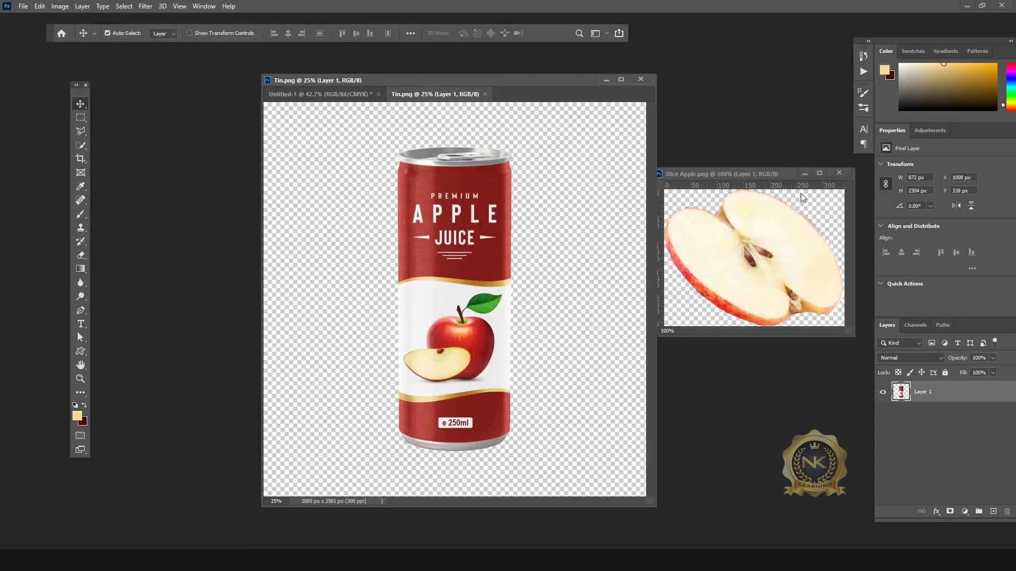
drag(444, 94, 732, 353)
mouse_move(741, 296)
mouse_down()
mouse_move(433, 208)
mouse_move(490, 248)
mouse_up()
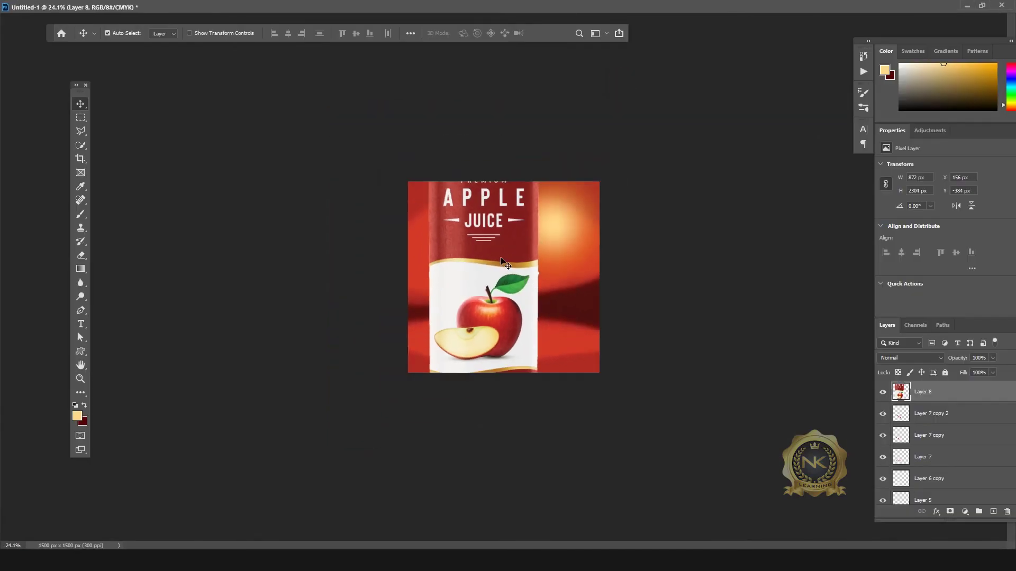
Scale the can down to about 40% and position it above the apple slices.
key(ctrl+t)
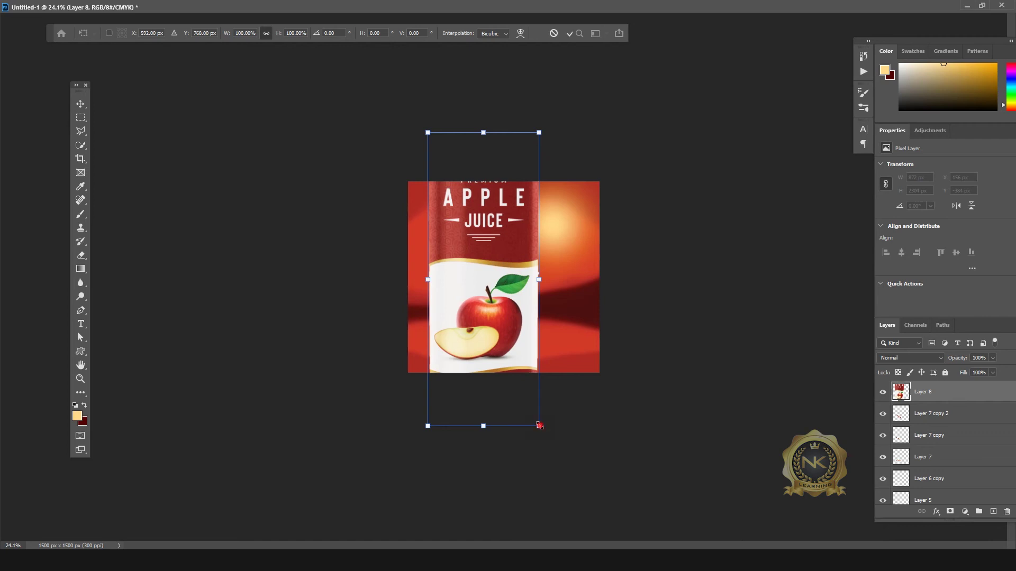
drag(540, 426, 489, 311)
key(ctrl+z)
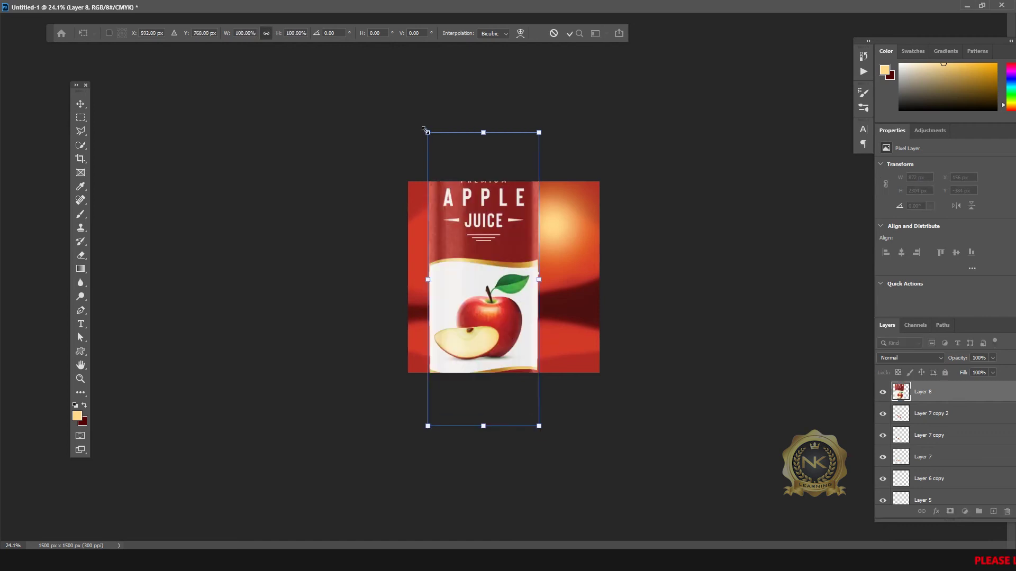
drag(424, 128, 465, 310)
drag(492, 344, 492, 241)
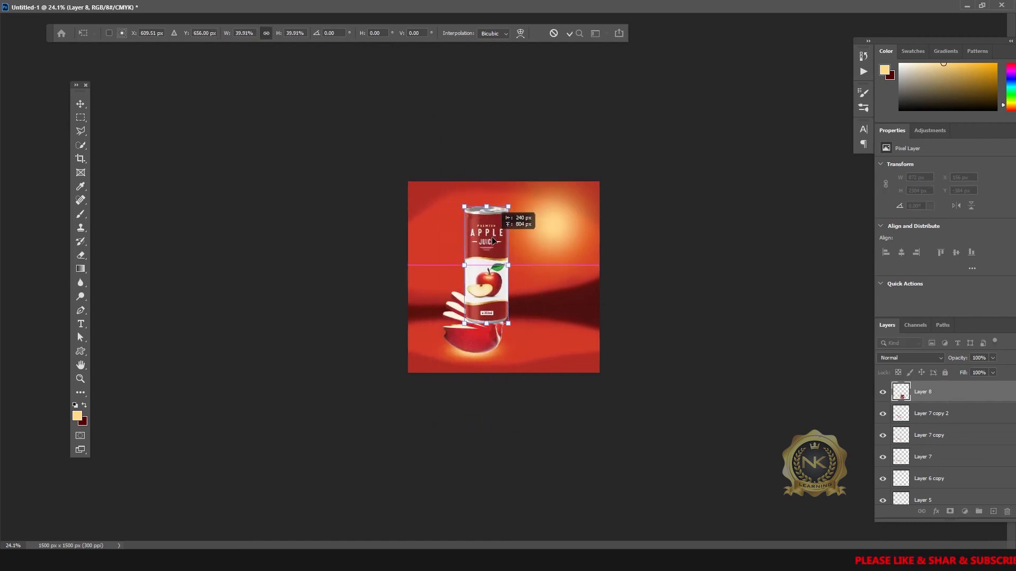
scroll(544, 266, up, 5)
mouse_move(482, 265)
mouse_down()
mouse_move(482, 169)
mouse_move(482, 238)
mouse_up()
Tilt the can about 17 degrees clockwise and settle it onto the fanned slices.
drag(532, 74, 575, 110)
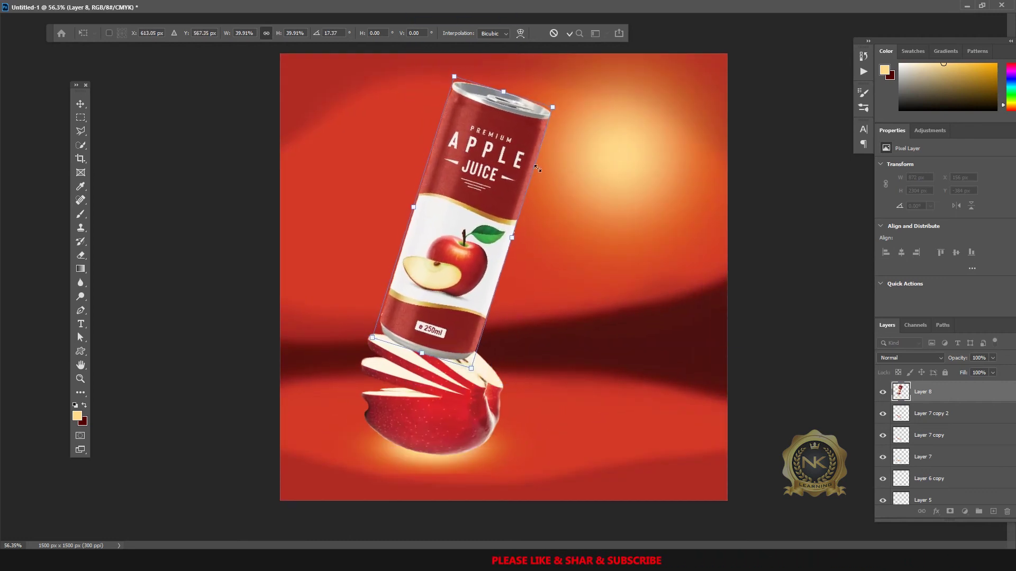
drag(481, 214, 503, 222)
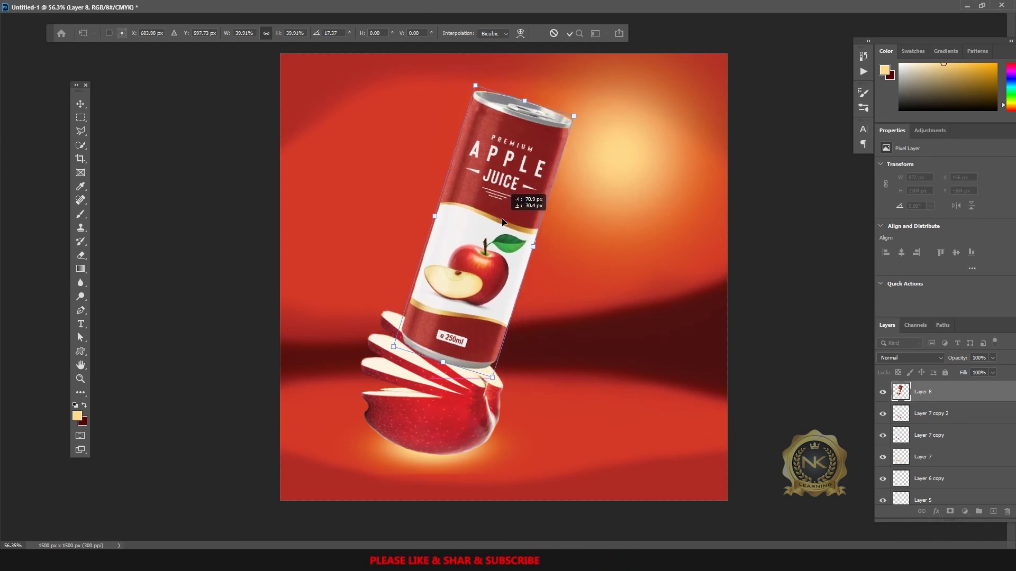
drag(503, 222, 495, 239)
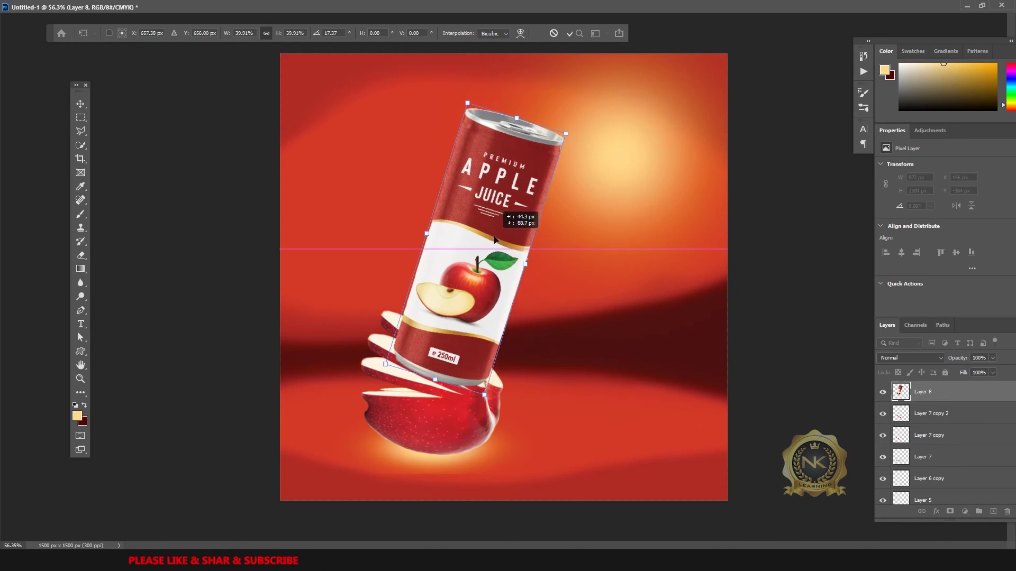
drag(494, 239, 494, 236)
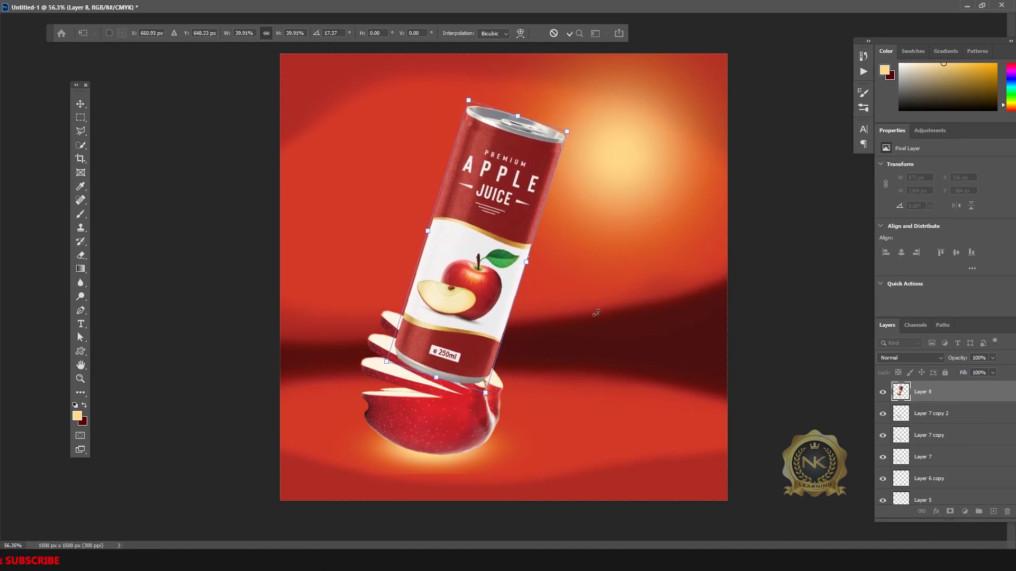
key(Return)
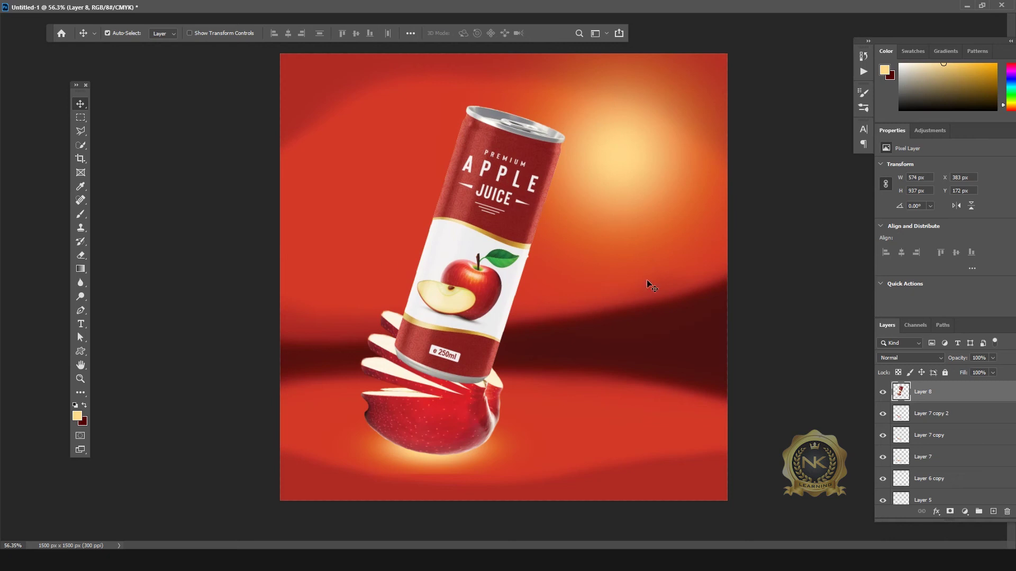
Nudge the can down-left and add a layer mask to Layer 8.
drag(490, 238, 486, 248)
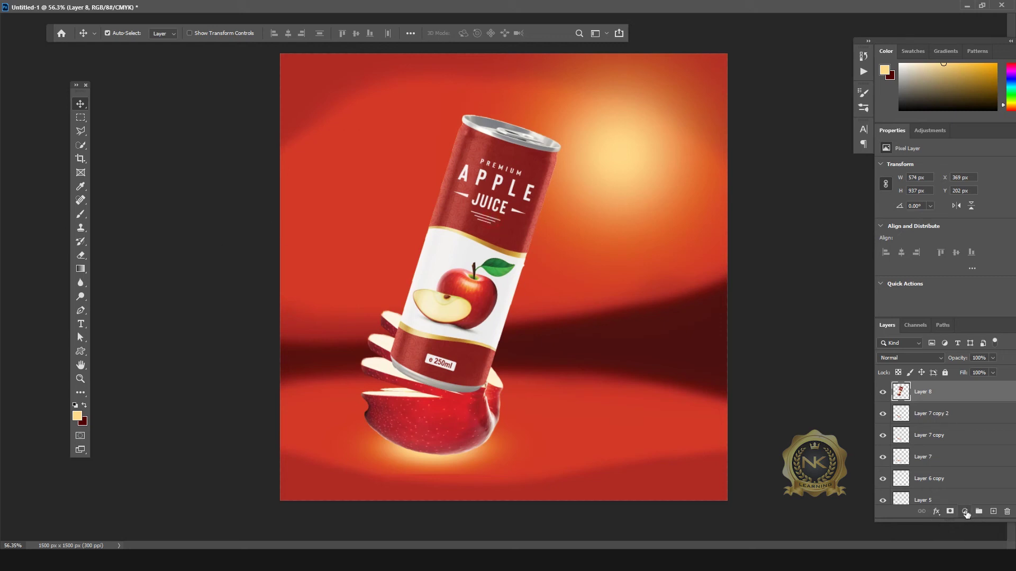
click(966, 512)
click(920, 519)
click(950, 512)
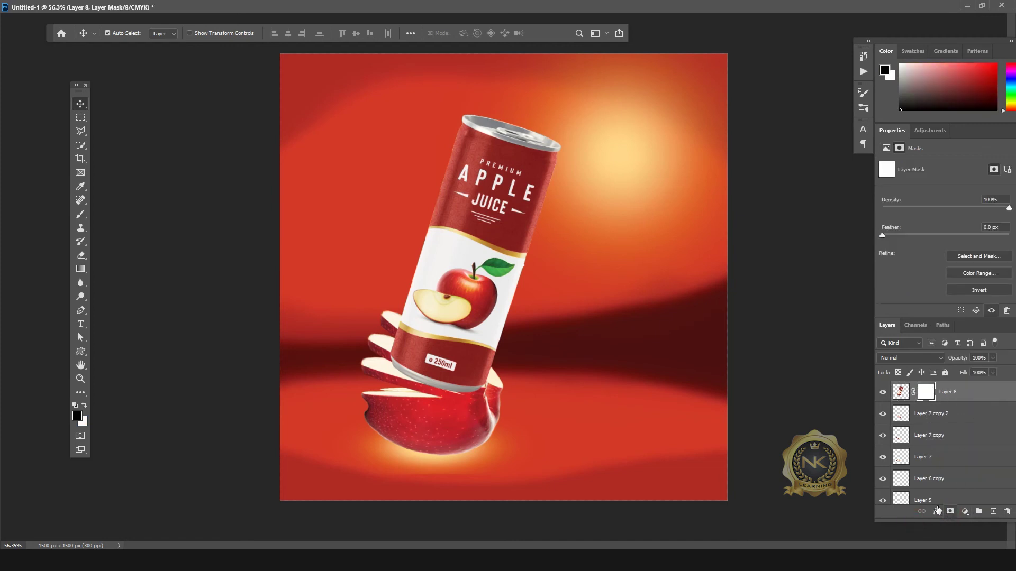
Choose a very soft Brush and reduce its size to 250 px.
click(78, 217)
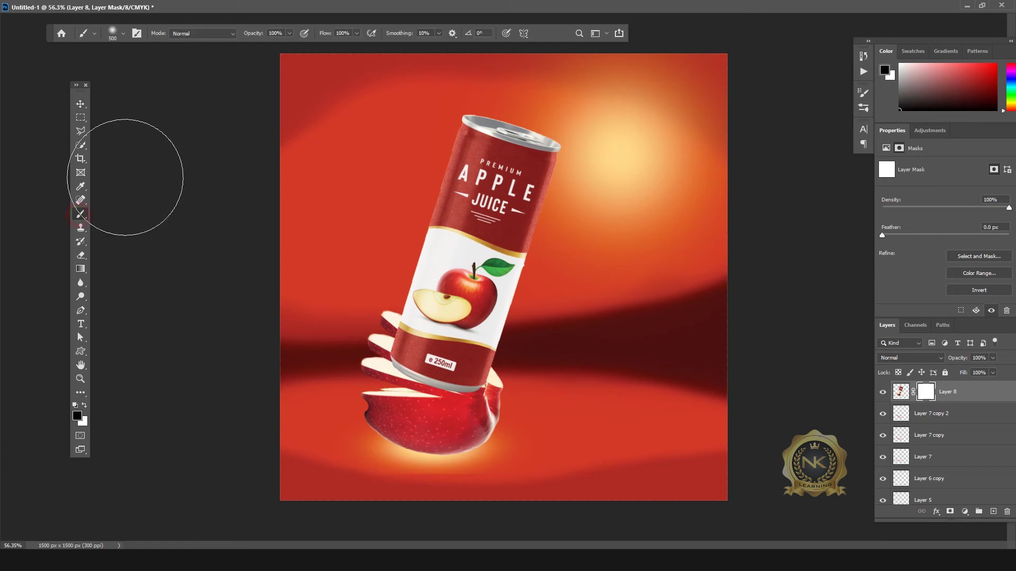
click(123, 34)
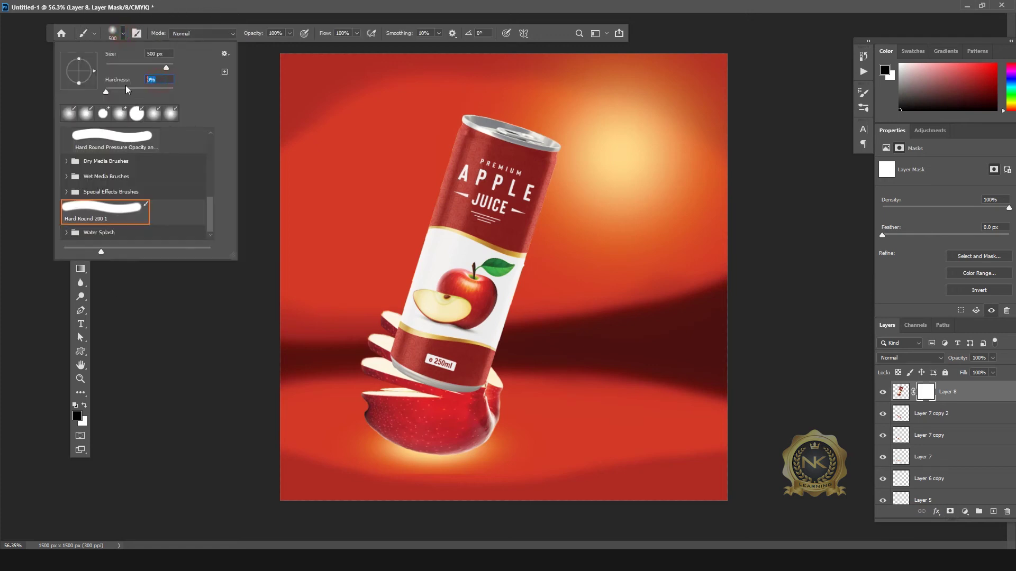
key(Return)
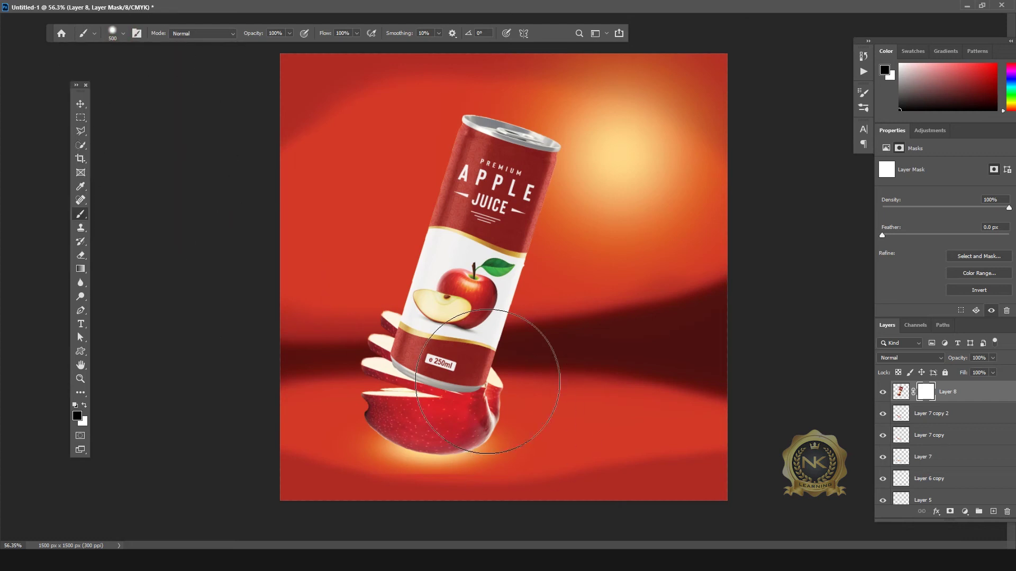
key(bracketleft)
key(bracketleft)
key(bracketleft)
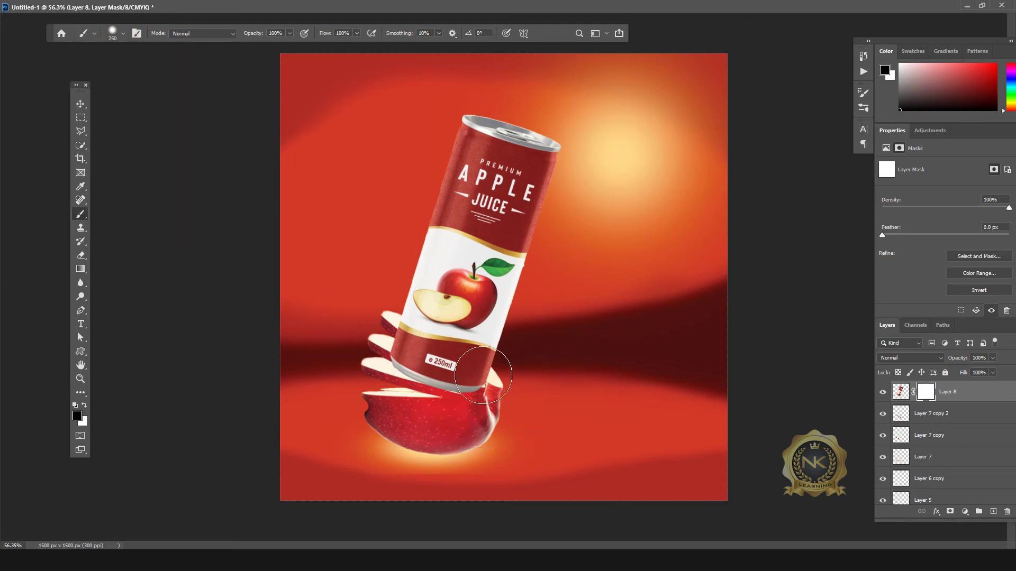
scroll(483, 376, up, 3)
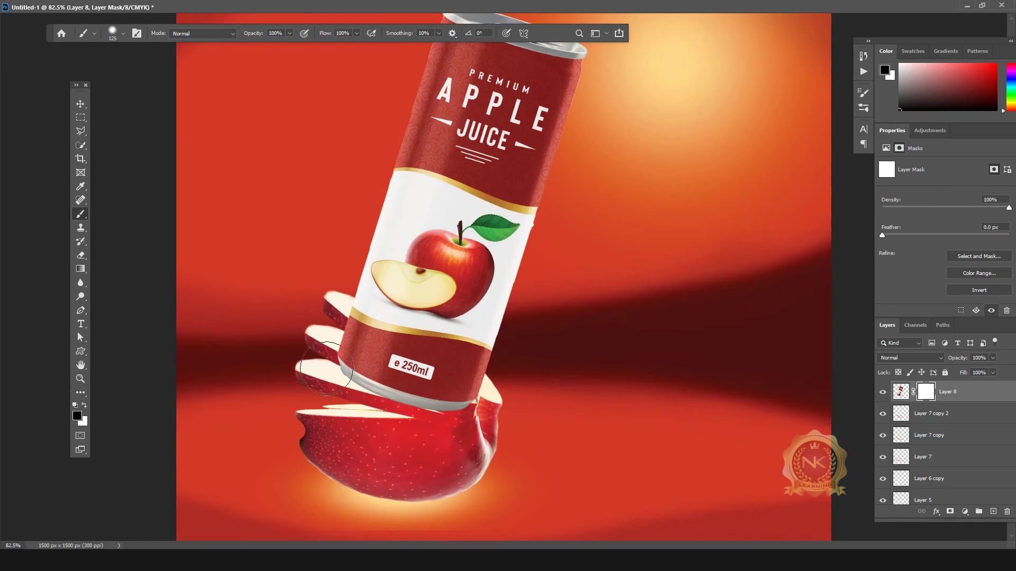
Paint the mask over the can's bottom and 250ml label so the slice tips show in front.
mouse_move(327, 369)
mouse_down()
mouse_move(339, 343)
mouse_move(394, 392)
mouse_up()
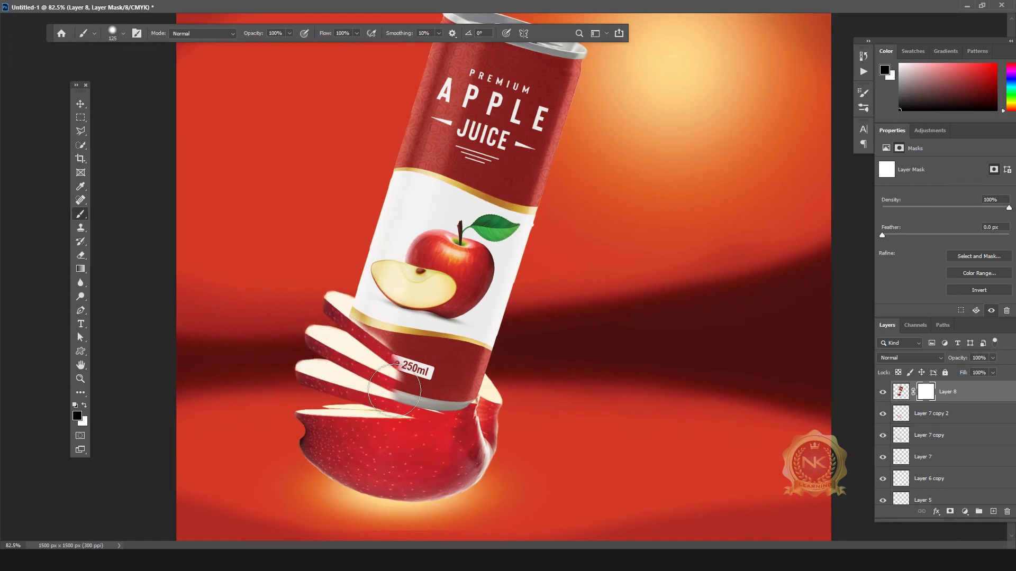
drag(394, 391, 426, 381)
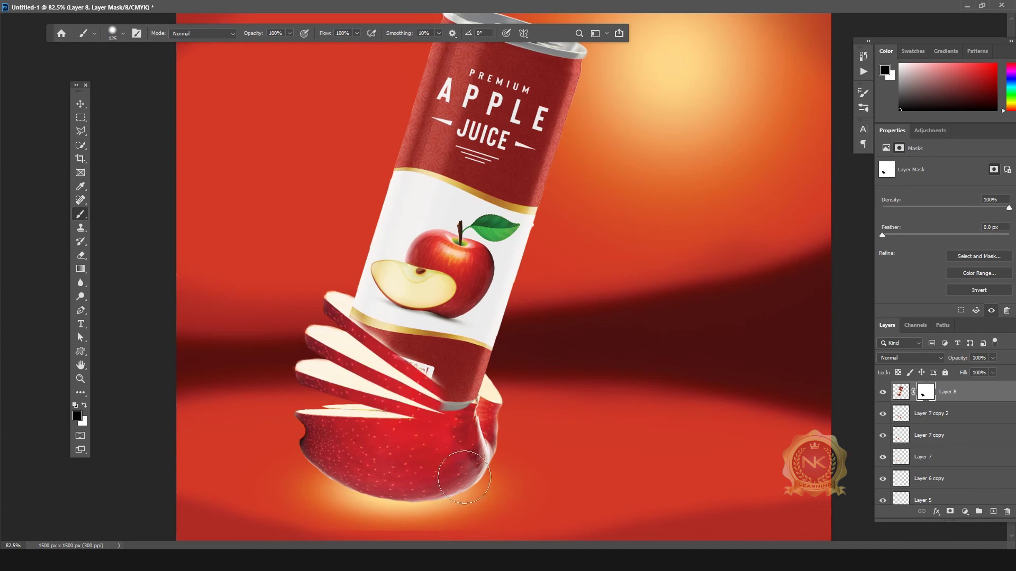
drag(449, 428, 490, 426)
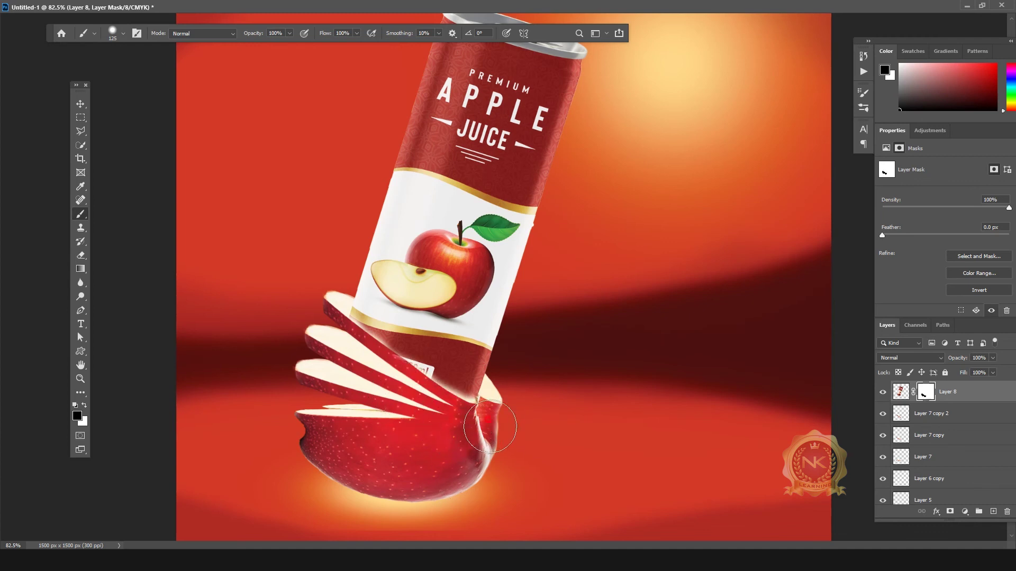
mouse_move(418, 389)
mouse_down()
mouse_move(508, 436)
mouse_move(423, 406)
mouse_move(517, 456)
mouse_move(417, 400)
mouse_move(454, 440)
mouse_up()
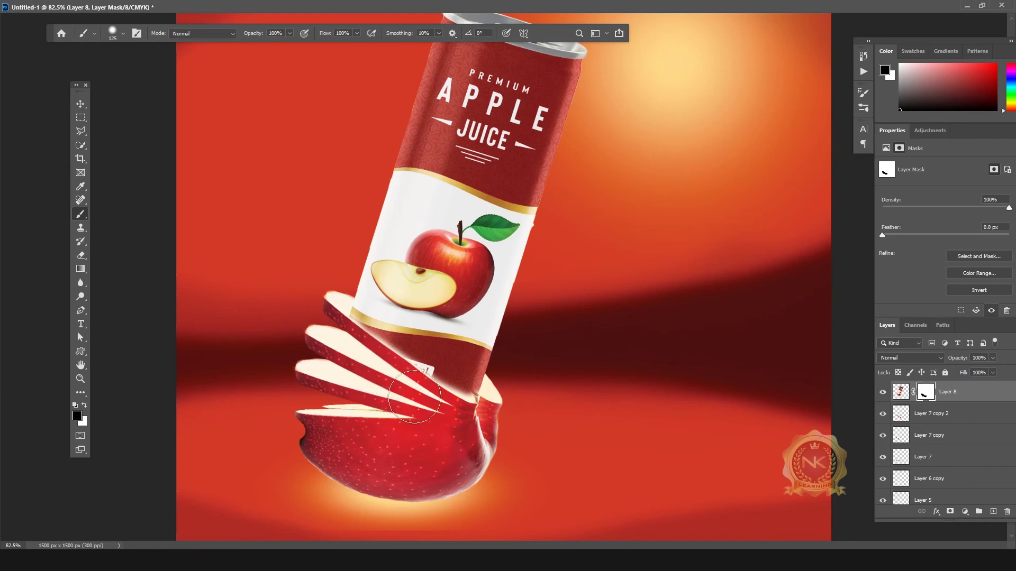
drag(365, 364, 311, 319)
click(81, 104)
scroll(442, 343, down, 3)
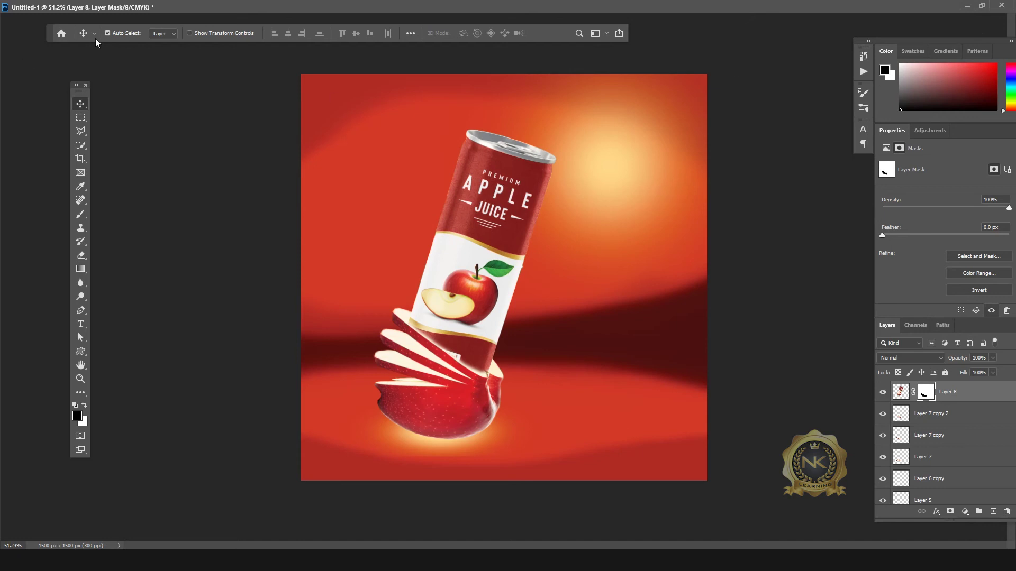
Preview the poster, then select the Brush and expand the Water Splash preset folder.
key(Tab)
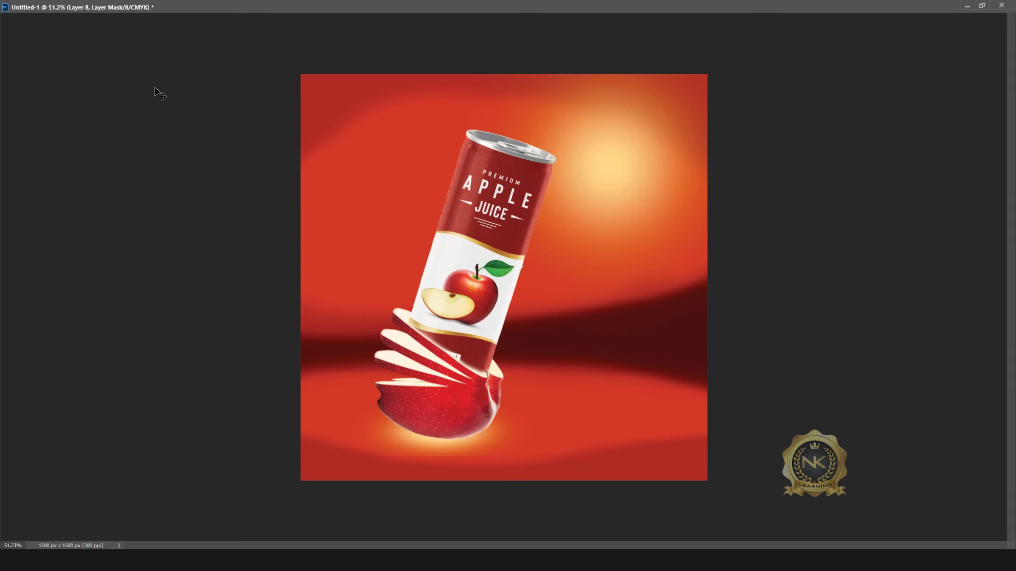
key(Tab)
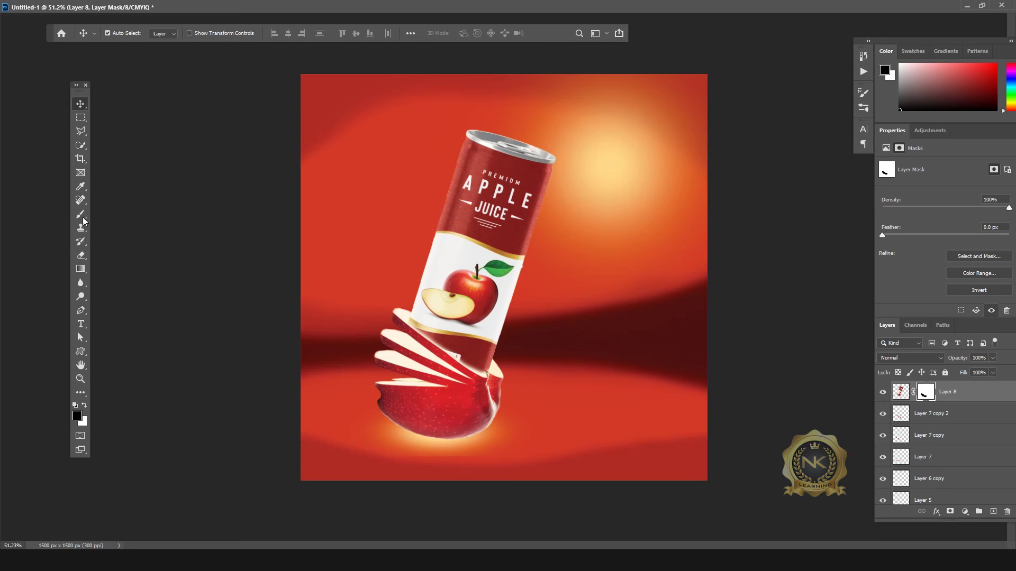
click(82, 214)
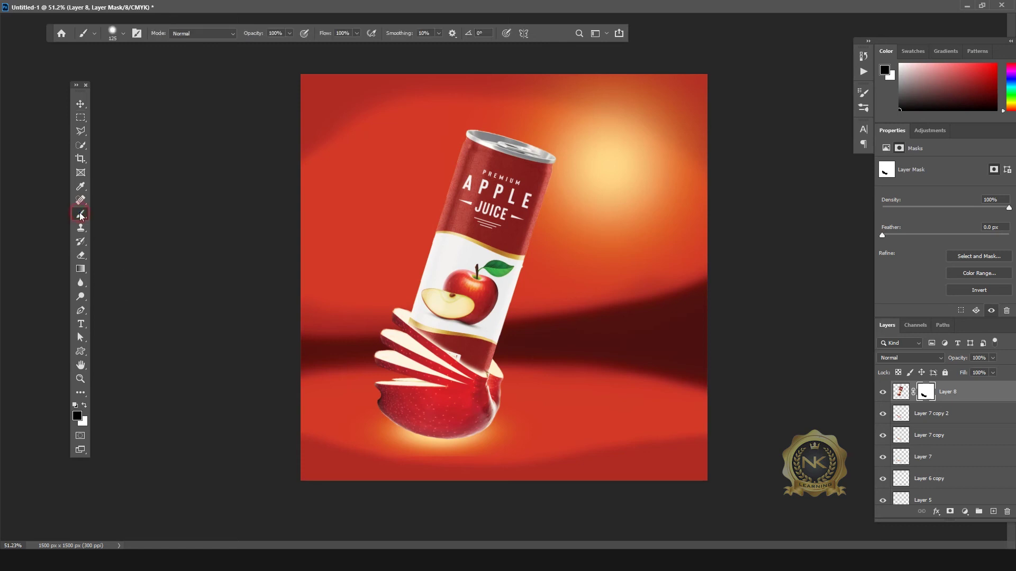
click(124, 34)
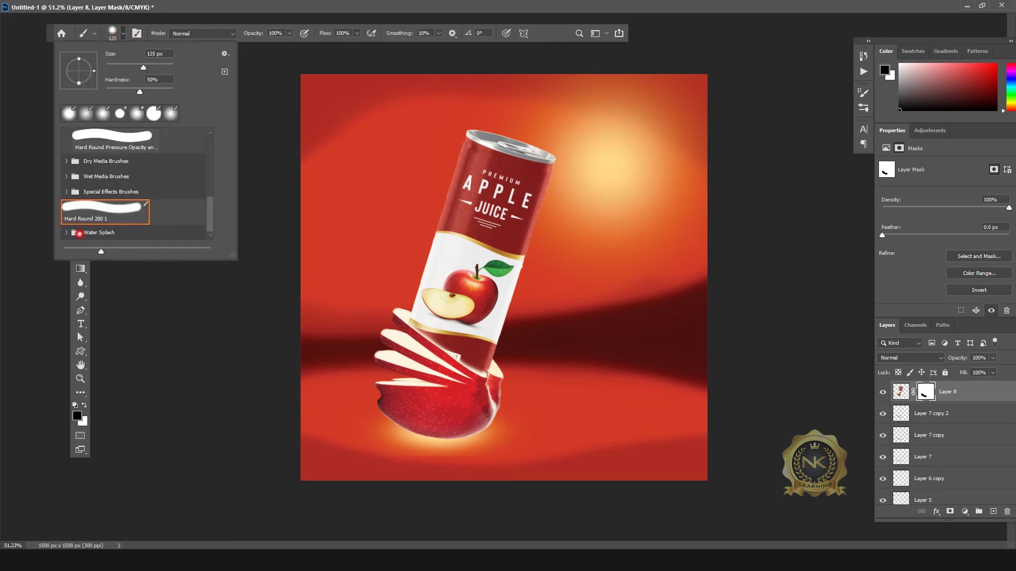
click(79, 234)
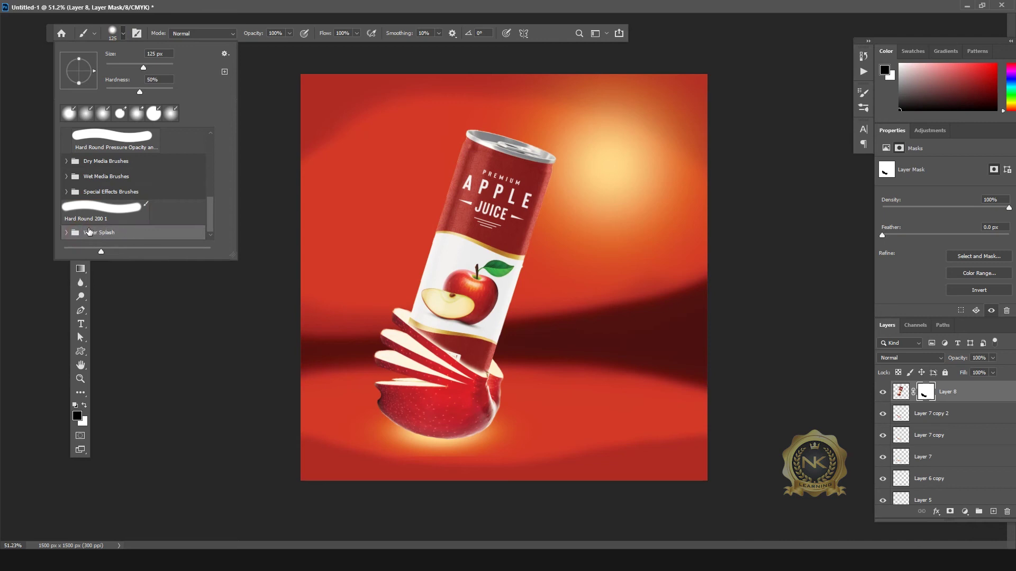
click(65, 233)
click(66, 233)
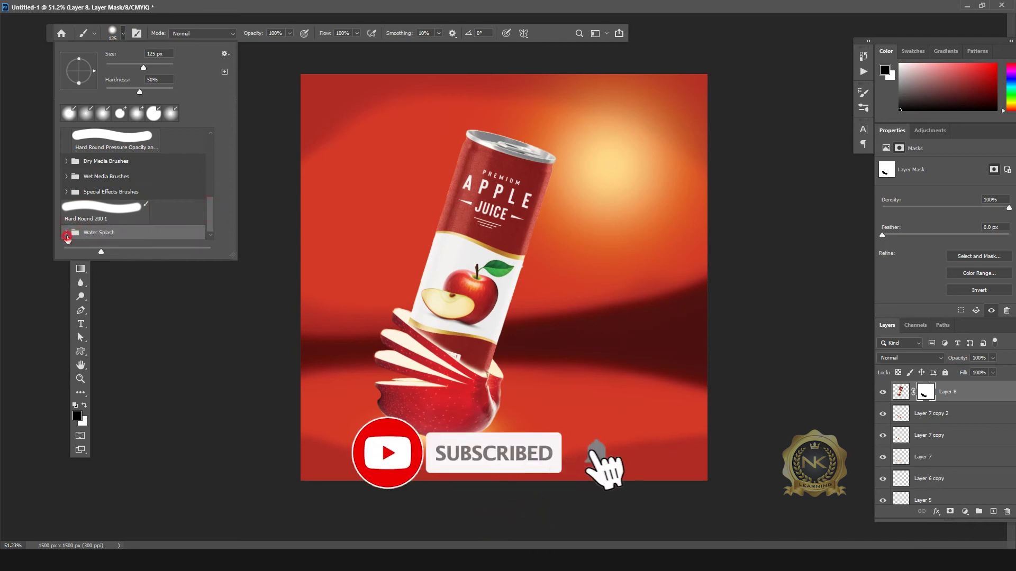
click(66, 233)
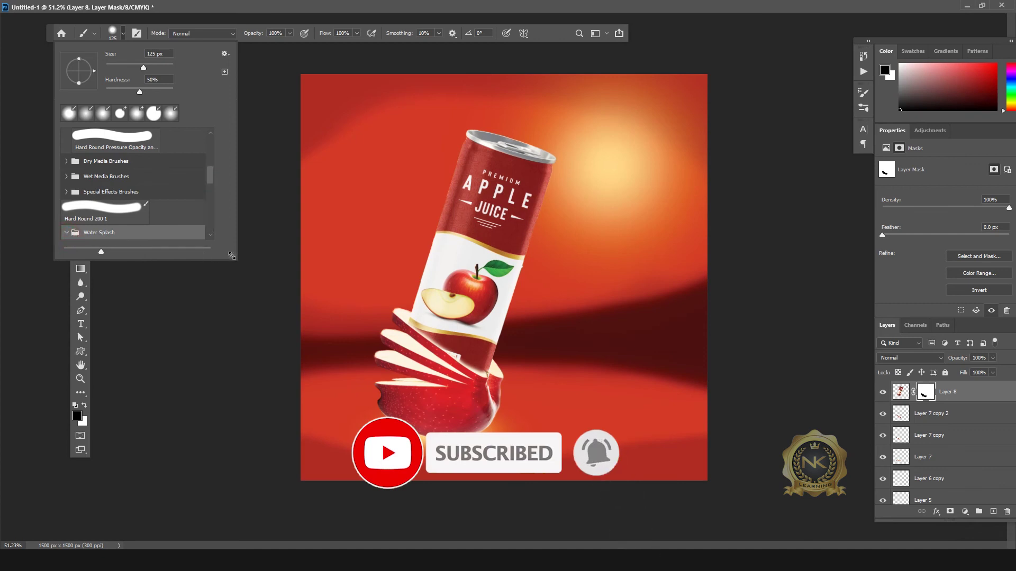
Show the splash brushes in a larger list and add a new layer for the splashes.
mouse_move(232, 256)
mouse_down()
mouse_move(253, 312)
mouse_move(258, 386)
mouse_up()
drag(229, 243, 231, 240)
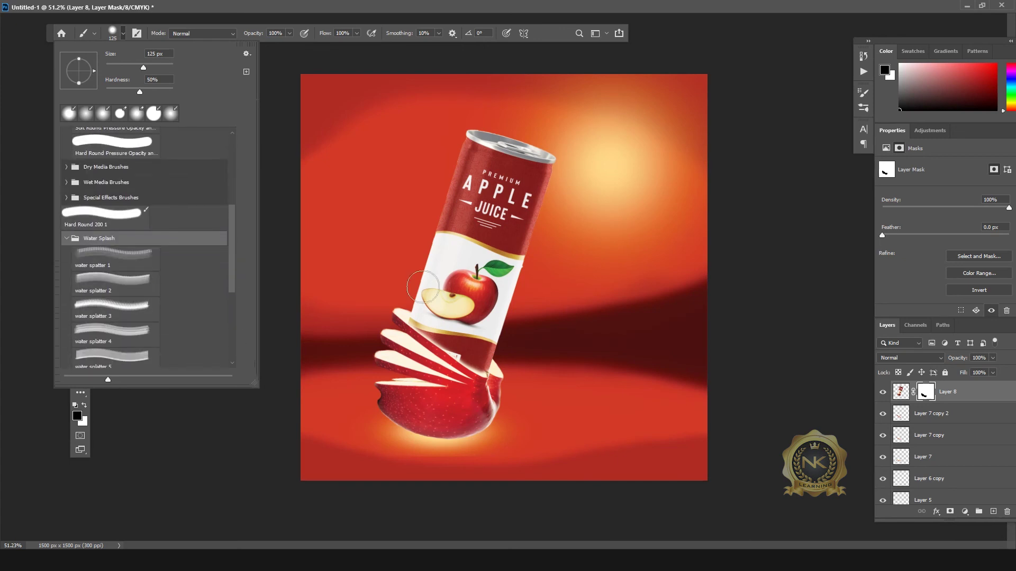
click(865, 110)
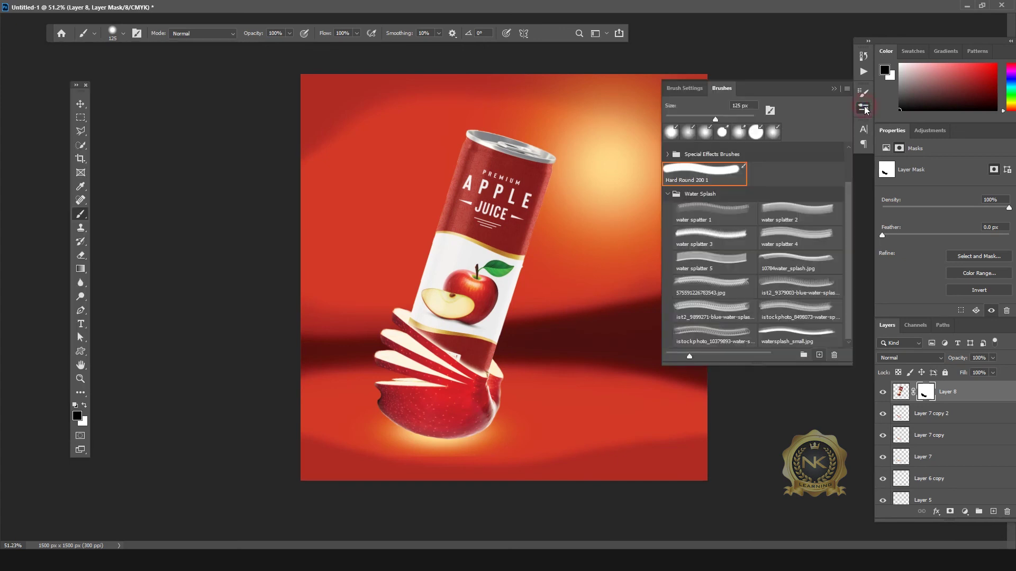
click(992, 511)
Replace the white stamp with a salmon-coloured splash left of the can.
click(392, 337)
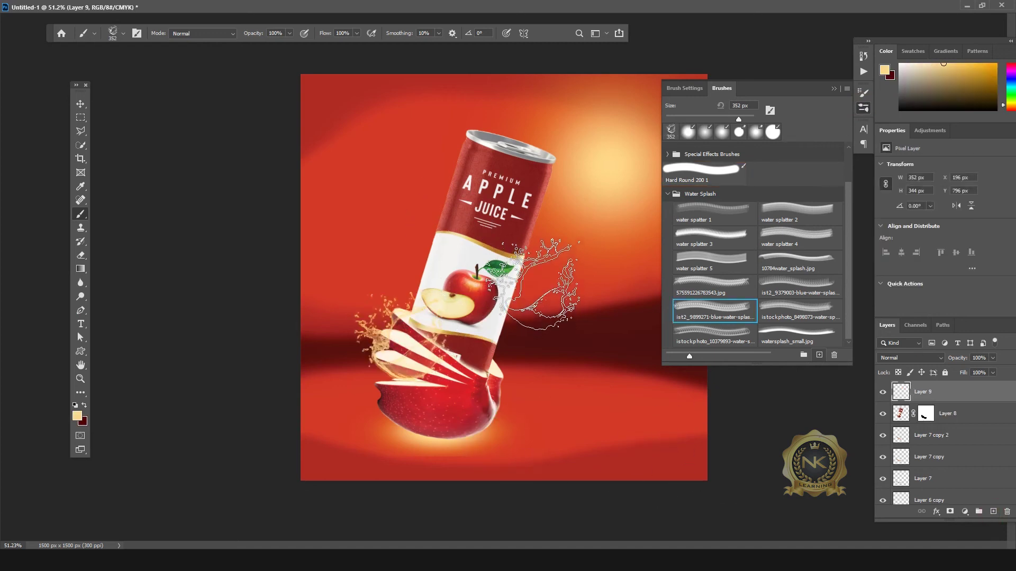
key(ctrl+z)
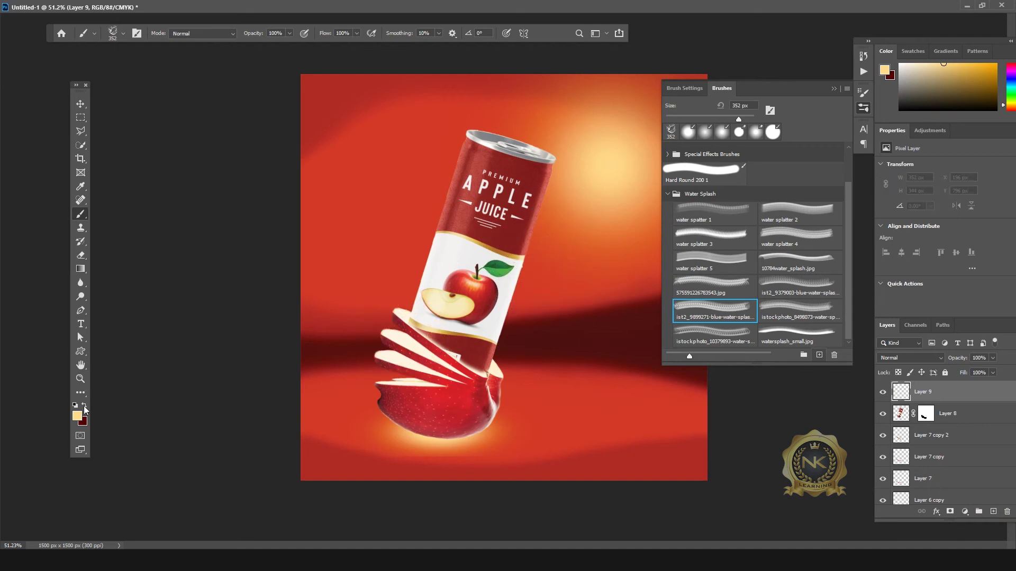
click(79, 417)
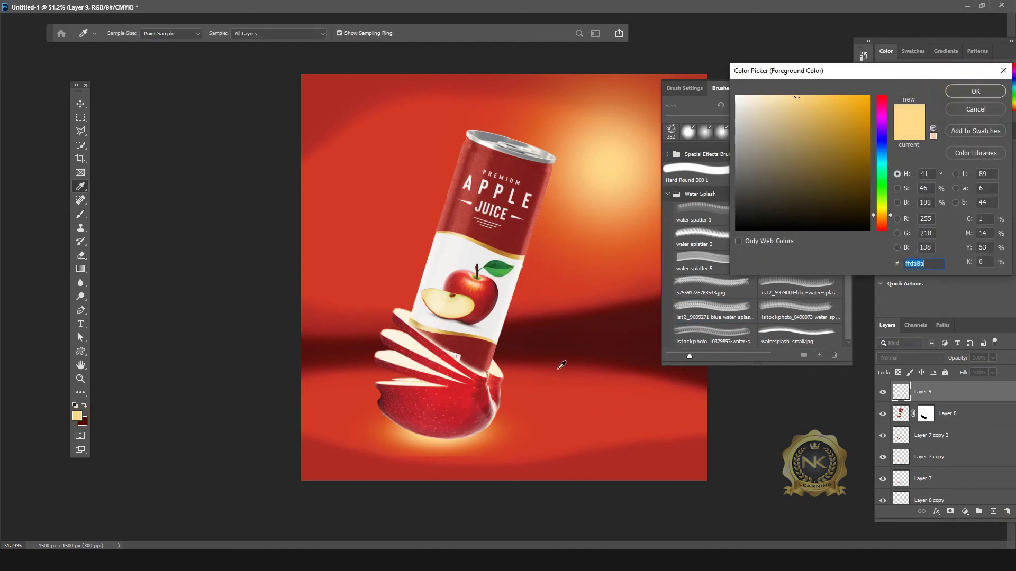
click(653, 424)
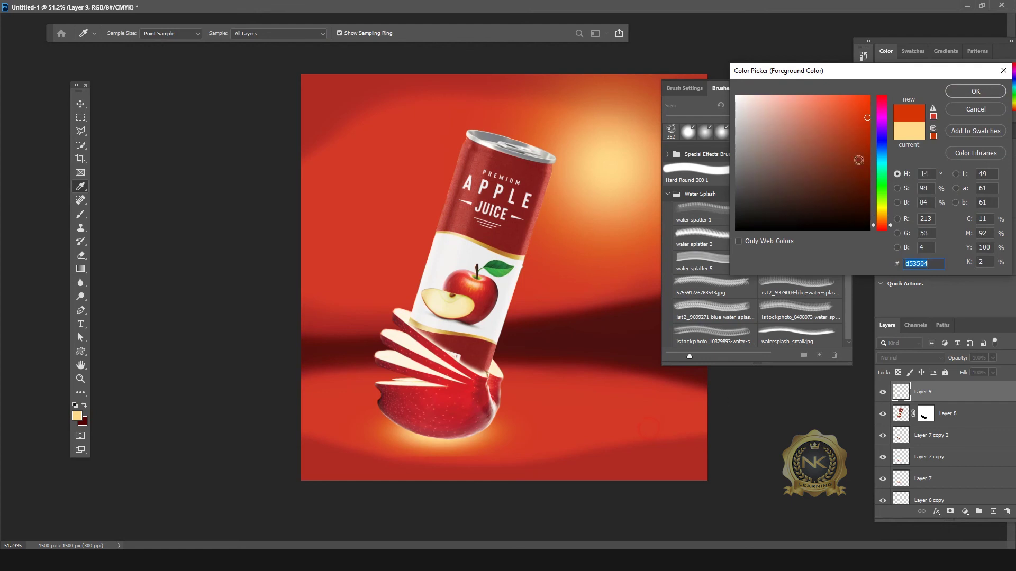
drag(852, 103, 804, 93)
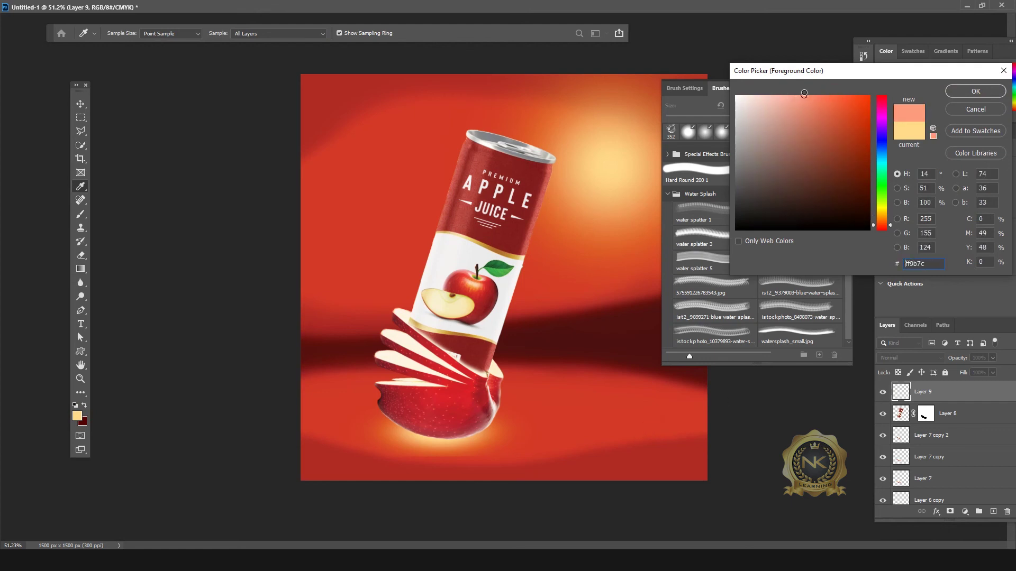
click(961, 94)
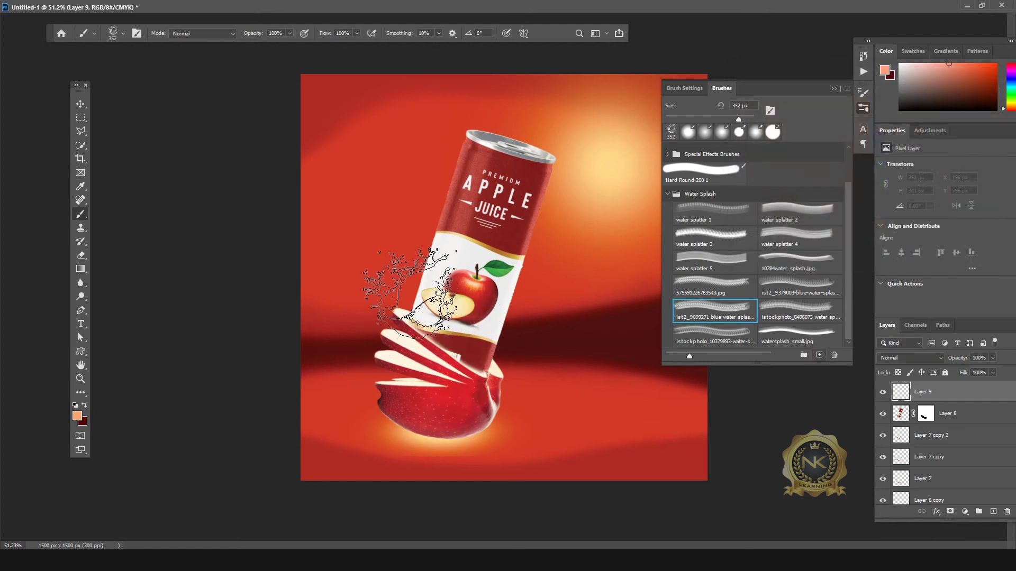
click(377, 299)
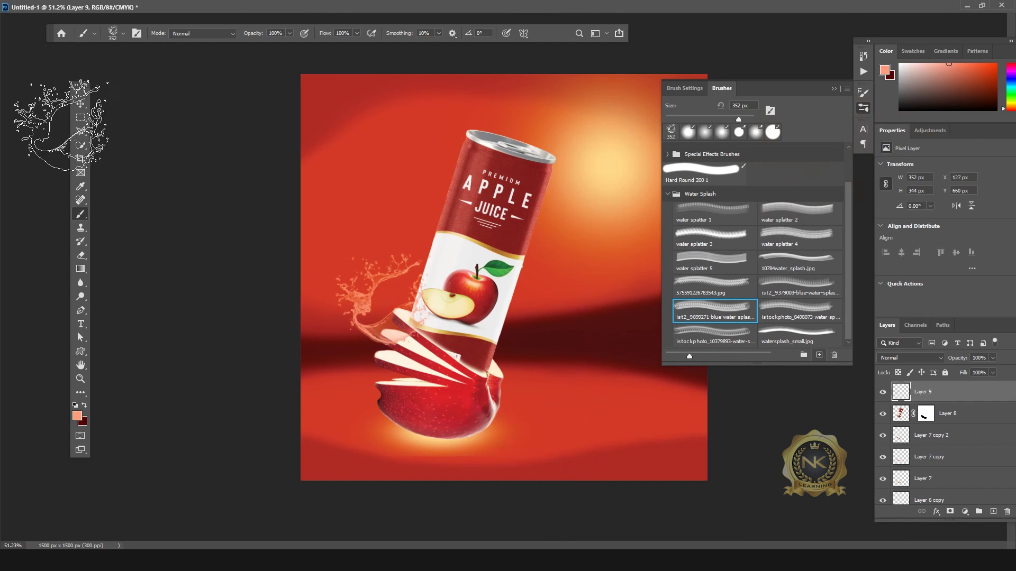
Free Transform the splash to nearly double size and shift it over the slices.
click(79, 104)
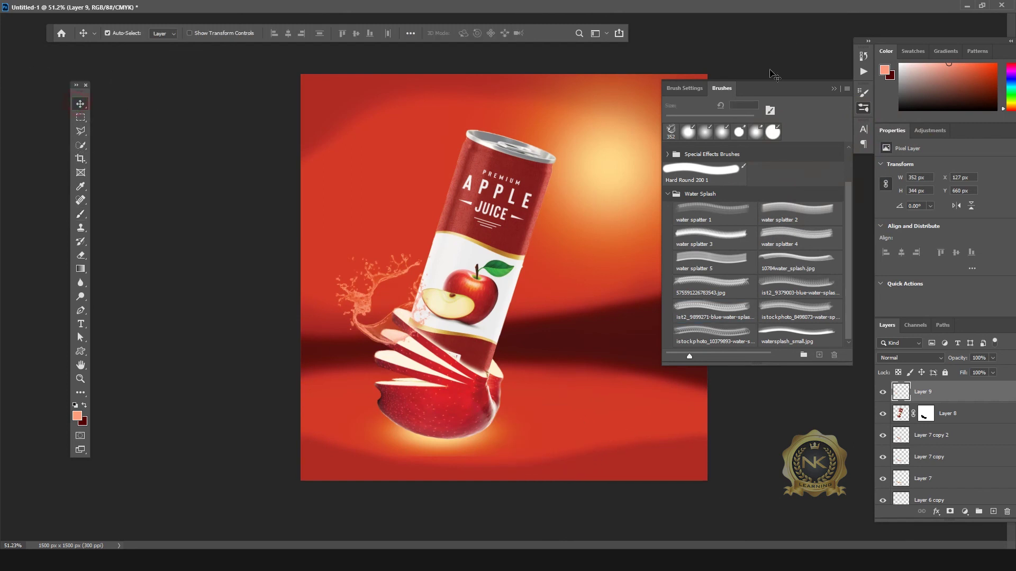
click(864, 109)
key(ctrl+t)
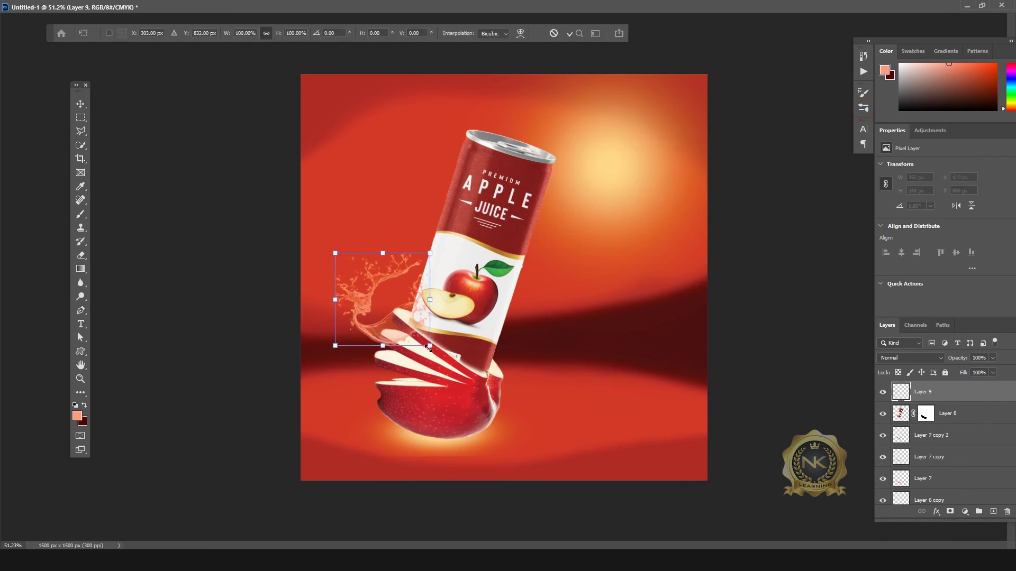
drag(429, 347, 514, 429)
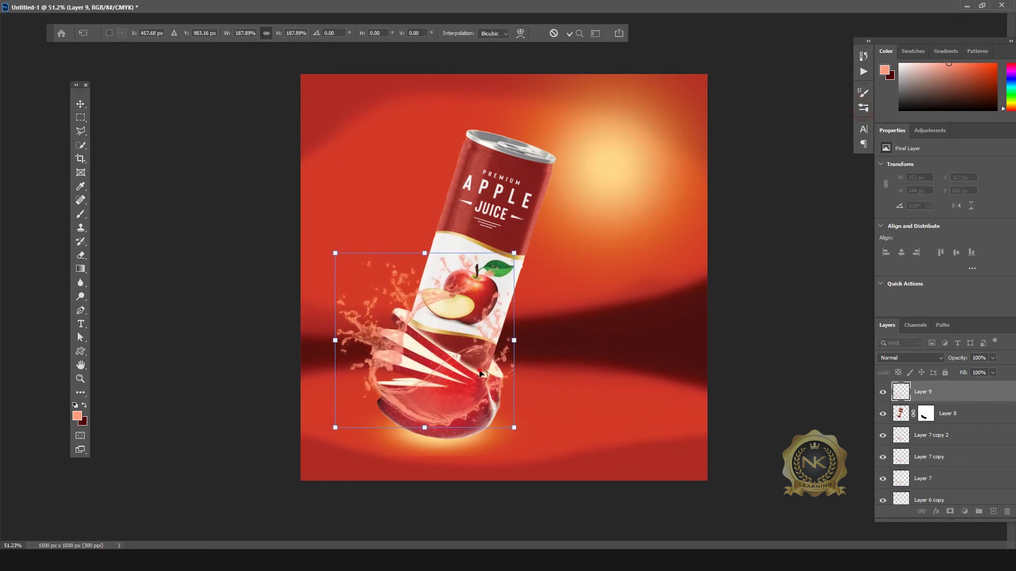
drag(478, 374, 464, 391)
key(Return)
Move Layer 9 below Layer 8 and scale the splash up toward the top-left.
drag(923, 391, 923, 423)
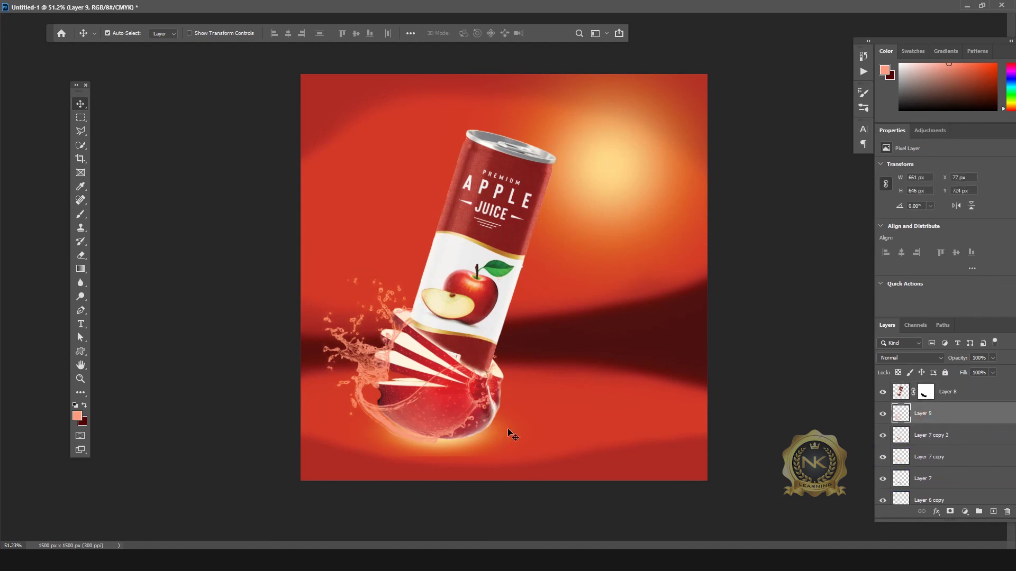
key(ctrl+t)
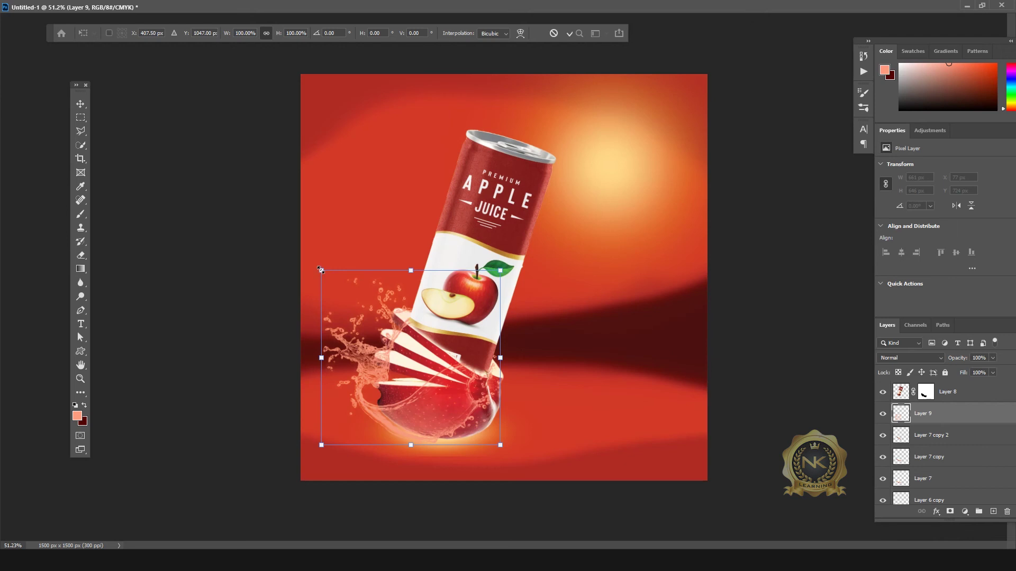
drag(321, 270, 302, 250)
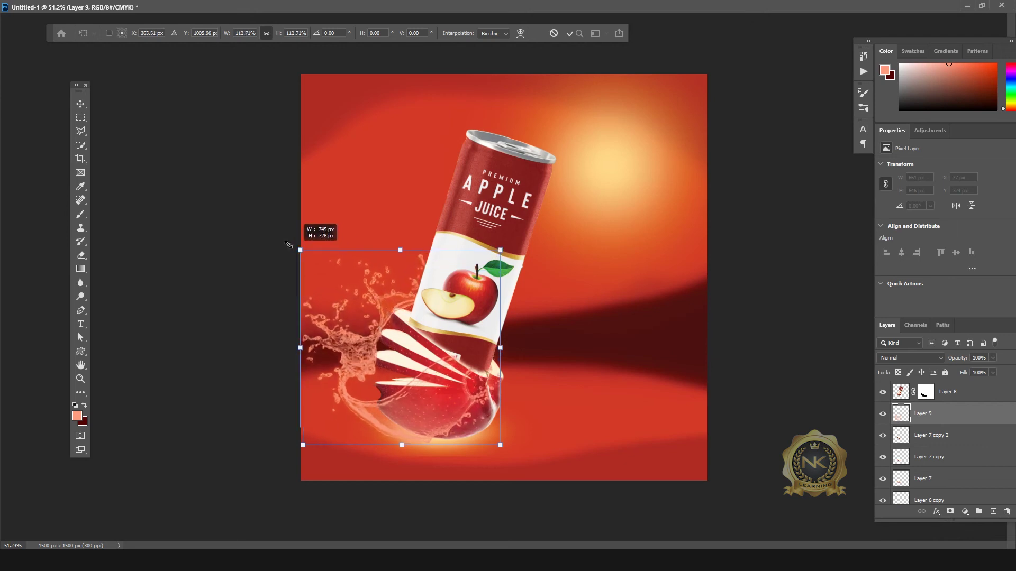
Duplicate the splash, flip the copy horizontally, and move it to the can's right side.
key(Return)
key(ctrl+j)
key(ctrl+t)
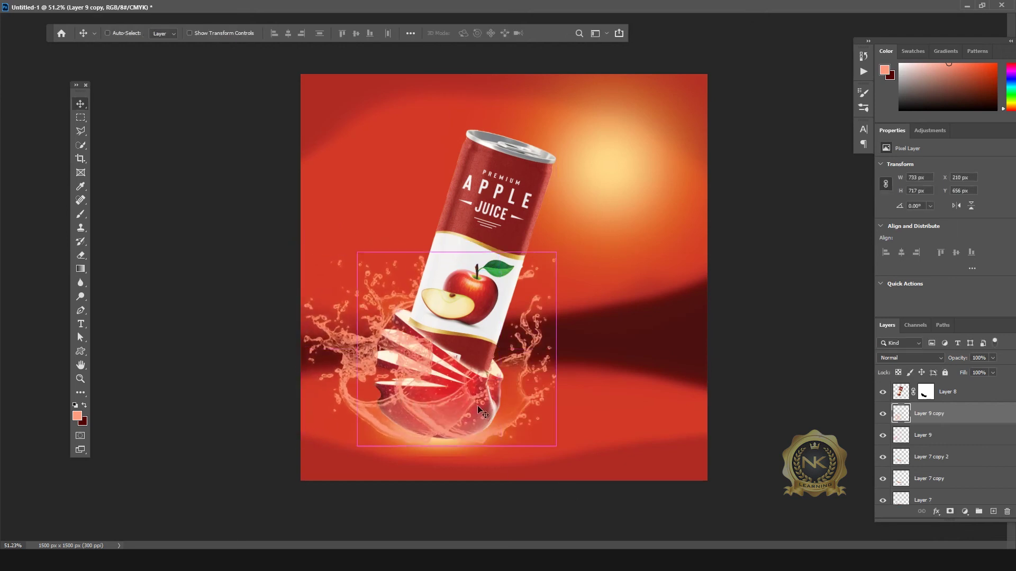
right_click(459, 204)
click(492, 386)
key(Return)
drag(512, 349, 534, 349)
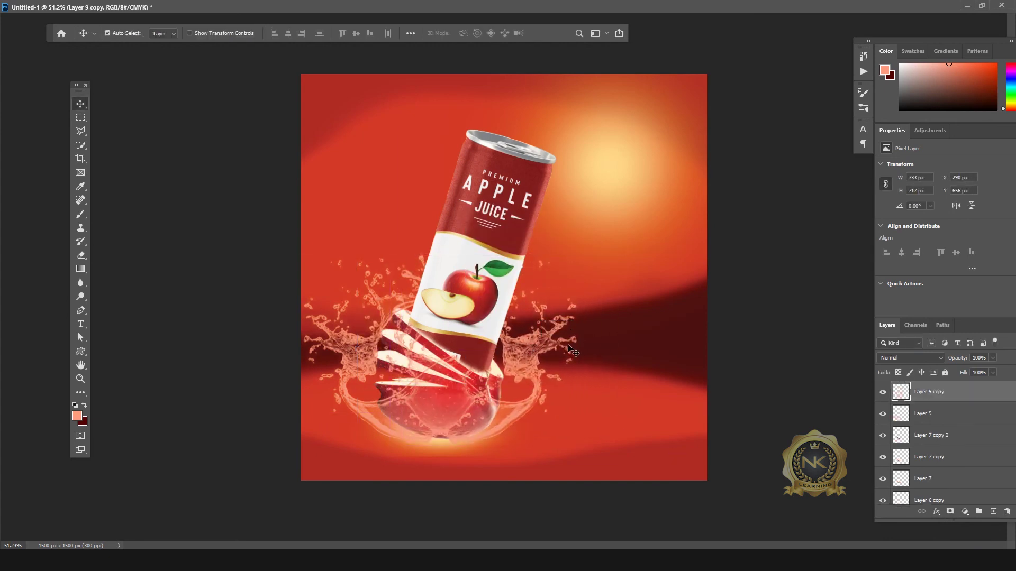
Enlarge both splash layers together slightly.
shift+click(984, 419)
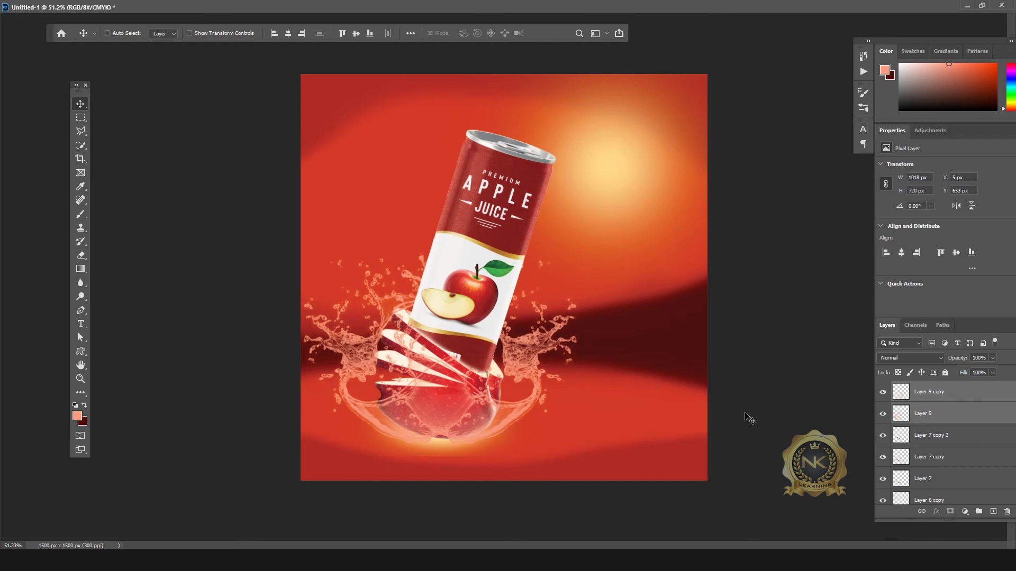
key(ctrl+t)
drag(581, 245, 598, 236)
key(Return)
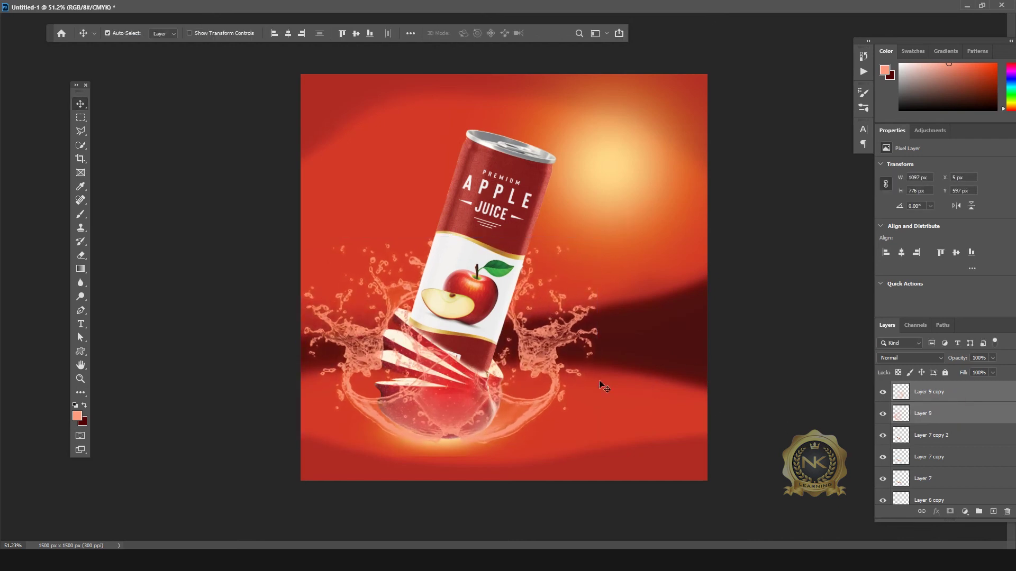
Bring the can layer above the splashes and shift the can slightly right.
click(952, 435)
scroll(952, 450, down, 2)
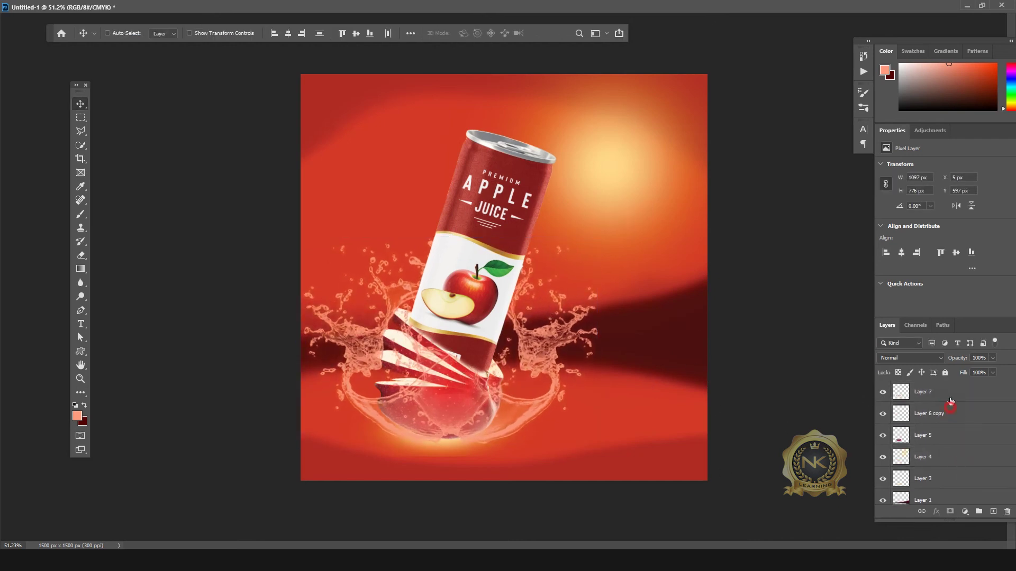
shift+click(950, 435)
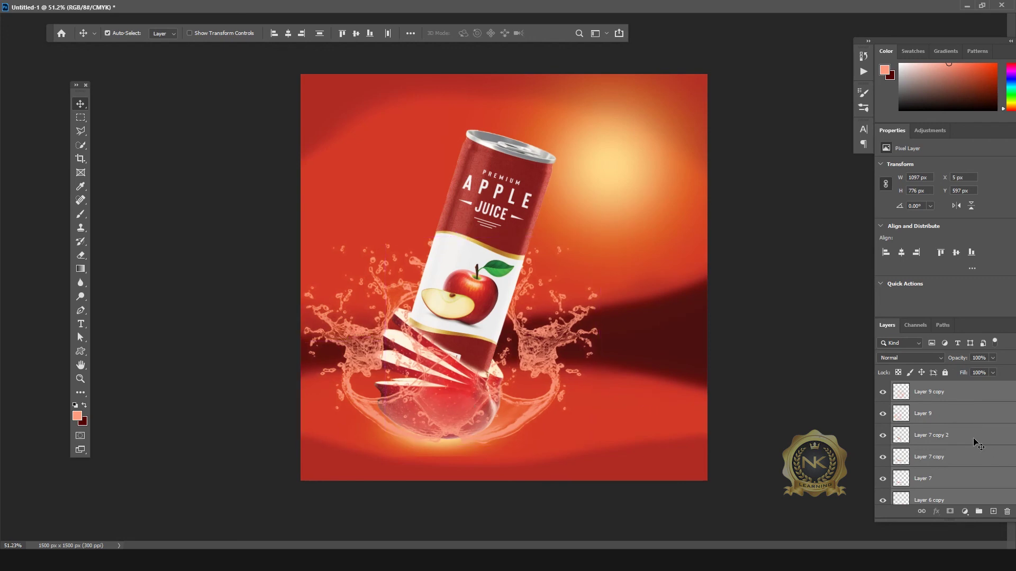
drag(979, 442, 967, 445)
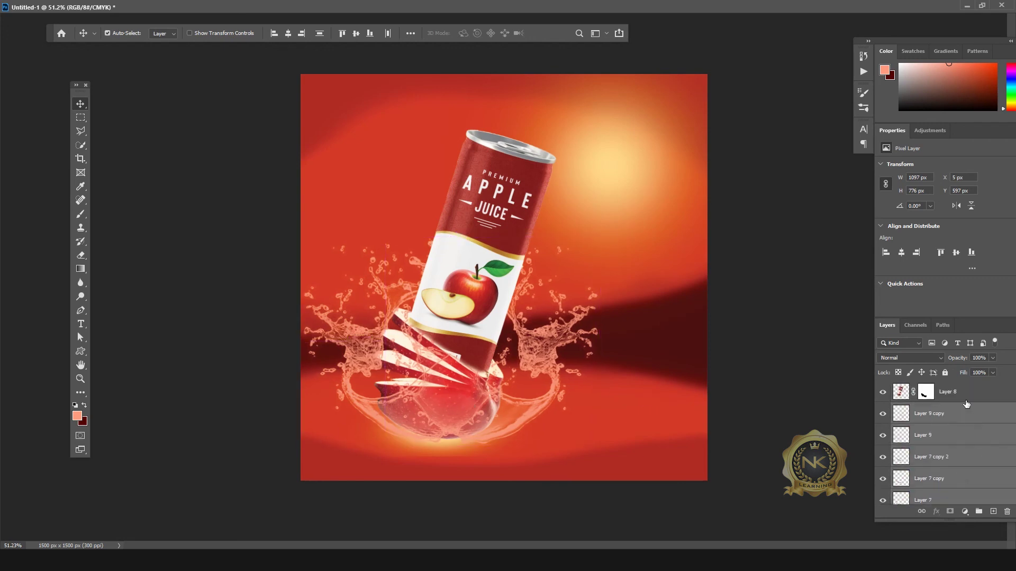
click(953, 394)
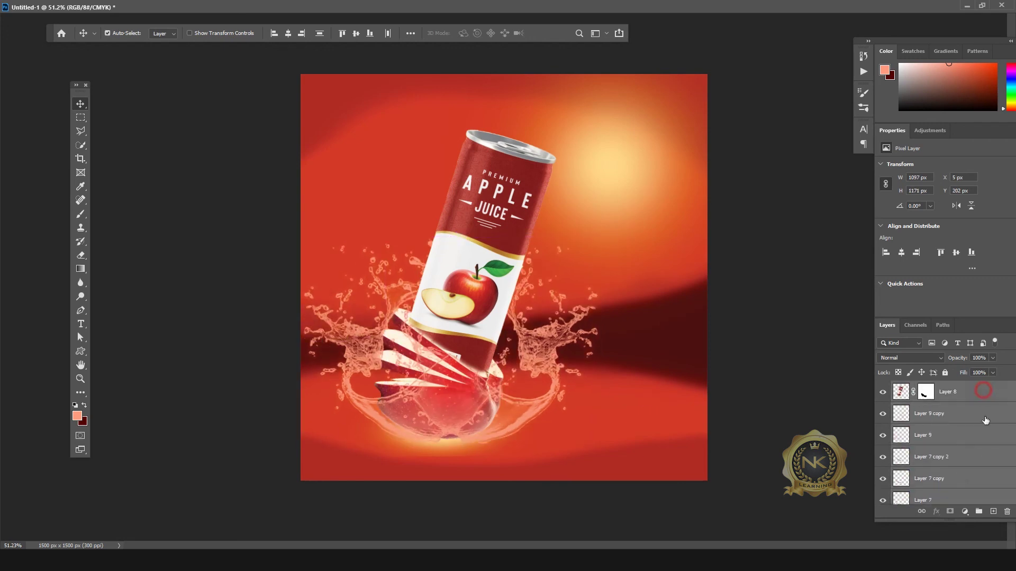
drag(539, 370, 573, 370)
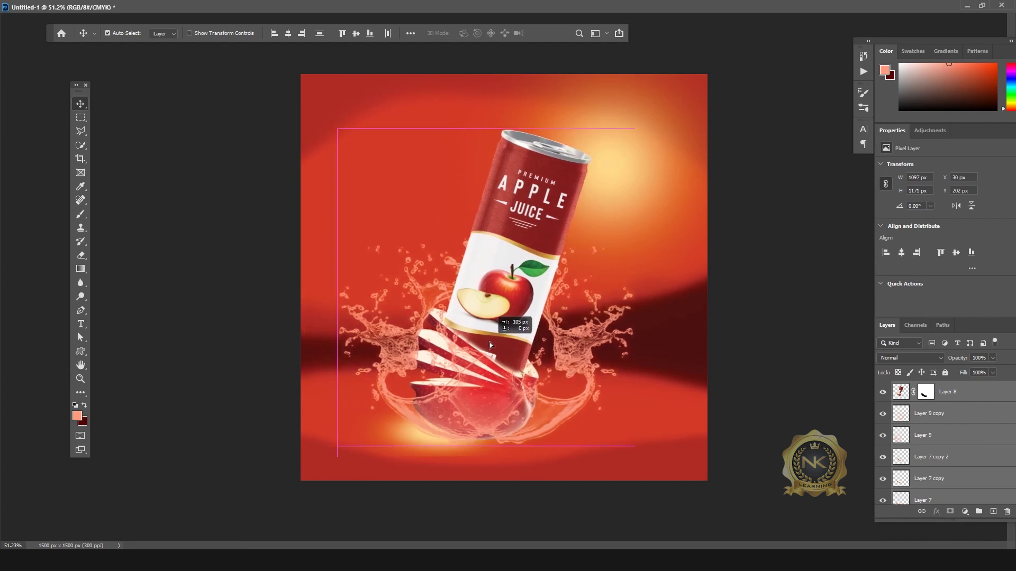
Enlarge both splashes again and shift them up-left to frame the slices.
click(422, 439)
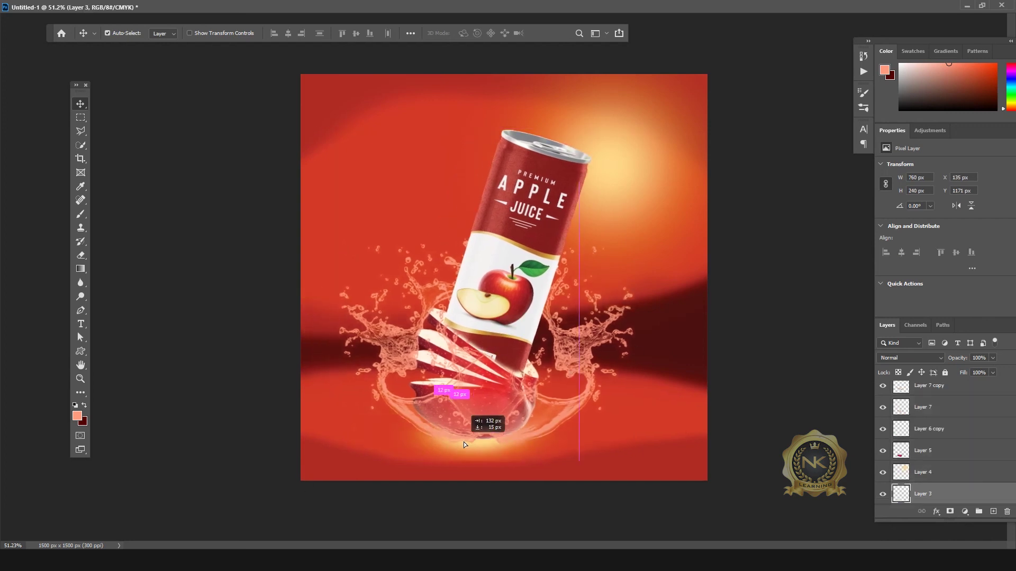
key(ctrl+t)
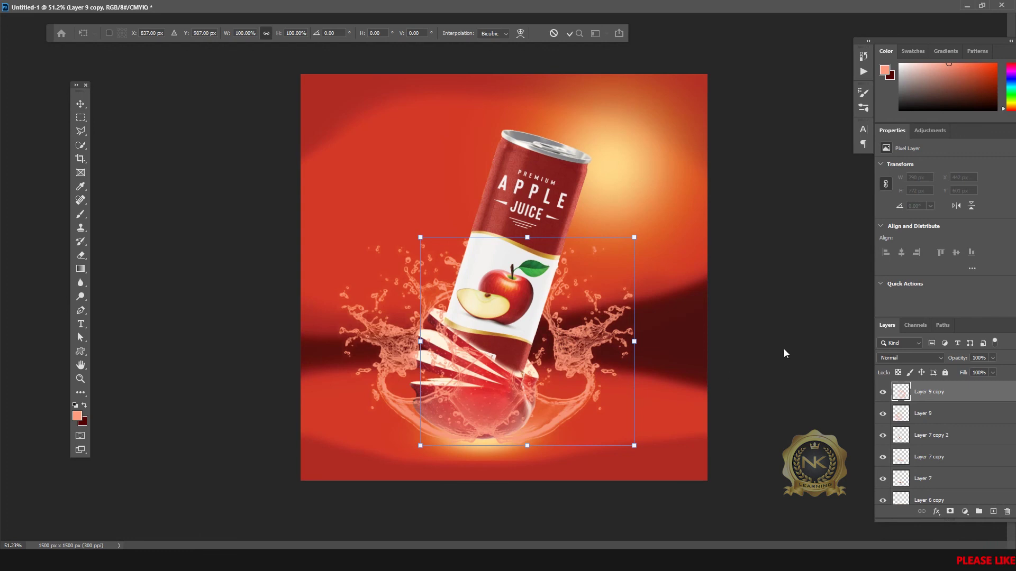
key(Return)
shift+click(591, 446)
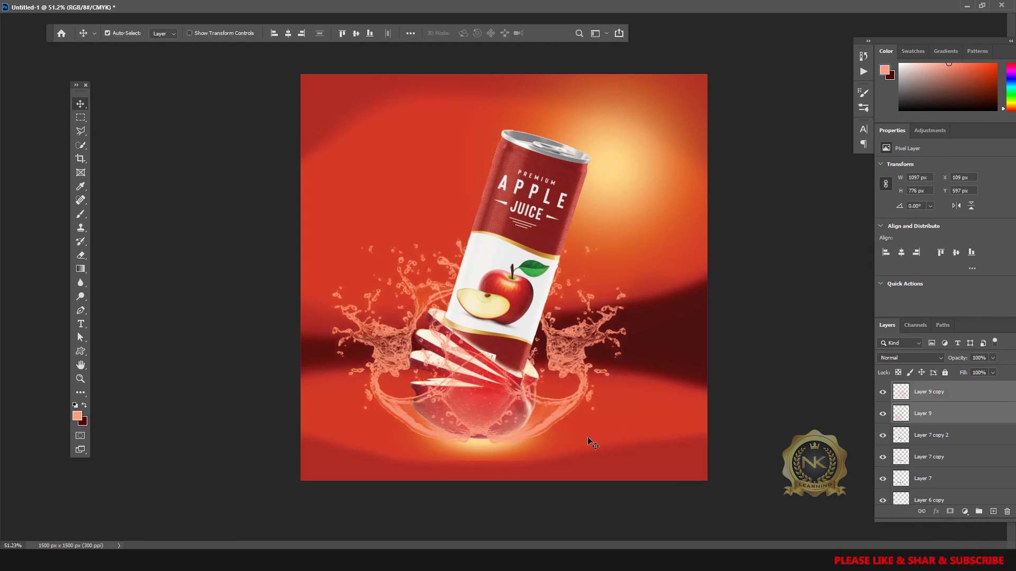
key(ctrl+t)
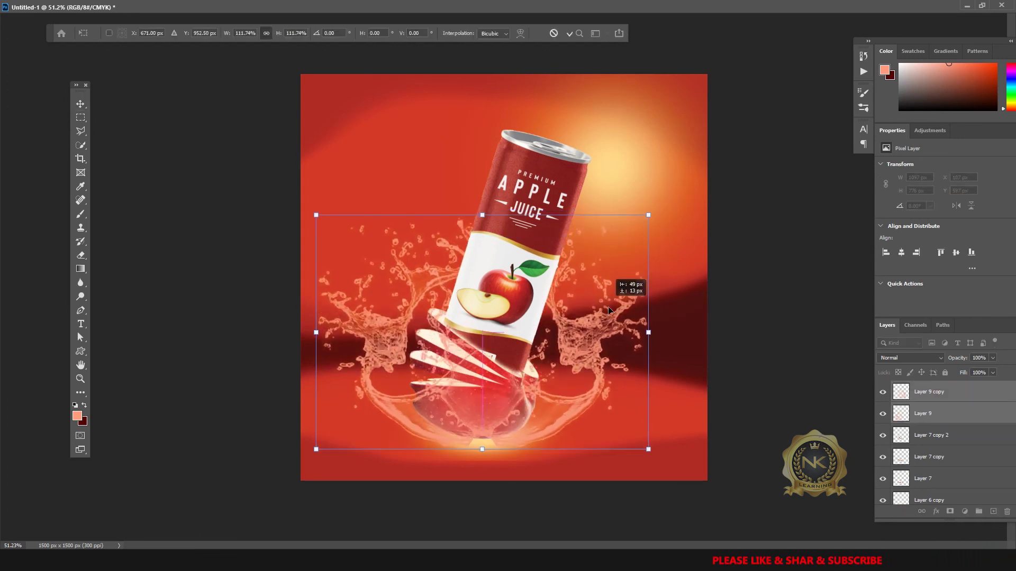
drag(628, 237, 648, 204)
key(Return)
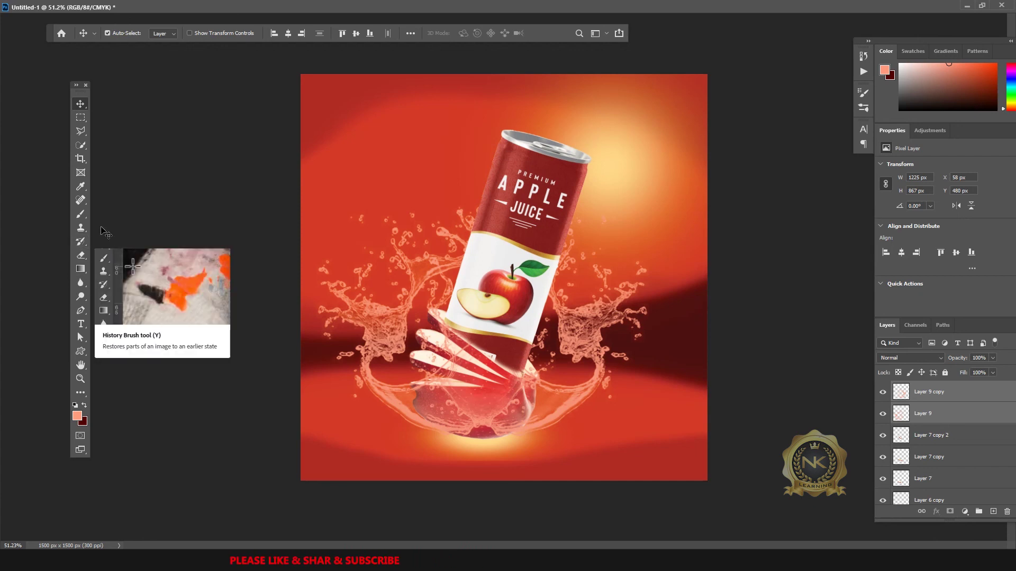
click(80, 214)
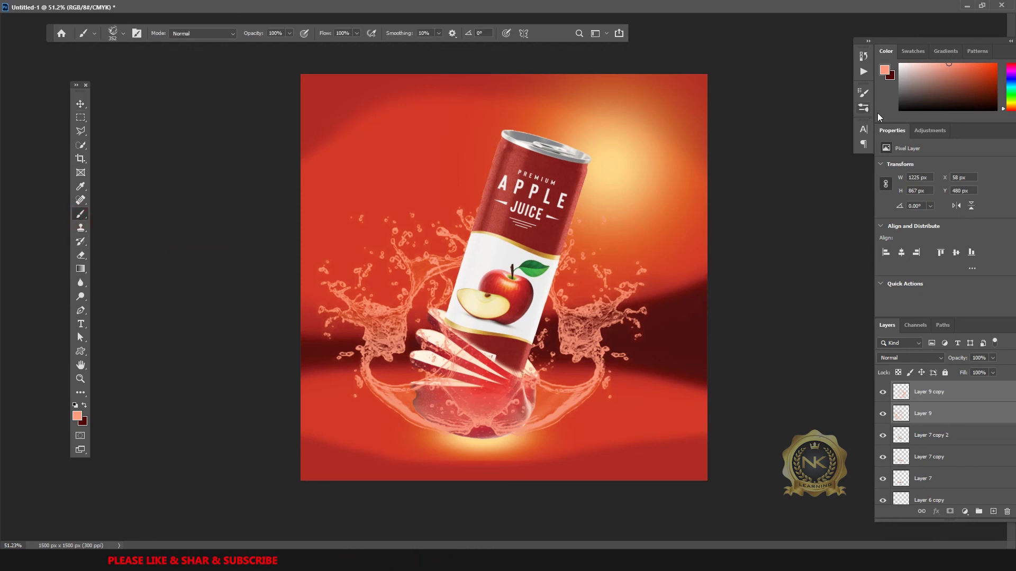
Stamp the 10784water_splash.jpg brush above the can on a new layer.
click(863, 107)
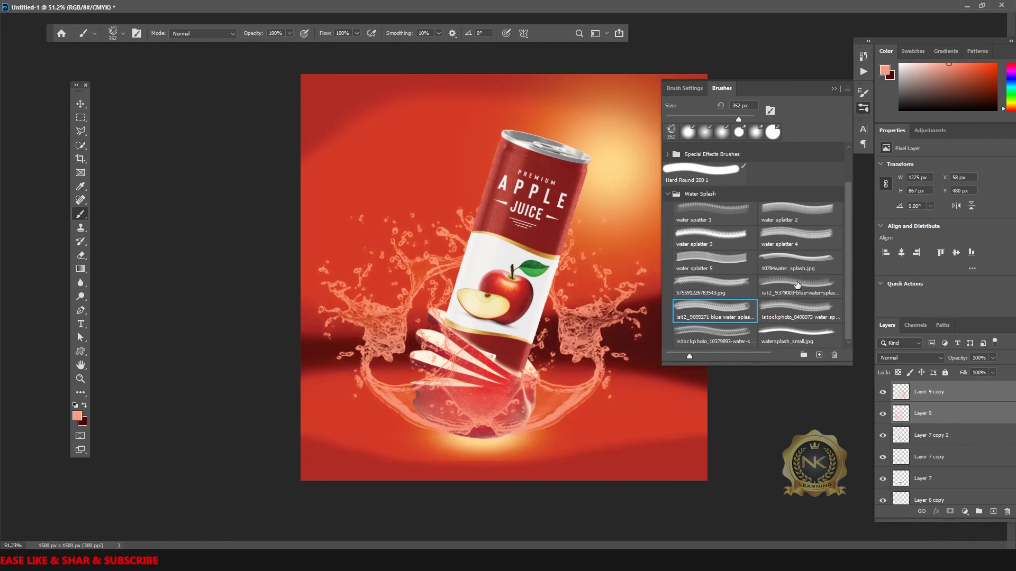
click(799, 259)
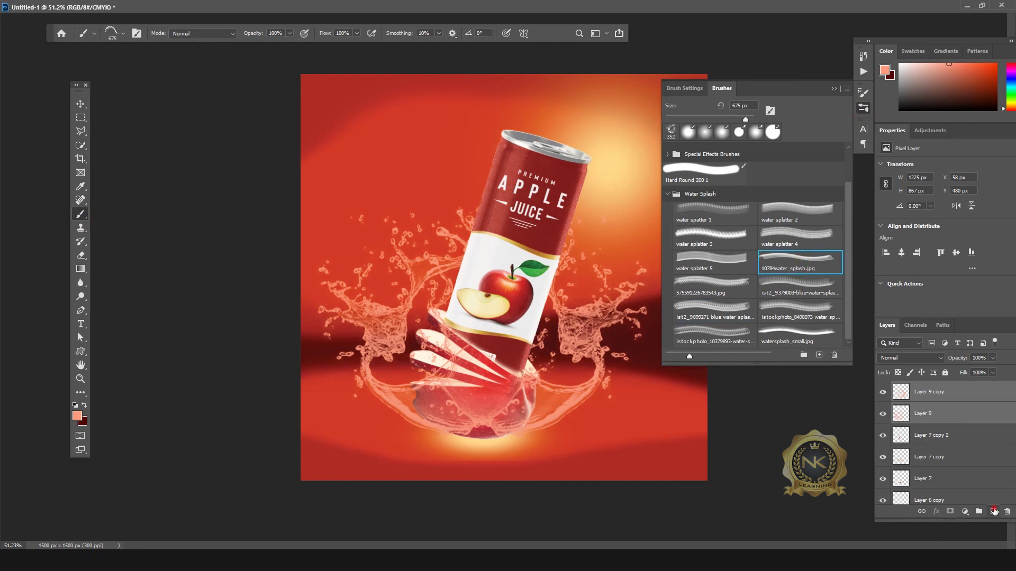
click(993, 511)
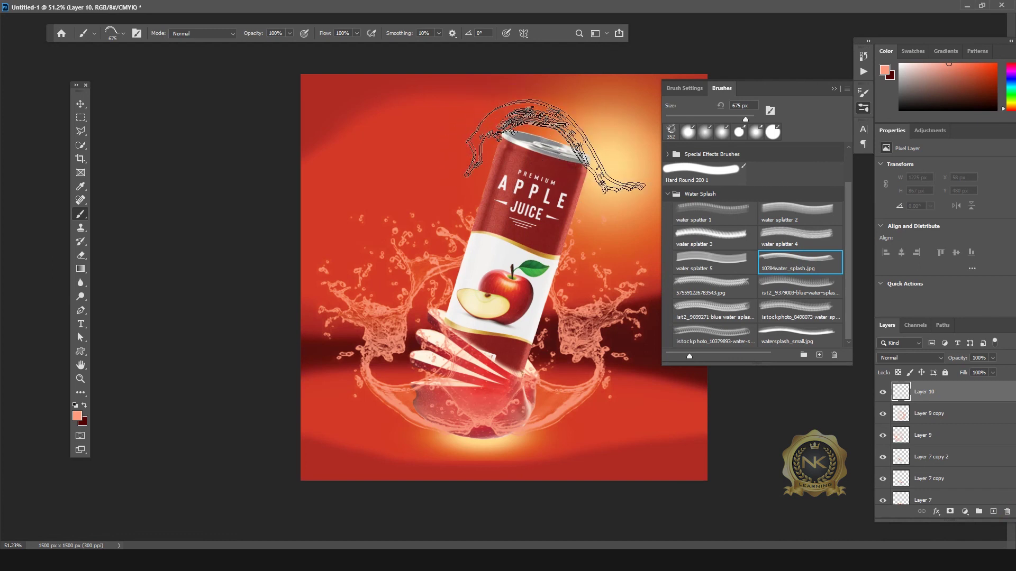
click(555, 146)
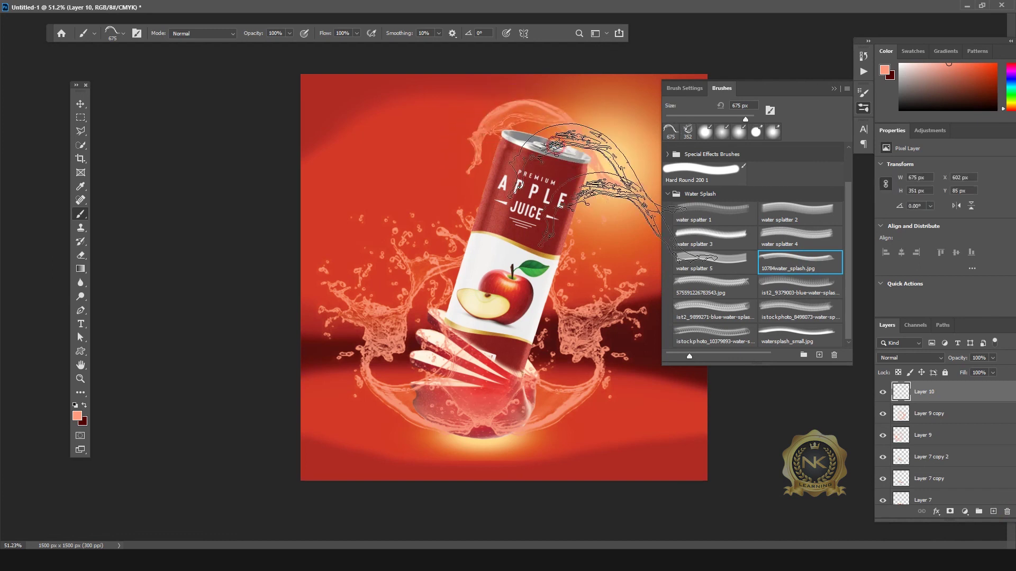
Place Layer 8 below the new splash and scale the splash to about 145%.
click(862, 109)
click(84, 104)
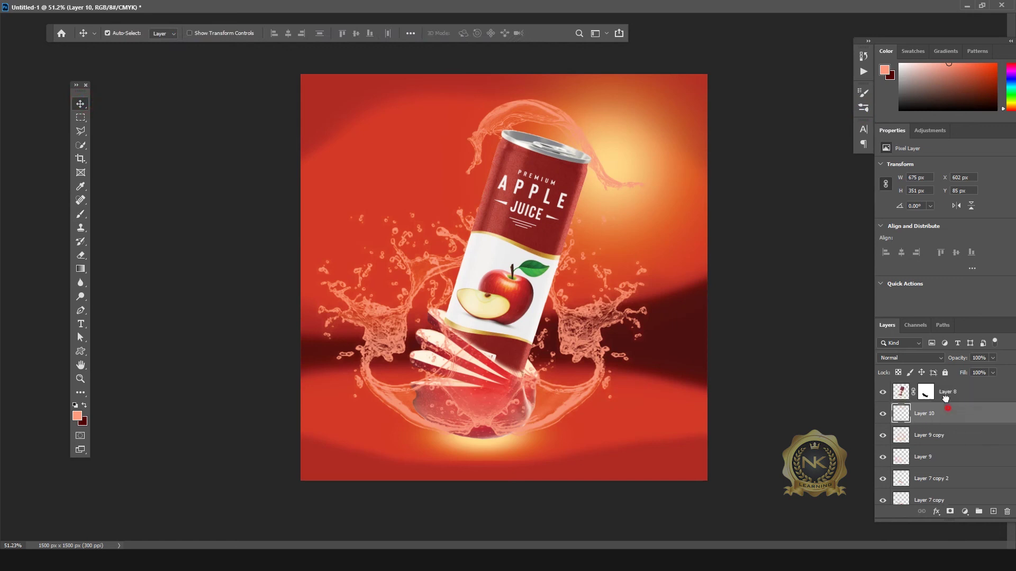
drag(962, 408, 957, 403)
key(ctrl+t)
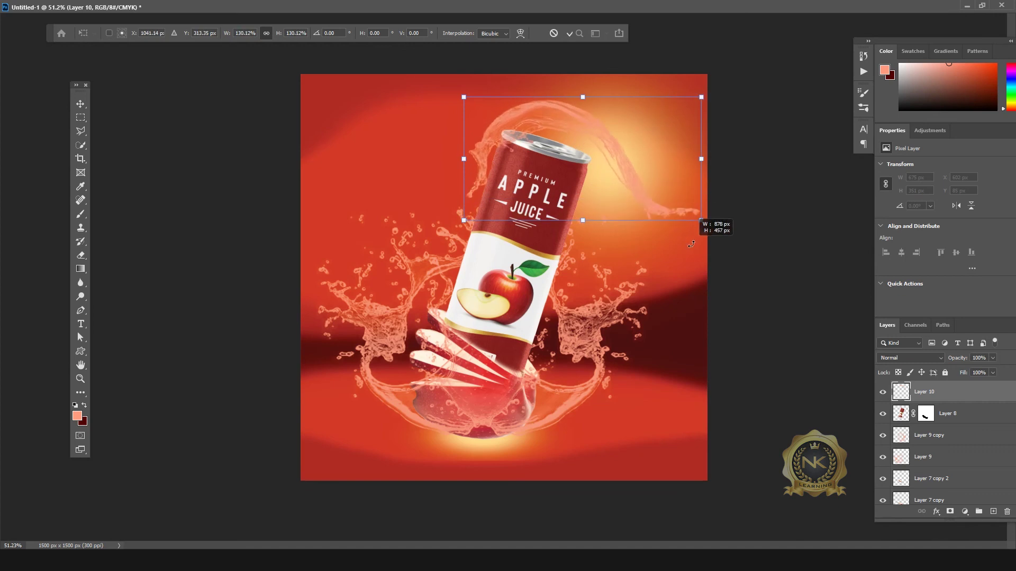
drag(647, 194, 704, 222)
mouse_move(667, 172)
mouse_down()
mouse_move(639, 184)
mouse_move(647, 173)
mouse_up()
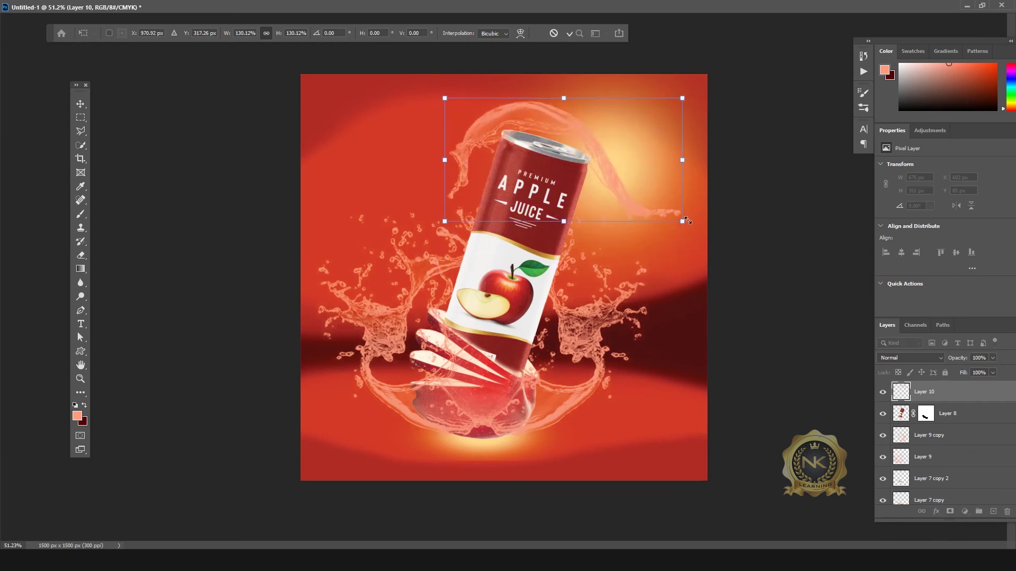
drag(682, 222, 710, 235)
drag(650, 189, 641, 195)
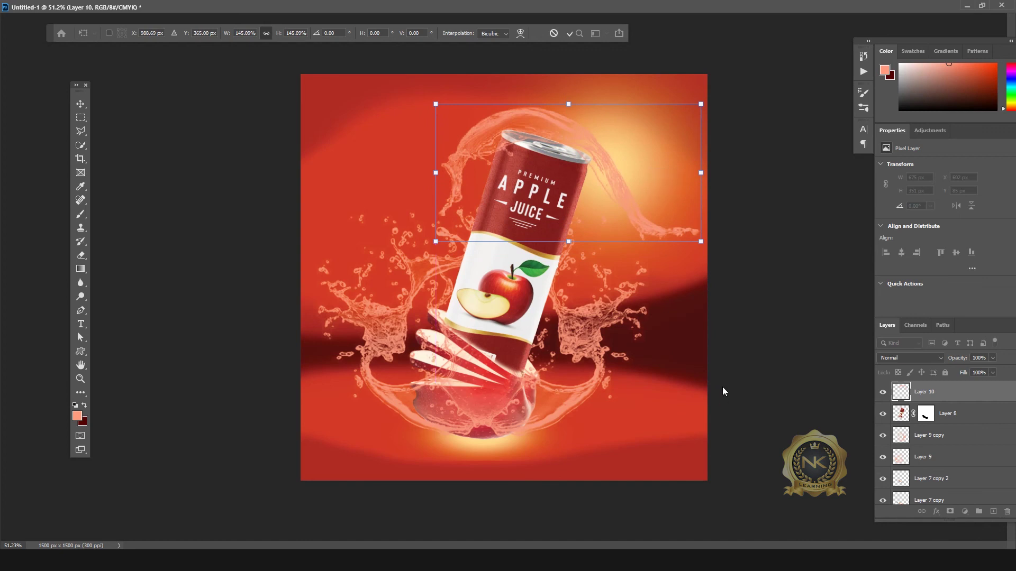
key(Return)
Stamp a white splash from the istockphoto water-splash brush over the can.
click(81, 214)
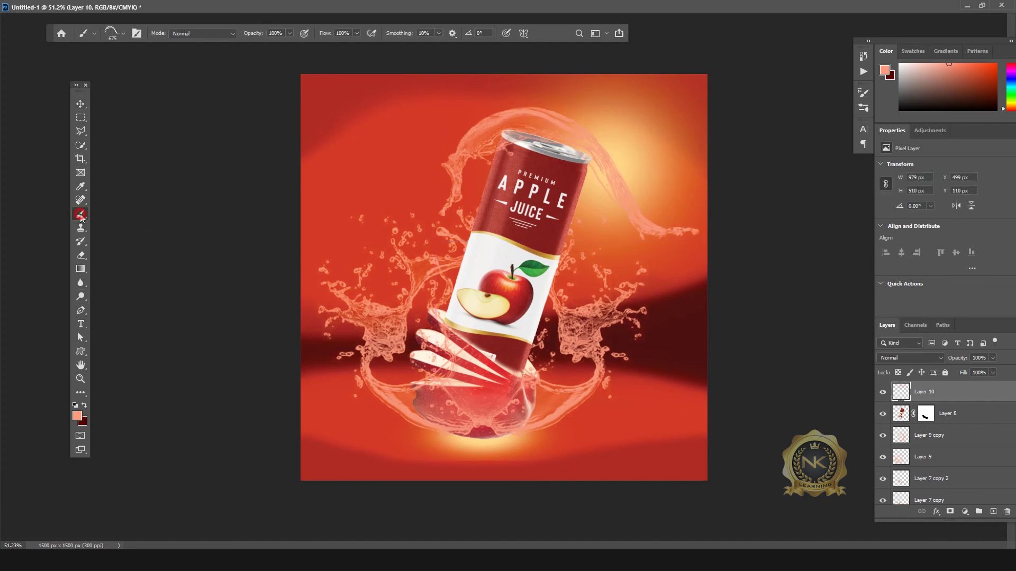
click(77, 416)
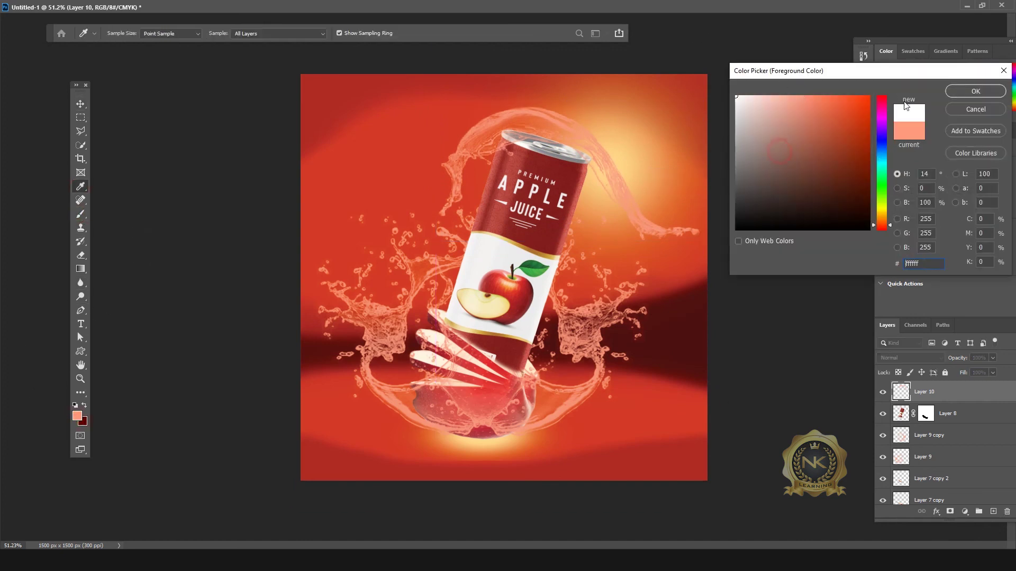
click(994, 511)
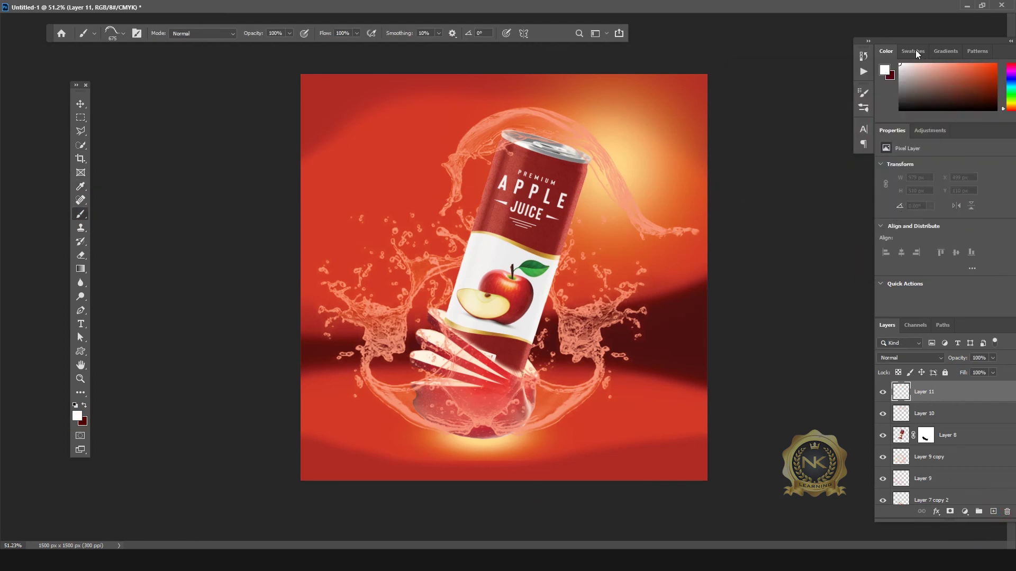
click(864, 107)
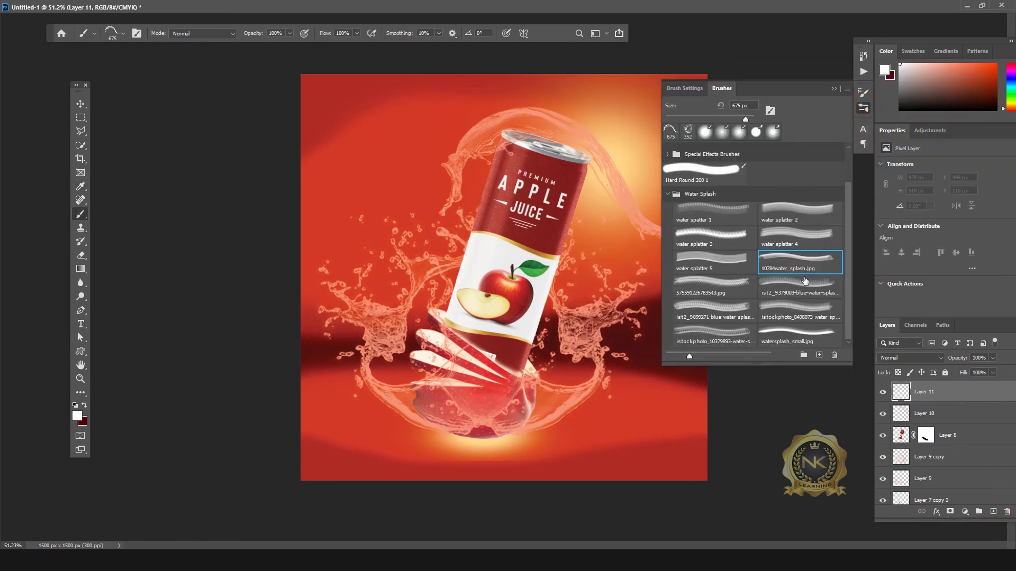
click(715, 333)
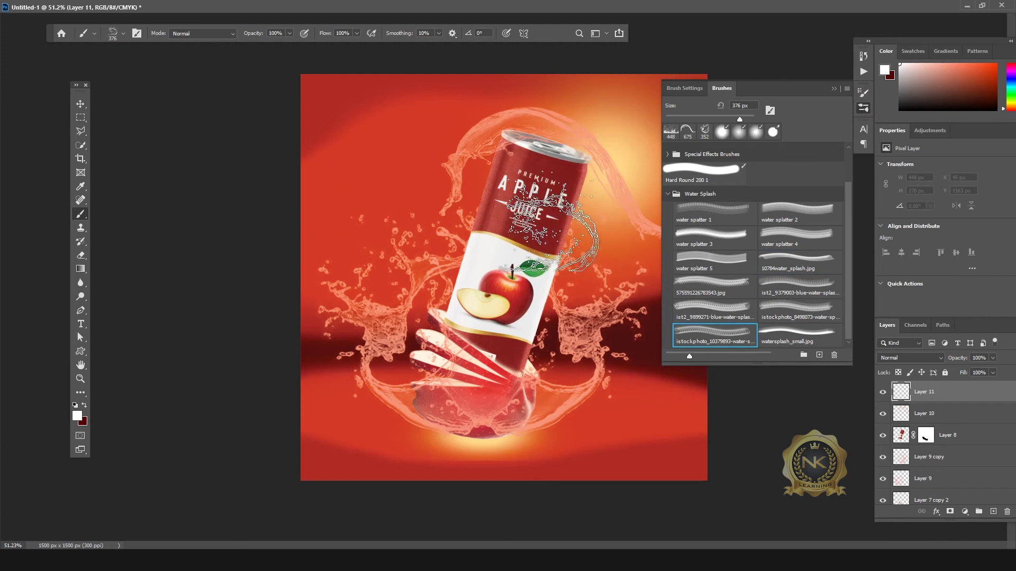
click(551, 253)
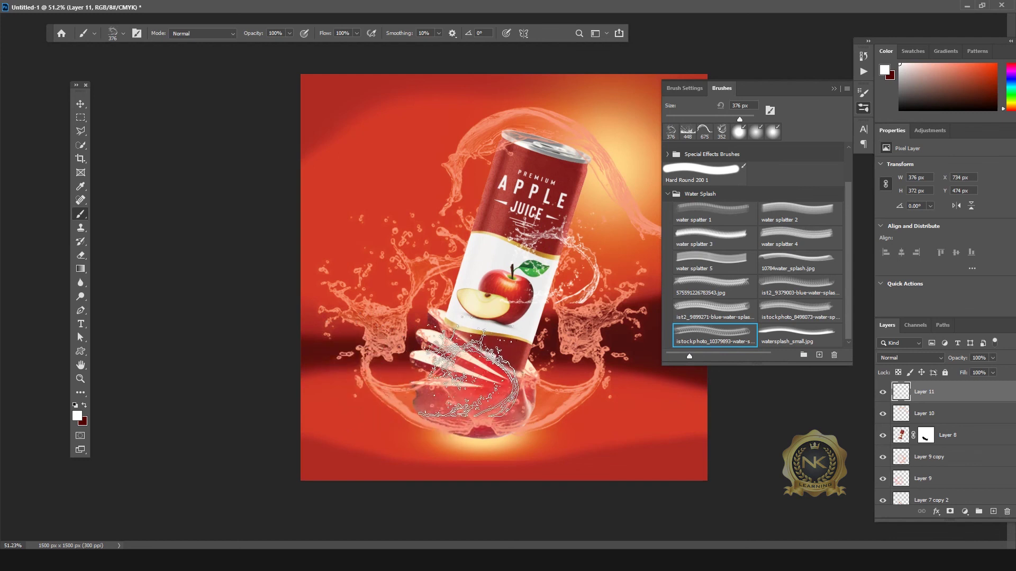
Scale the white splash to about 170% and shift it down-left.
click(81, 103)
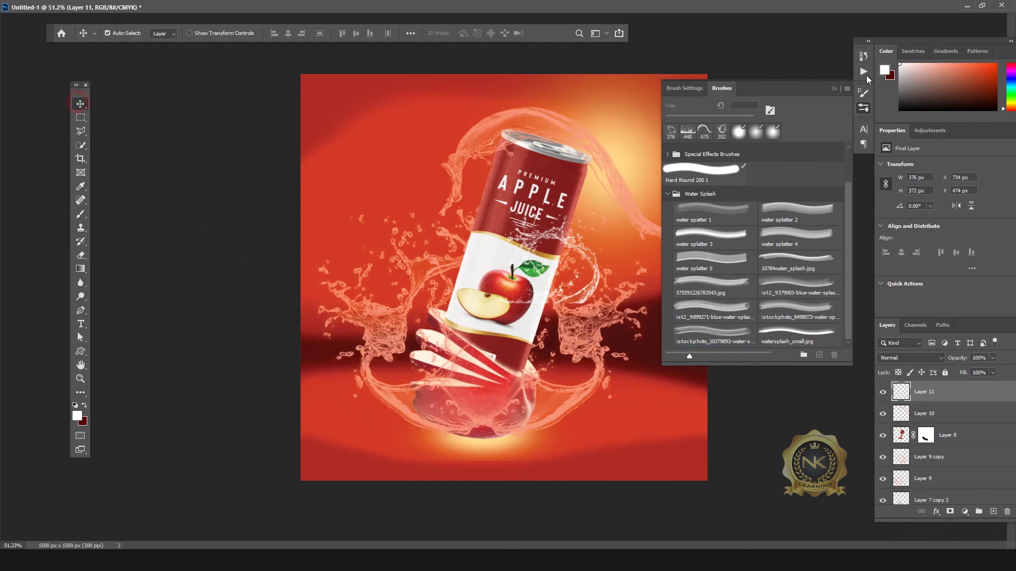
click(864, 108)
key(ctrl+t)
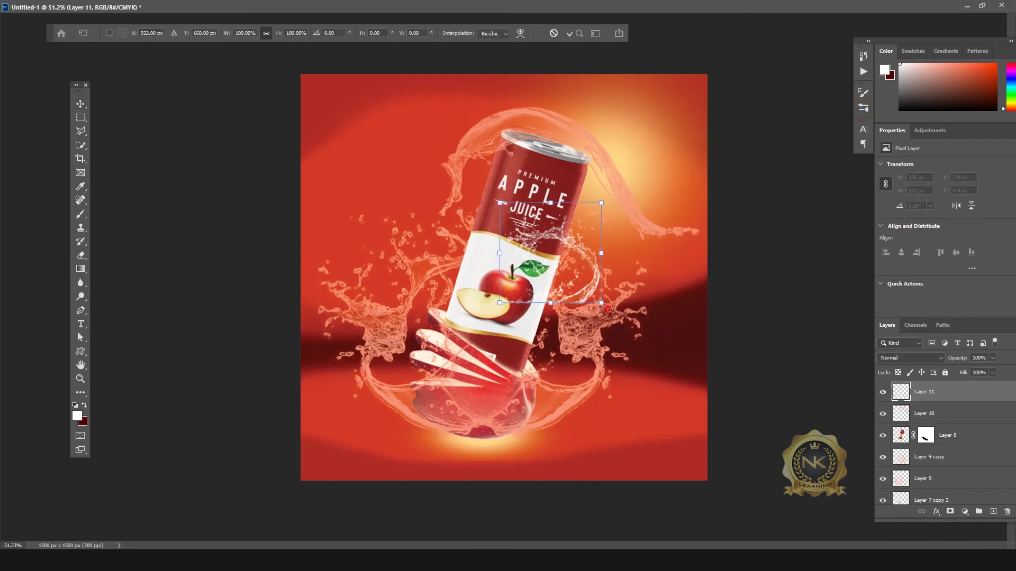
drag(607, 311, 670, 339)
drag(638, 292, 610, 367)
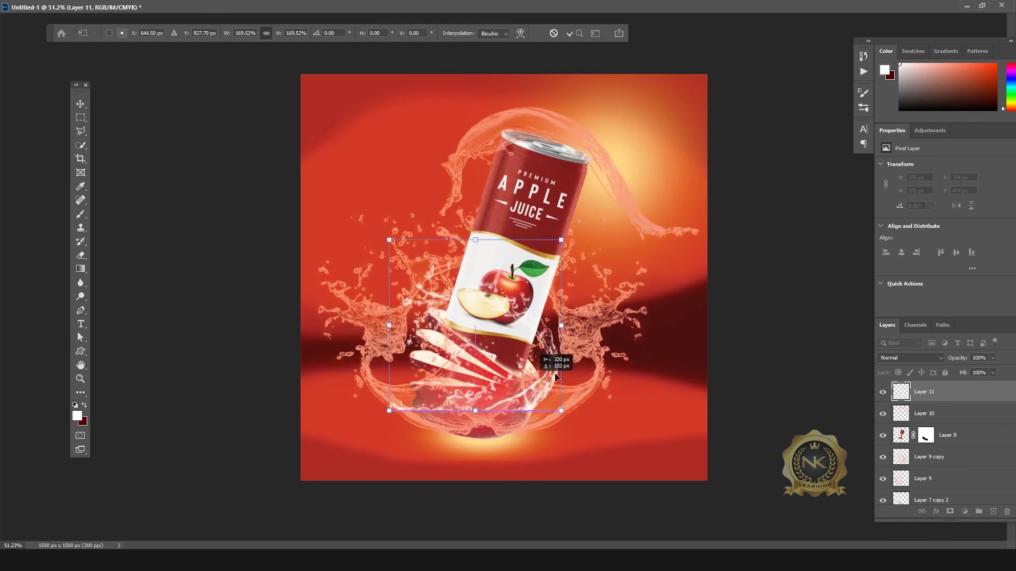
drag(610, 368, 577, 410)
key(Return)
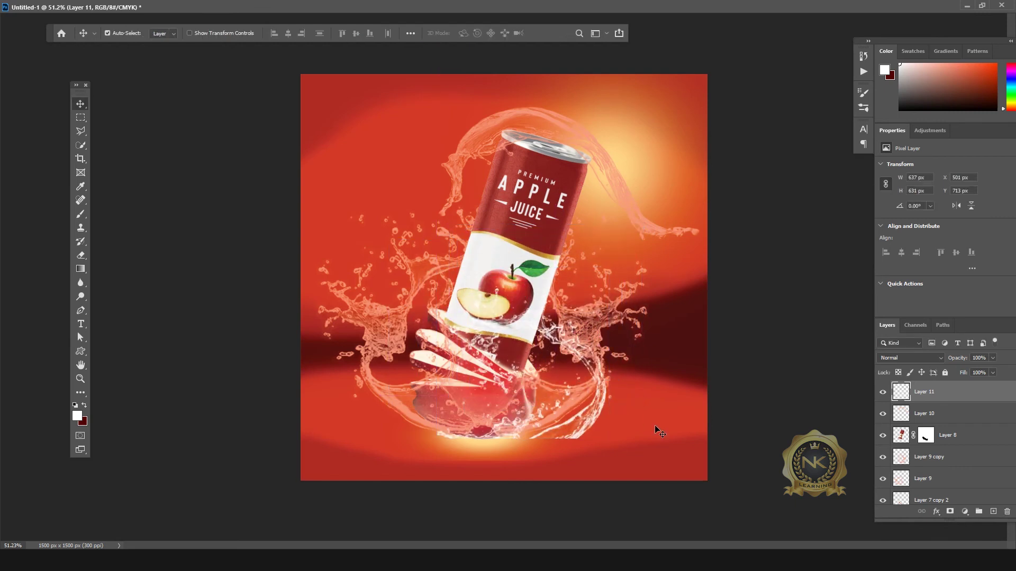
Drag the white splash out to the poster's lower right.
drag(593, 411, 578, 415)
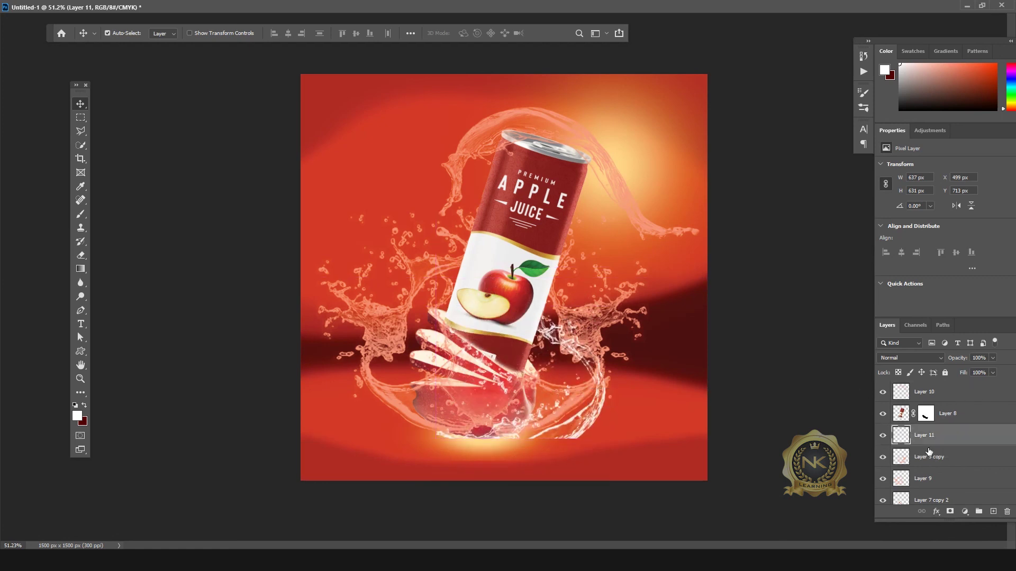
drag(591, 411, 574, 401)
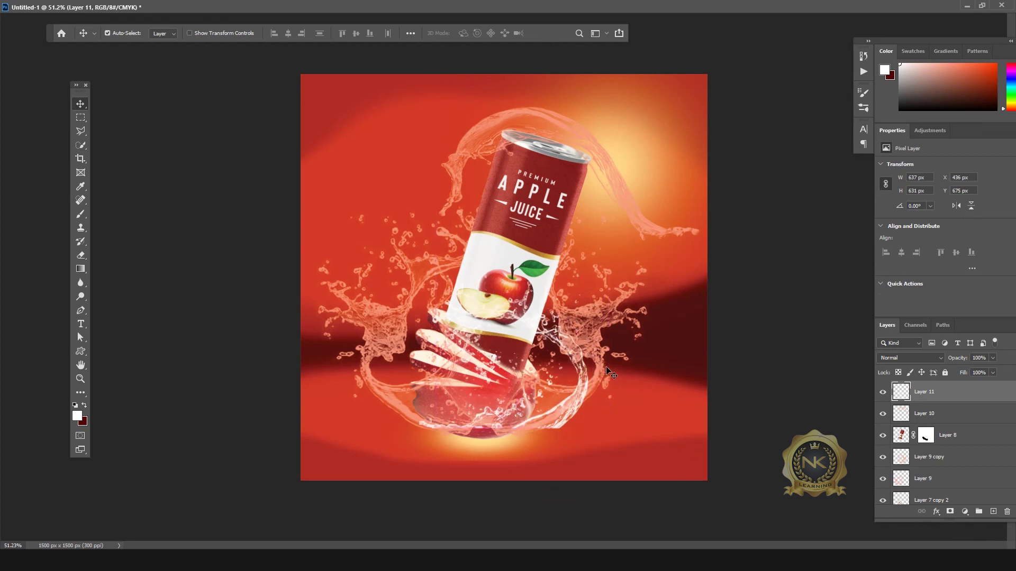
drag(607, 370, 671, 464)
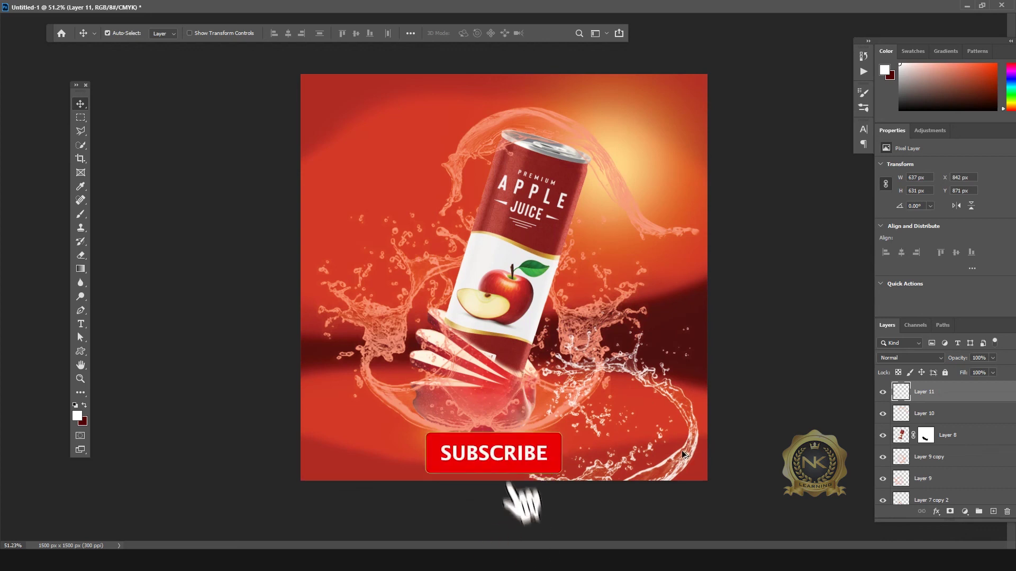
Duplicate the white splash to the lower left and flip the copy horizontally.
key(ctrl)
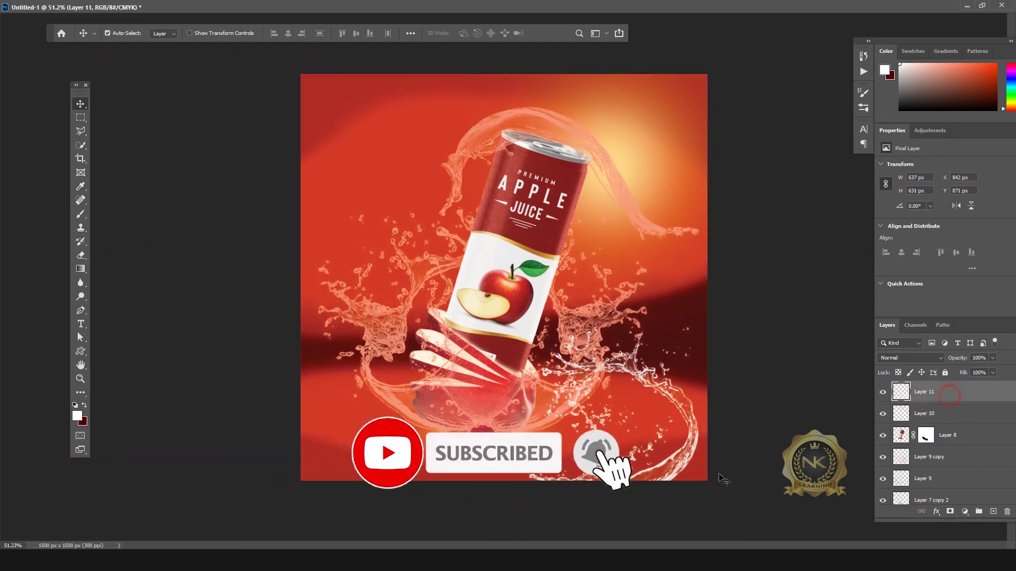
key(ctrl)
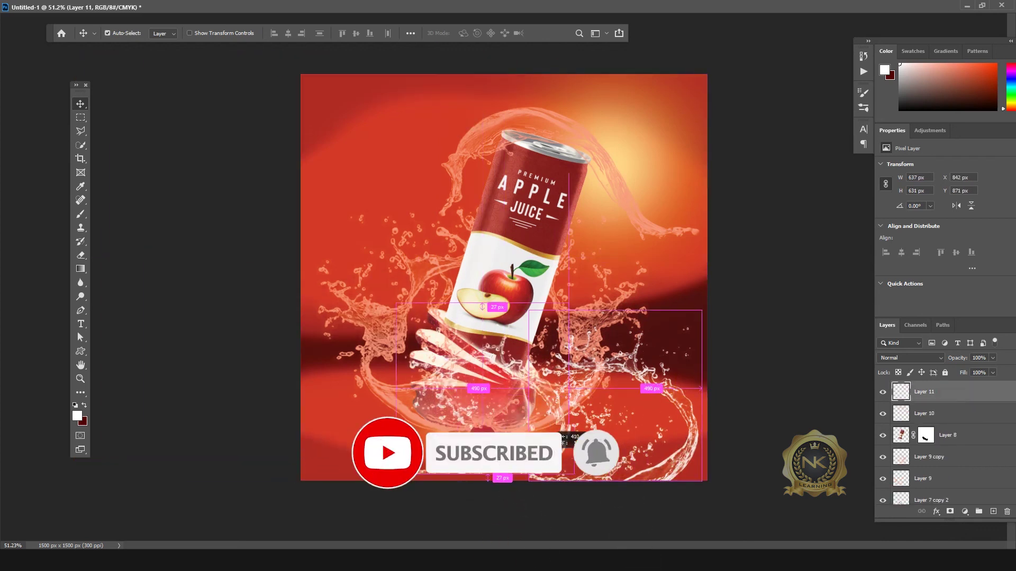
drag(653, 423, 423, 424)
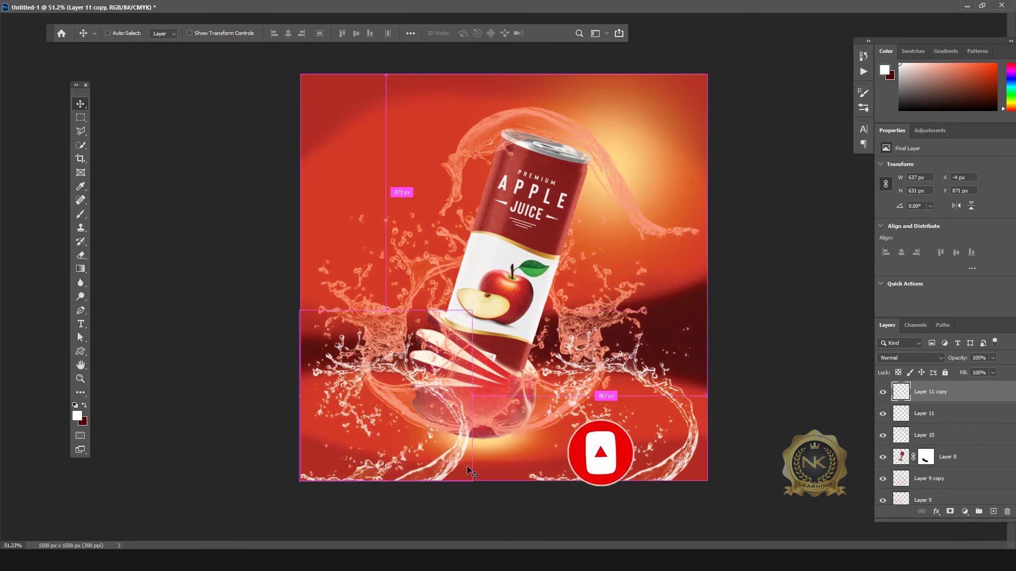
key(ctrl+t)
right_click(425, 418)
click(455, 403)
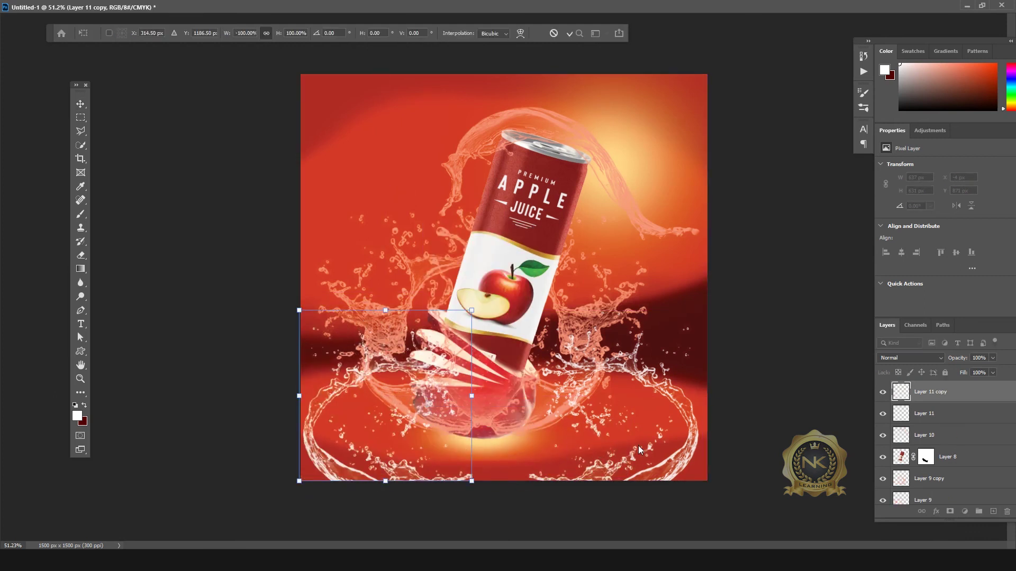
key(Return)
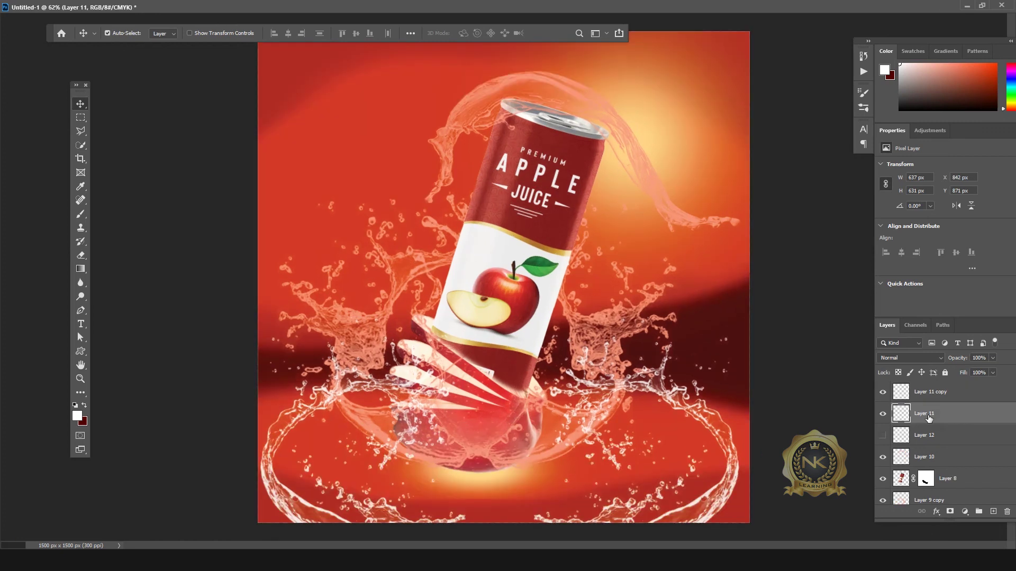
click(932, 486)
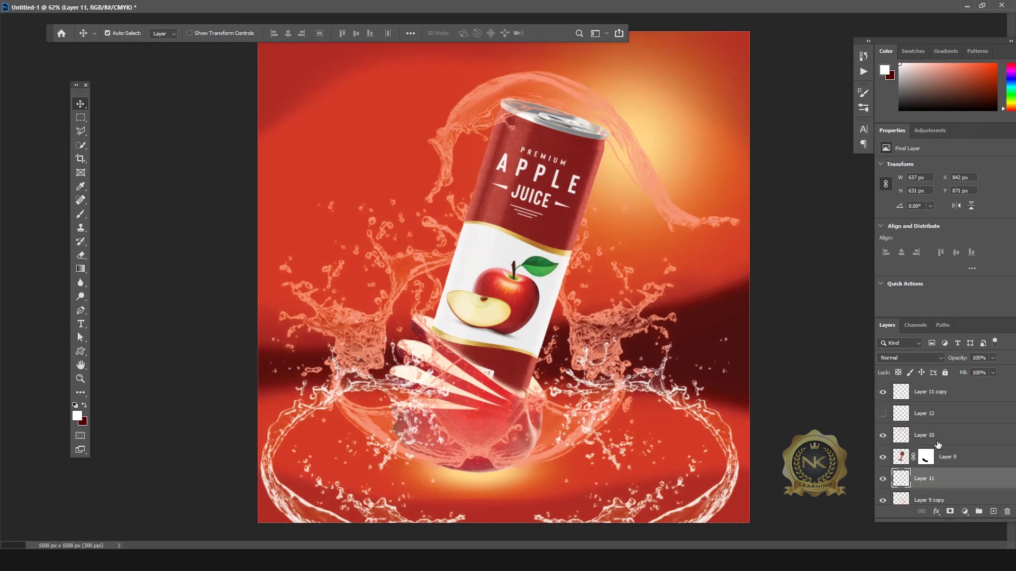
Move Layer 11 lower in the layer stack, then press F for full-screen view.
scroll(938, 445, down, 1)
mouse_move(930, 460)
mouse_down()
mouse_move(929, 479)
mouse_move(958, 487)
mouse_up()
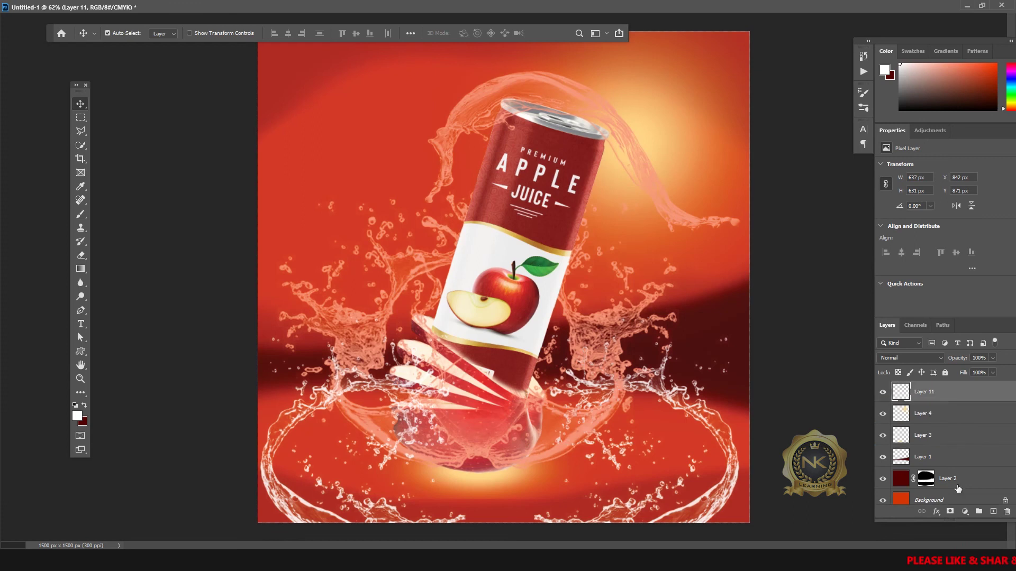
scroll(952, 465, up, 5)
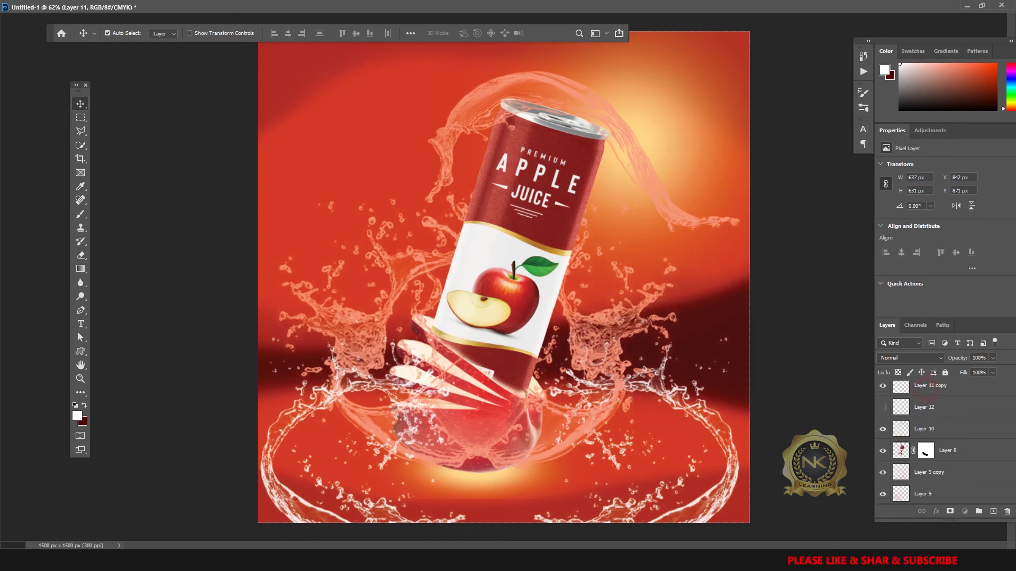
click(964, 483)
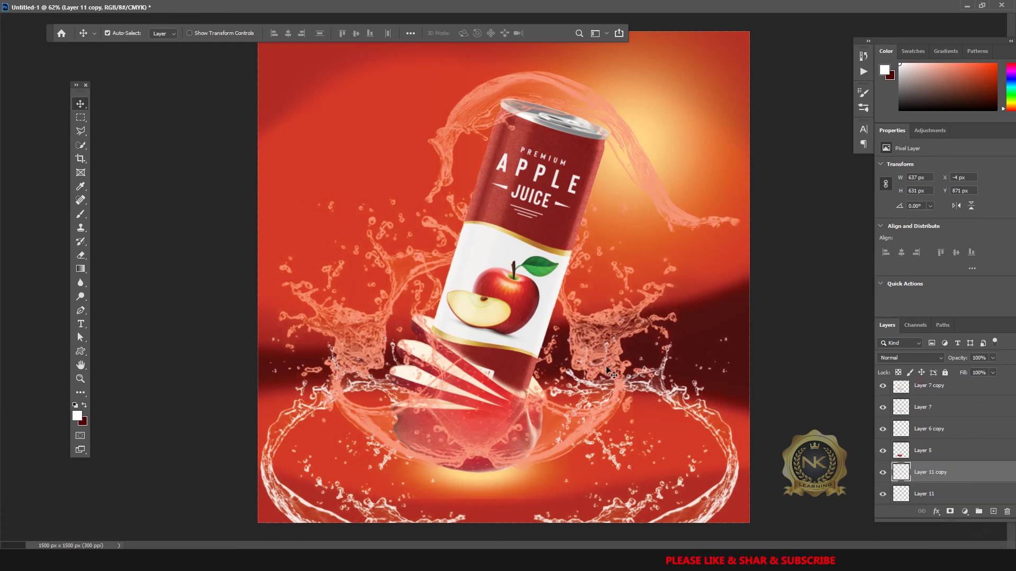
key(f)
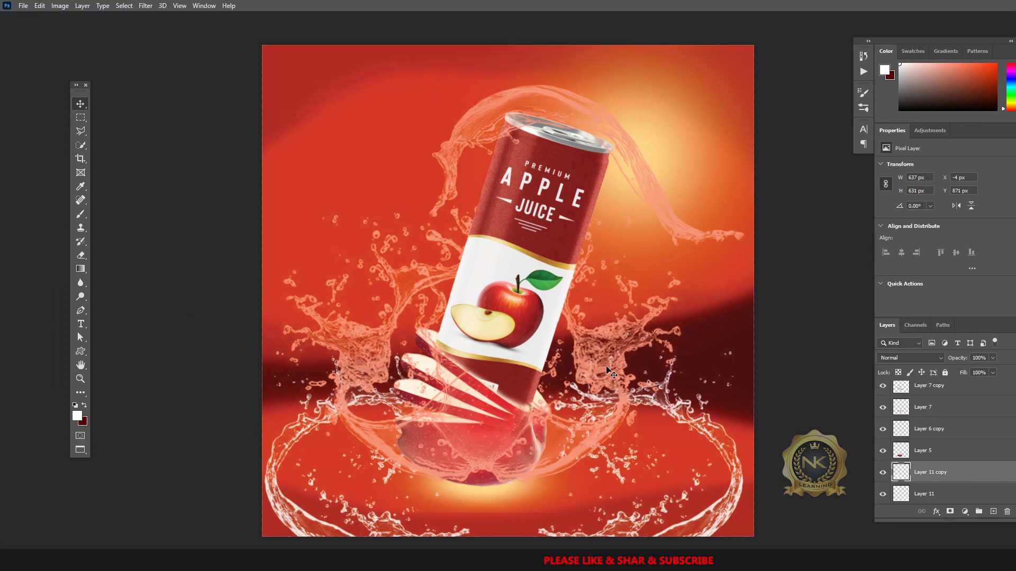